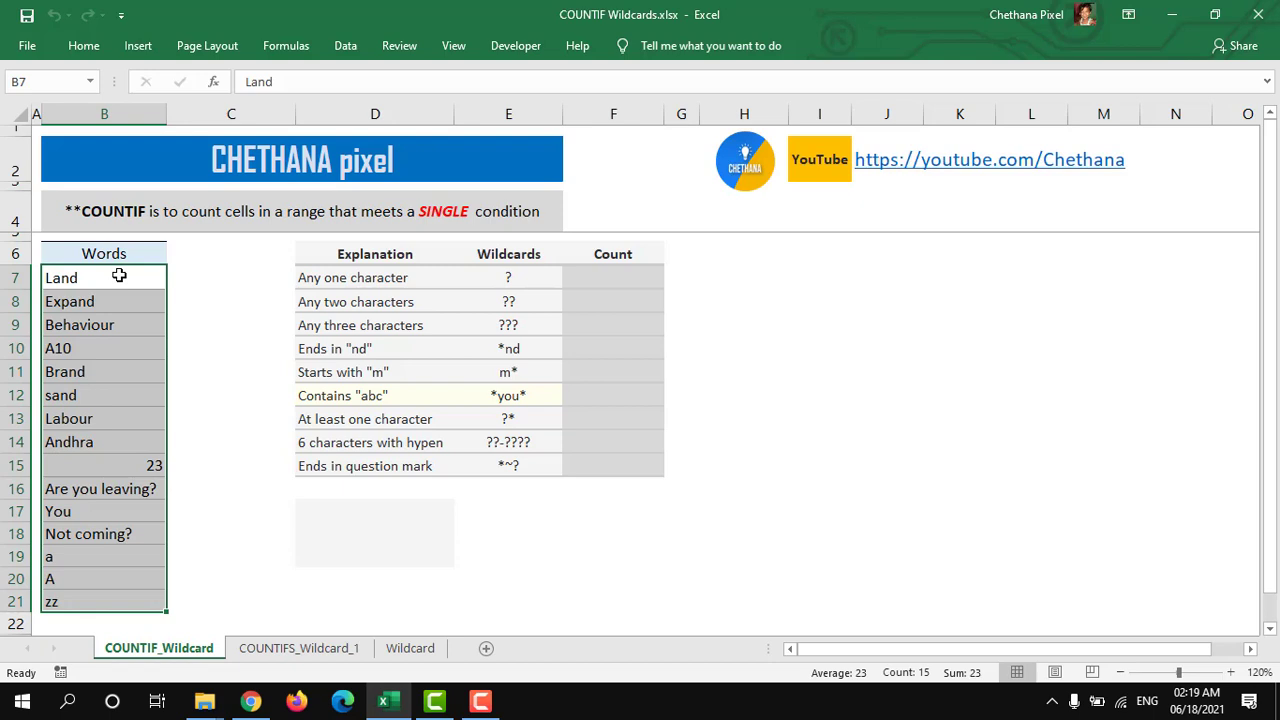
Step: Review the word list in column B and the wildcard patterns in E7:E15
{"action": "left_click", "coordinate": [119, 275]}
{"action": "left_click", "coordinate": [222, 275]}
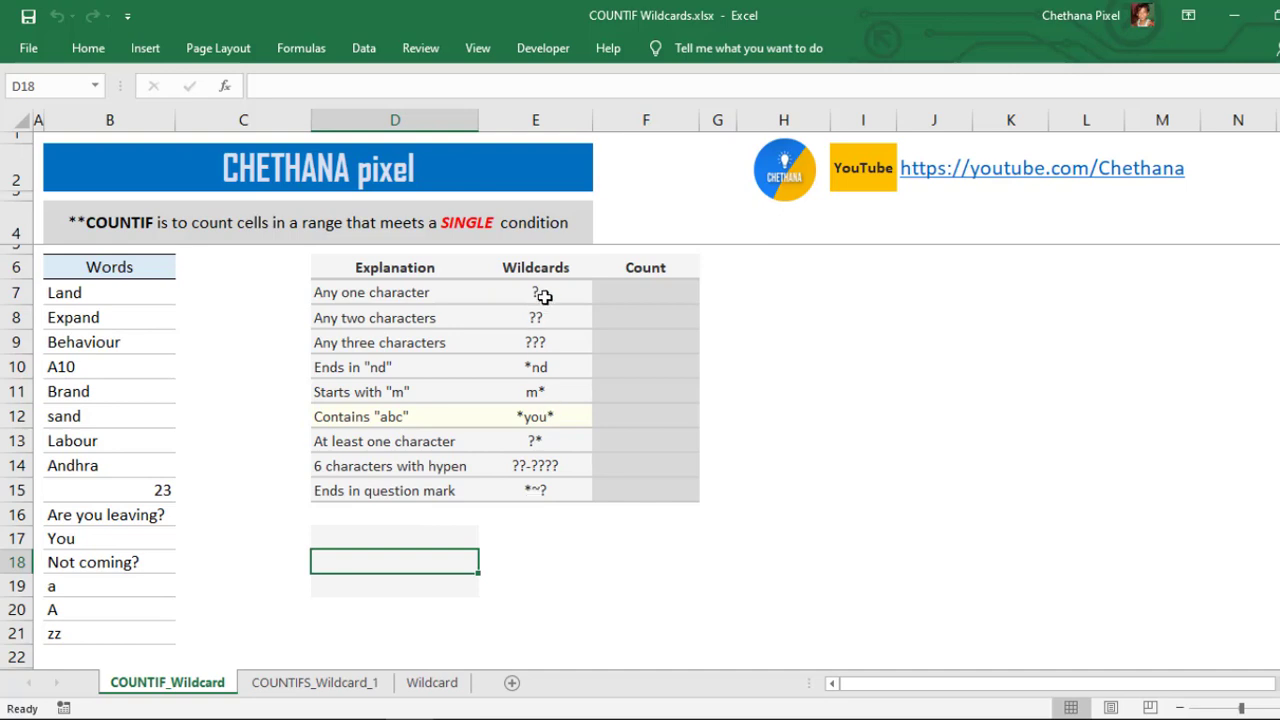
{"action": "left_click_drag", "start_coordinate": [544, 296], "coordinate": [540, 490]}
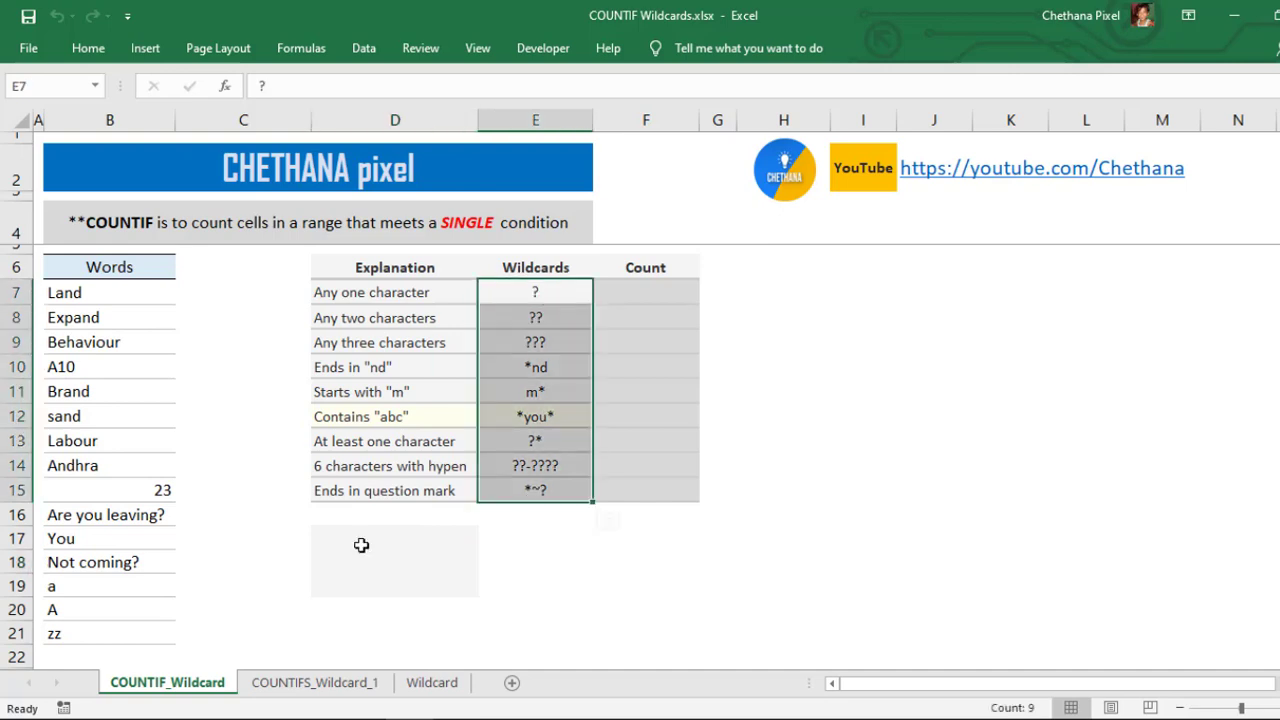
Step: Enter the wildcard characters ? and * in the shaded cells starting at D17
{"action": "left_click", "coordinate": [361, 545]}
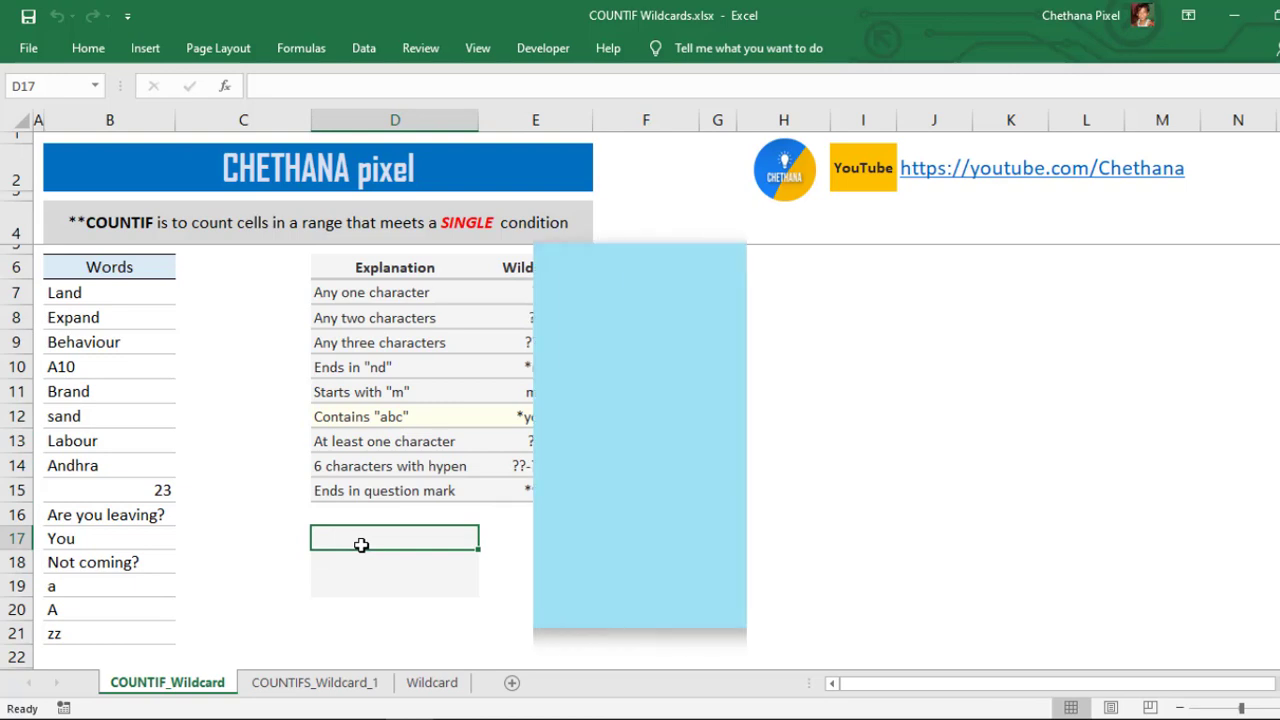
{"action": "type", "text": "?"}
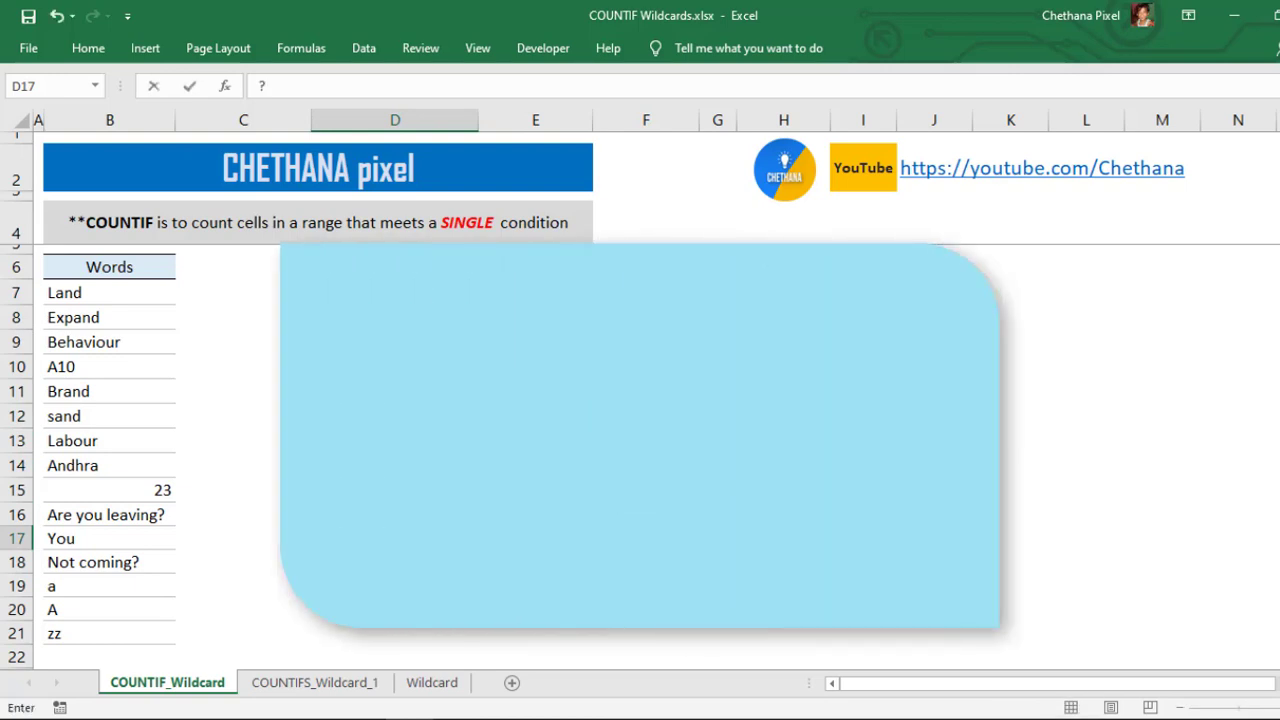
{"action": "key", "text": "Return"}
{"action": "type", "text": "*"}
{"action": "key", "text": "Return"}
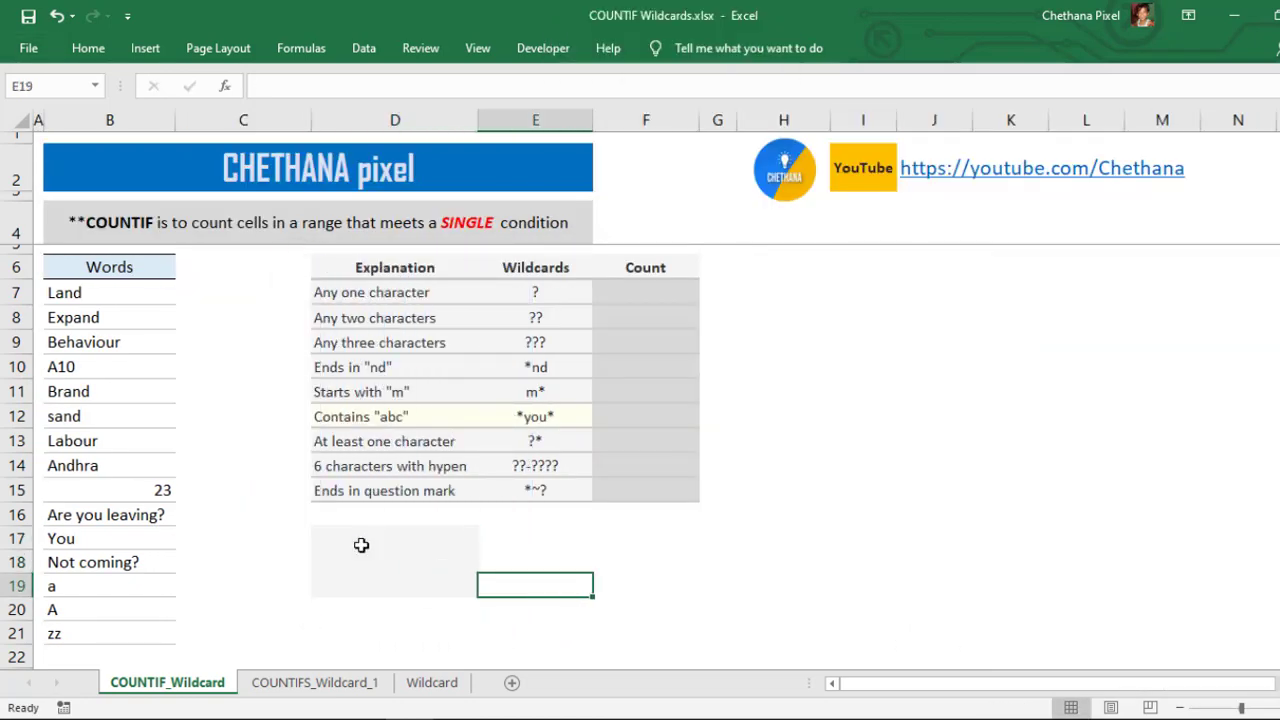
Step: Write the formula =COUNTIF(B7:B21,"?") in F7 to count the one-character words
{"action": "key", "text": "Up"}
{"action": "key", "text": "Up"}
{"action": "key", "text": "Up"}
{"action": "key", "text": "Up"}
{"action": "key", "text": "Up"}
{"action": "key", "text": "Up"}
{"action": "key", "text": "Up"}
{"action": "key", "text": "Up"}
{"action": "key", "text": "Up"}
{"action": "key", "text": "Up"}
{"action": "key", "text": "Up"}
{"action": "key", "text": "Up"}
{"action": "key", "text": "Up"}
{"action": "key", "text": "Up"}
{"action": "key", "text": "Up"}
{"action": "key", "text": "Up"}
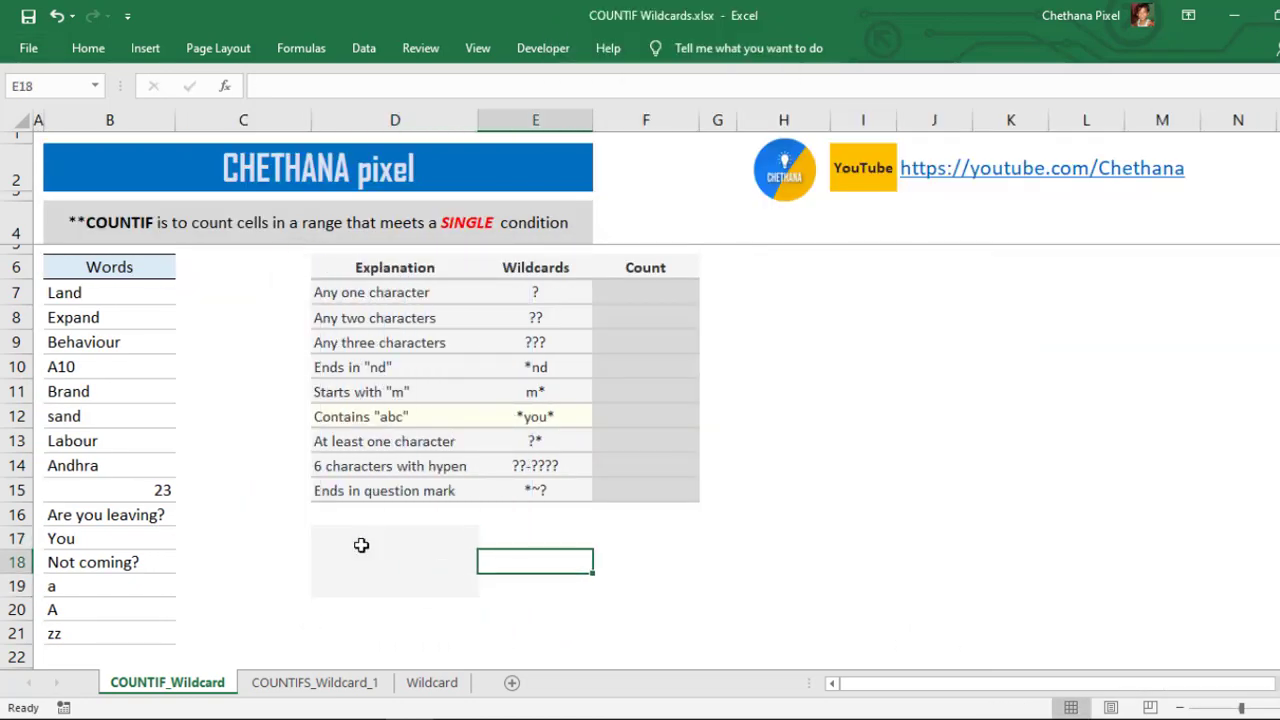
{"action": "key", "text": "Right"}
{"action": "key", "text": "Down"}
{"action": "key", "text": "Down"}
{"action": "key", "text": "Down"}
{"action": "key", "text": "Down"}
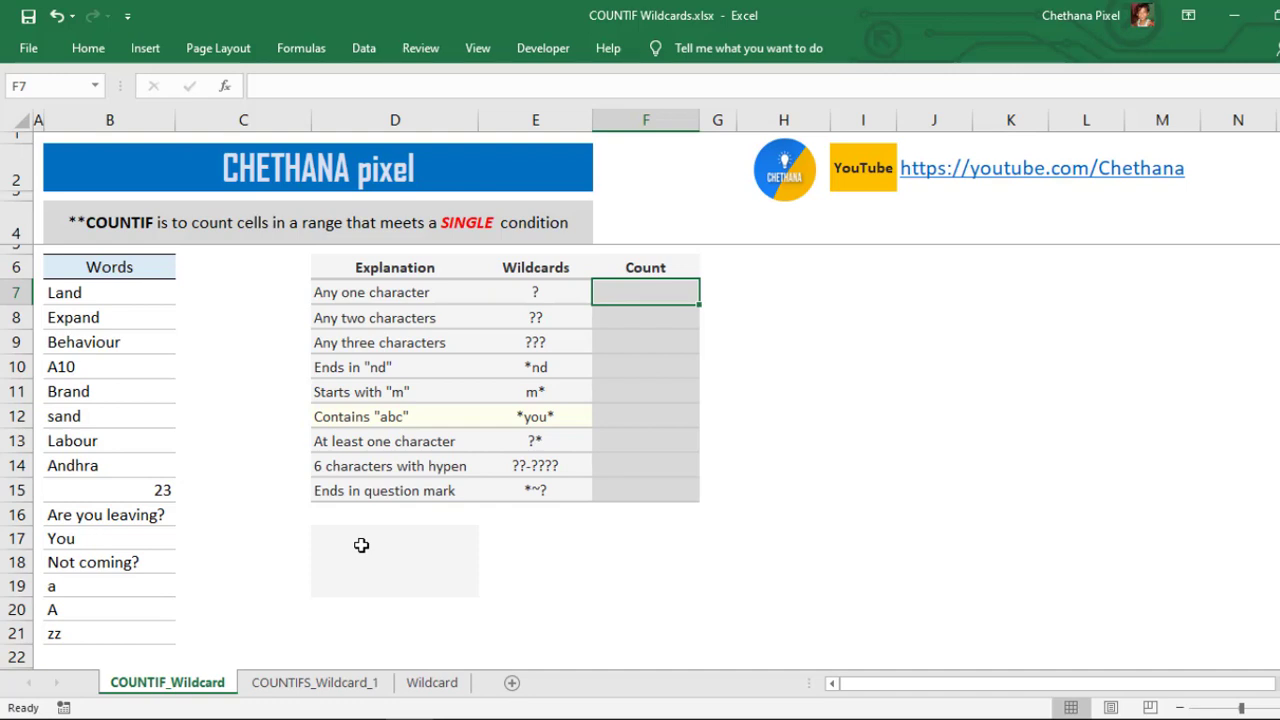
{"action": "type", "text": "=countif"}
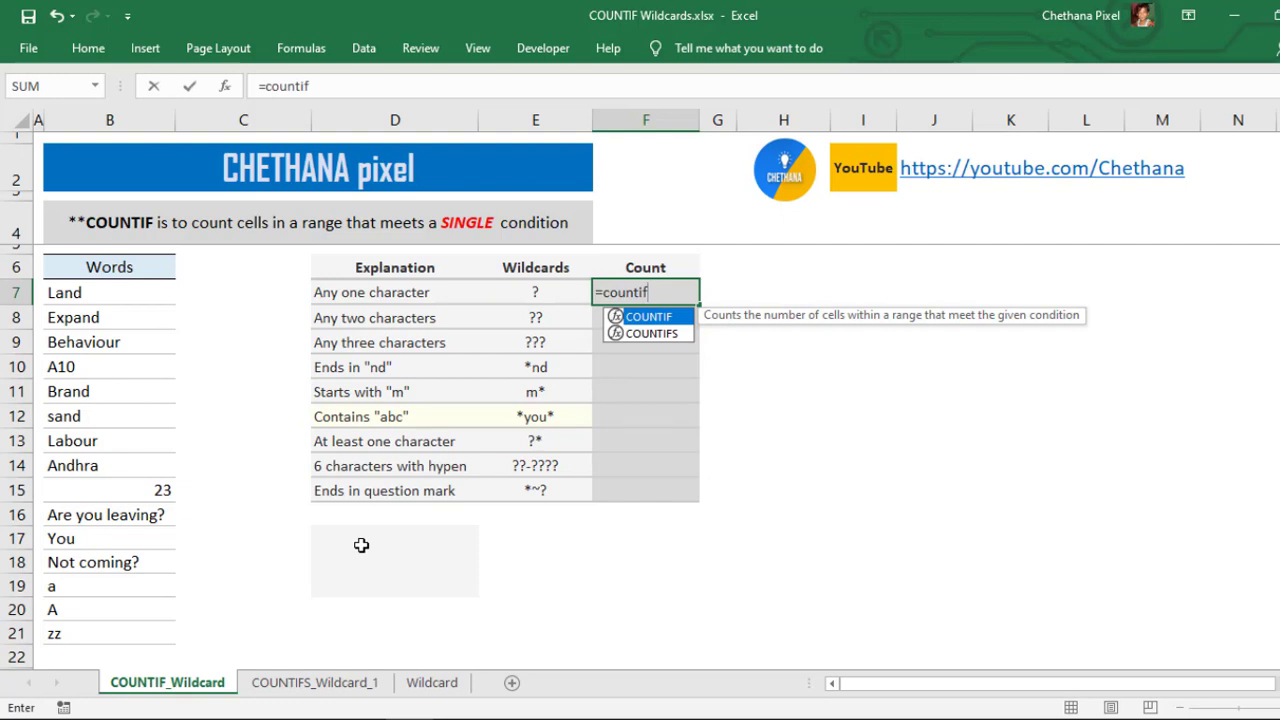
{"action": "key", "text": "Tab"}
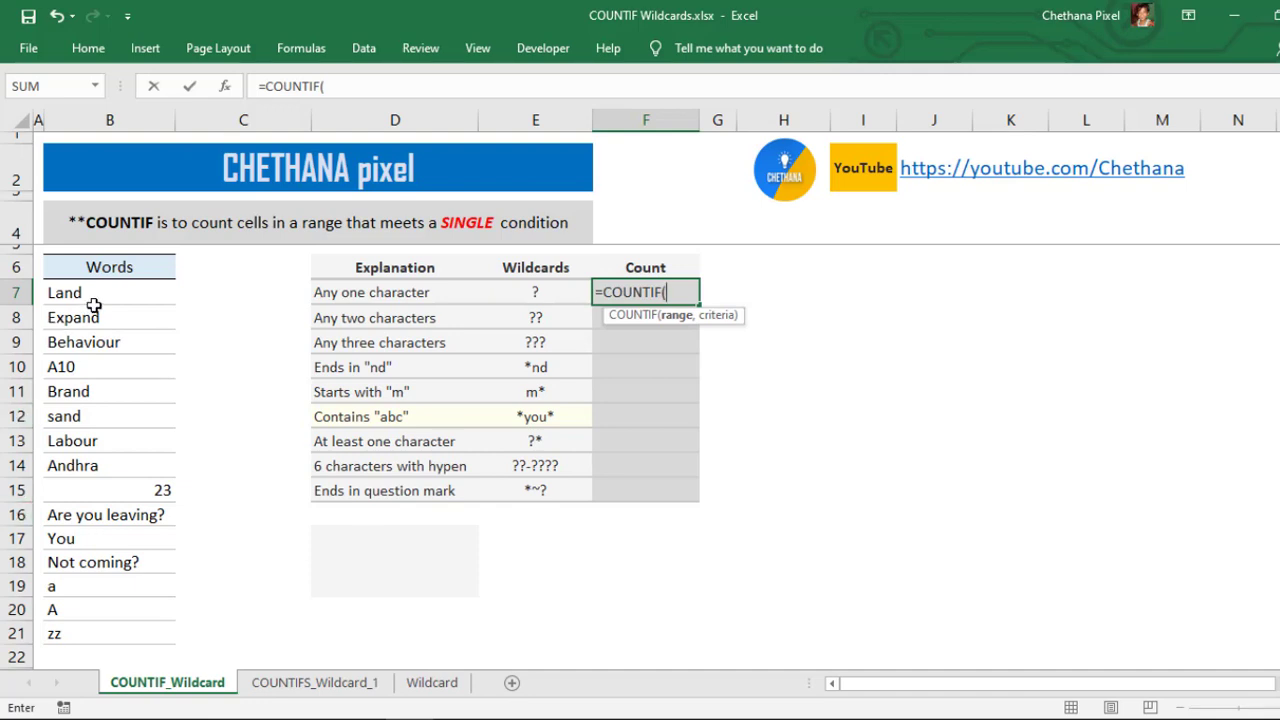
{"action": "left_click_drag", "start_coordinate": [97, 286], "coordinate": [98, 637]}
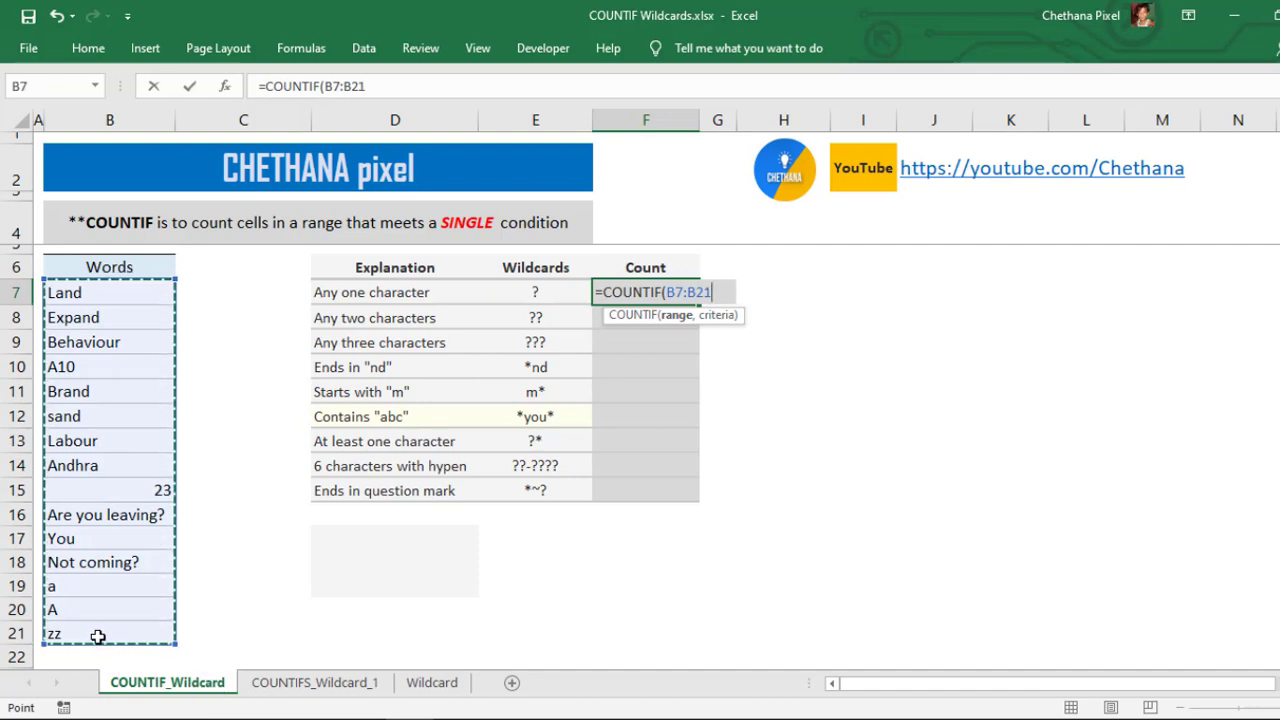
{"action": "type", "text": ","}
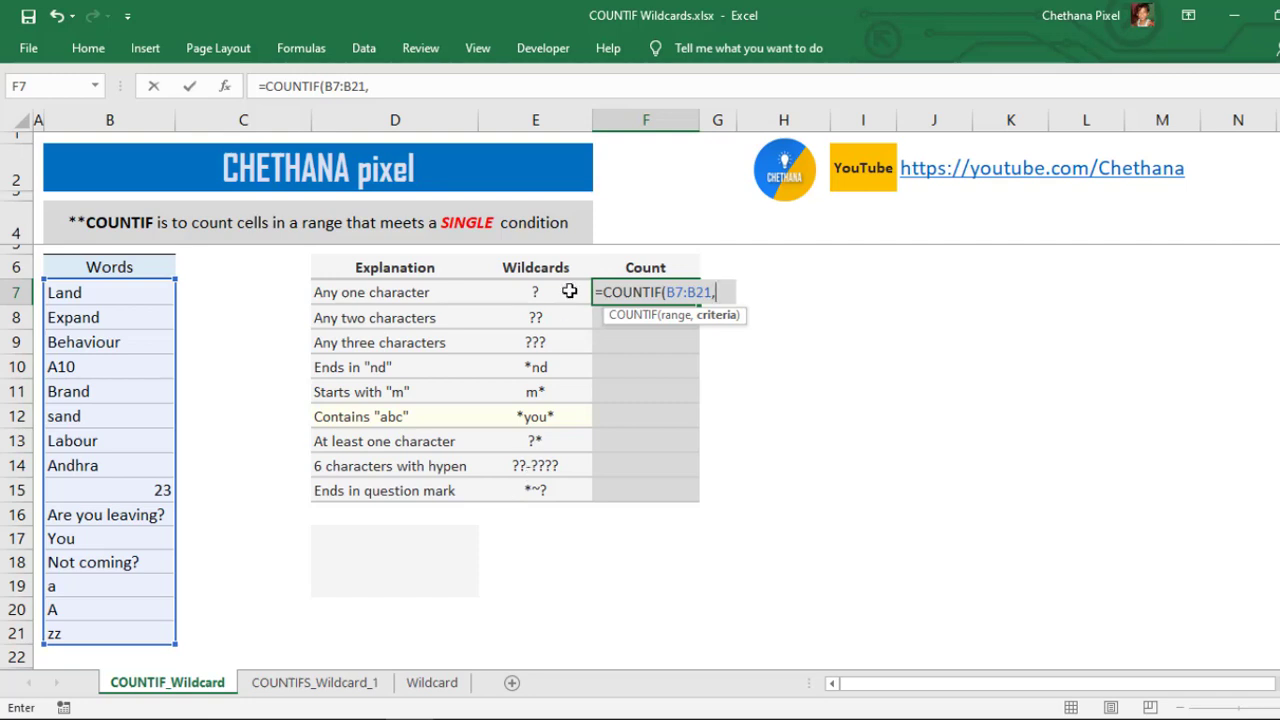
{"action": "type", "text": "\"?\")"}
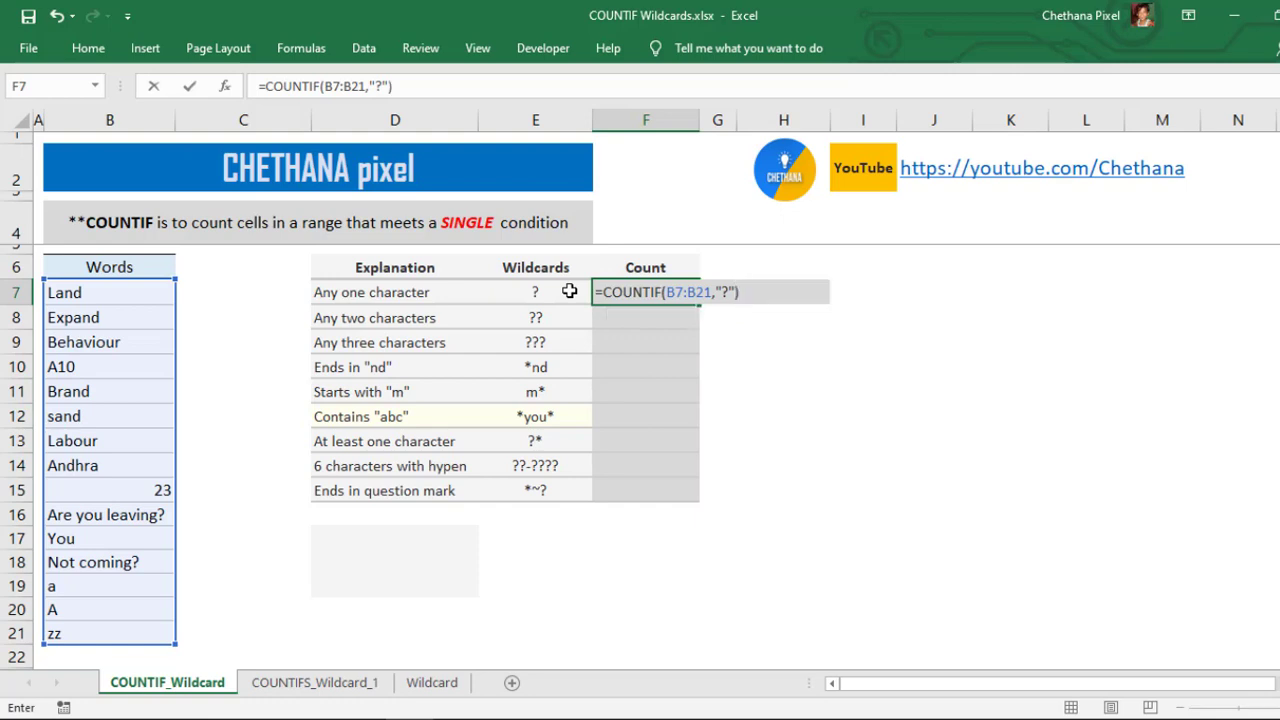
Step: Replace the quoted question mark in the F7 formula with a reference to E7, giving =COUNTIF(B7:B21,E7)
{"action": "left_click", "coordinate": [742, 291]}
{"action": "key", "text": "Left"}
{"action": "key", "text": "shift+Left"}
{"action": "key", "text": "shift+Left"}
{"action": "key", "text": "shift+Left"}
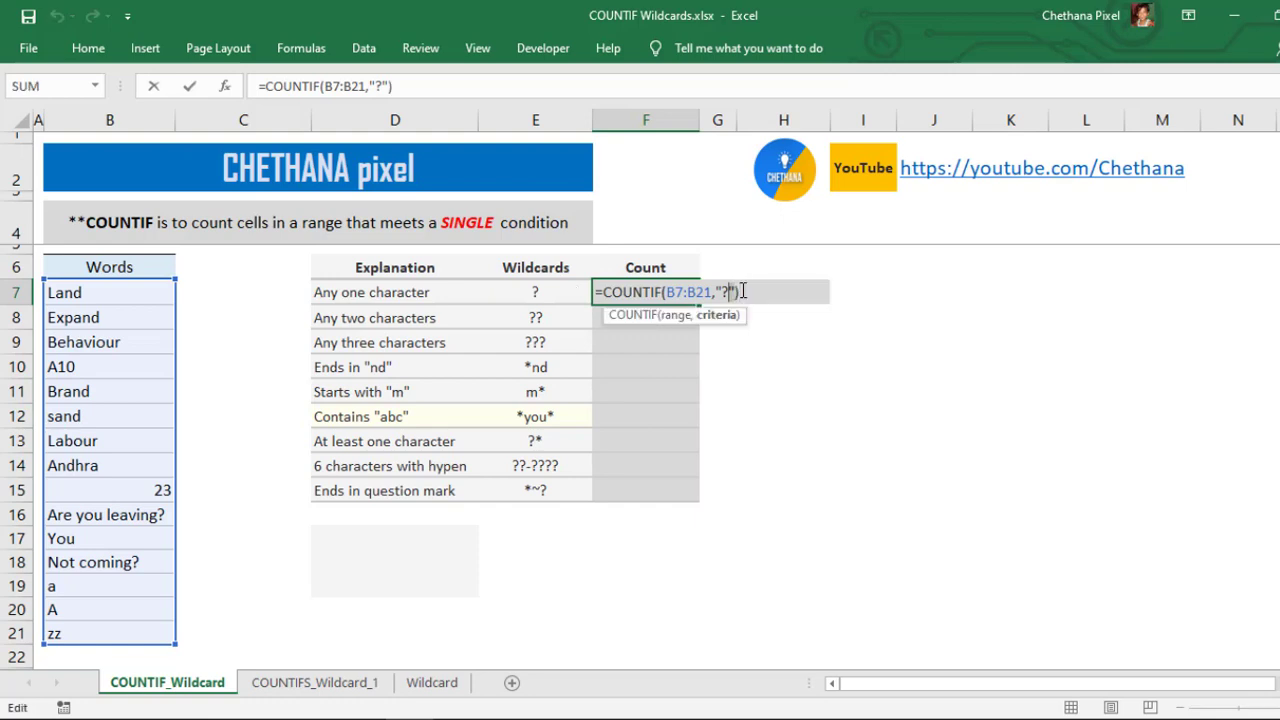
{"action": "key", "text": "Delete"}
{"action": "left_click", "coordinate": [545, 293]}
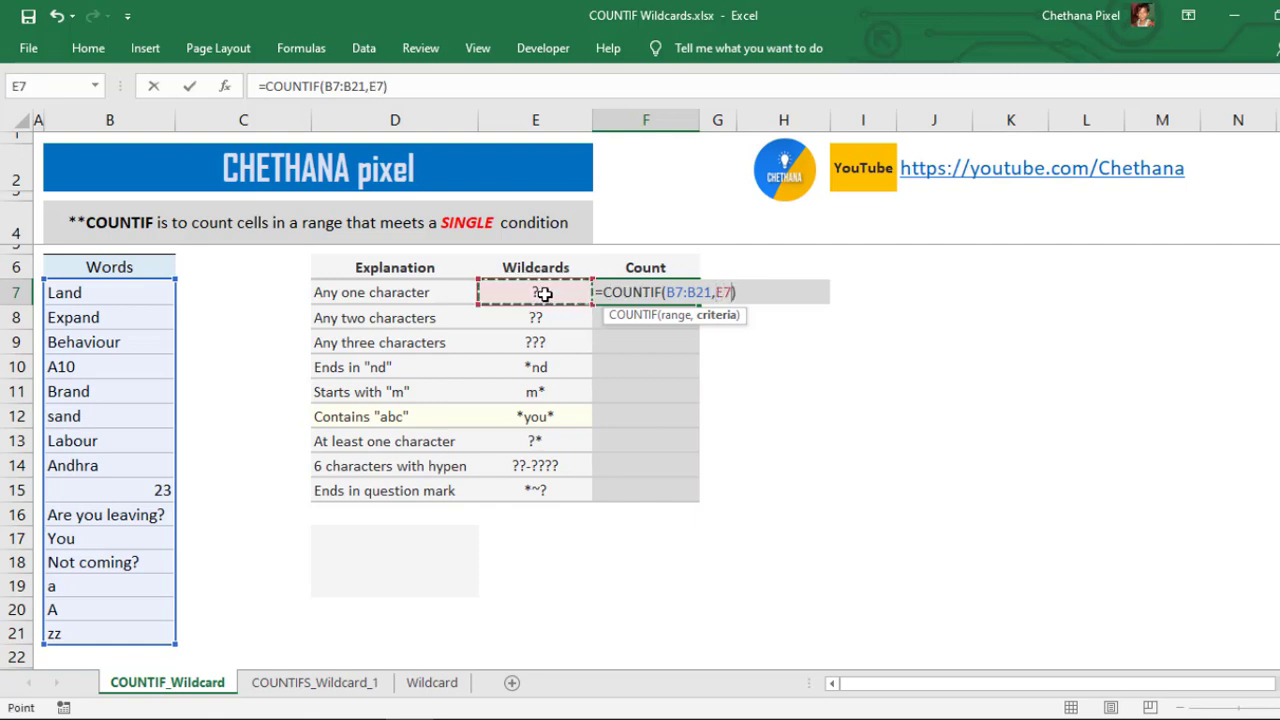
{"action": "key", "text": "Return"}
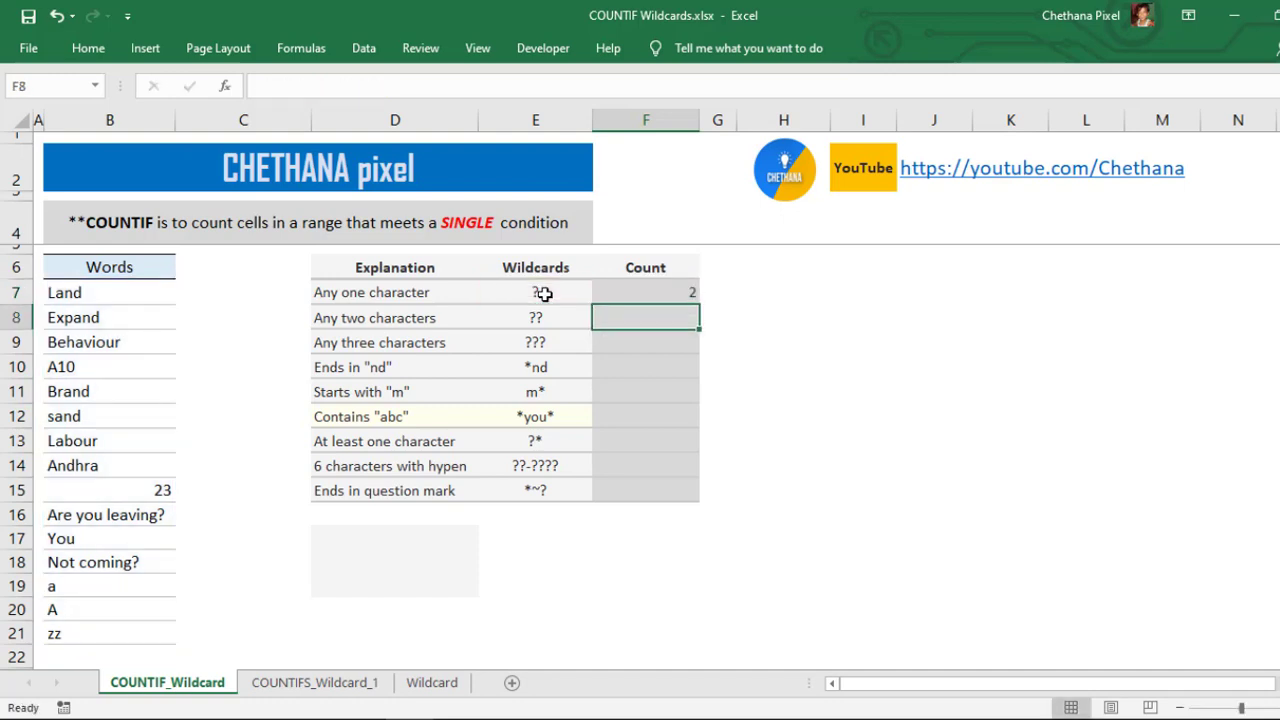
Step: Examine the explanations and wildcard patterns, and check which words in B7:B21 match the one-character pattern counted in F7
{"action": "left_click", "coordinate": [553, 293]}
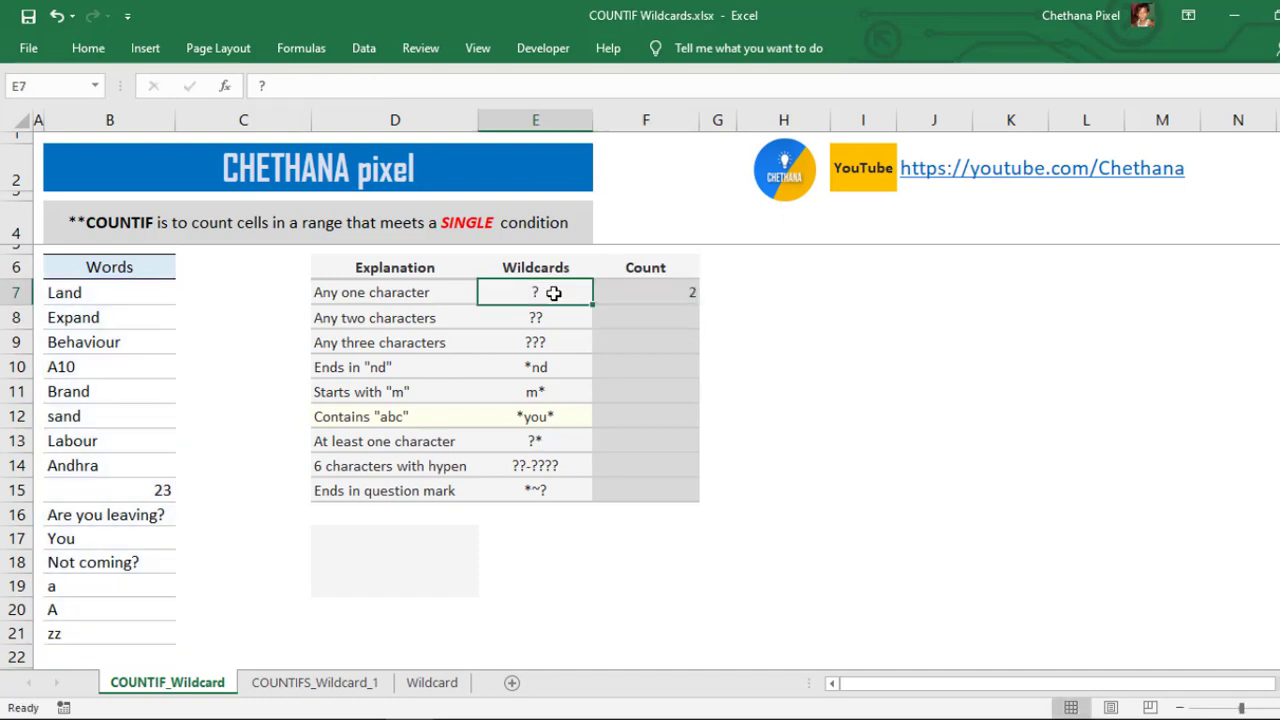
{"action": "left_click_drag", "start_coordinate": [553, 293], "coordinate": [530, 482]}
{"action": "left_click", "coordinate": [352, 291]}
{"action": "left_click_drag", "start_coordinate": [352, 291], "coordinate": [410, 490]}
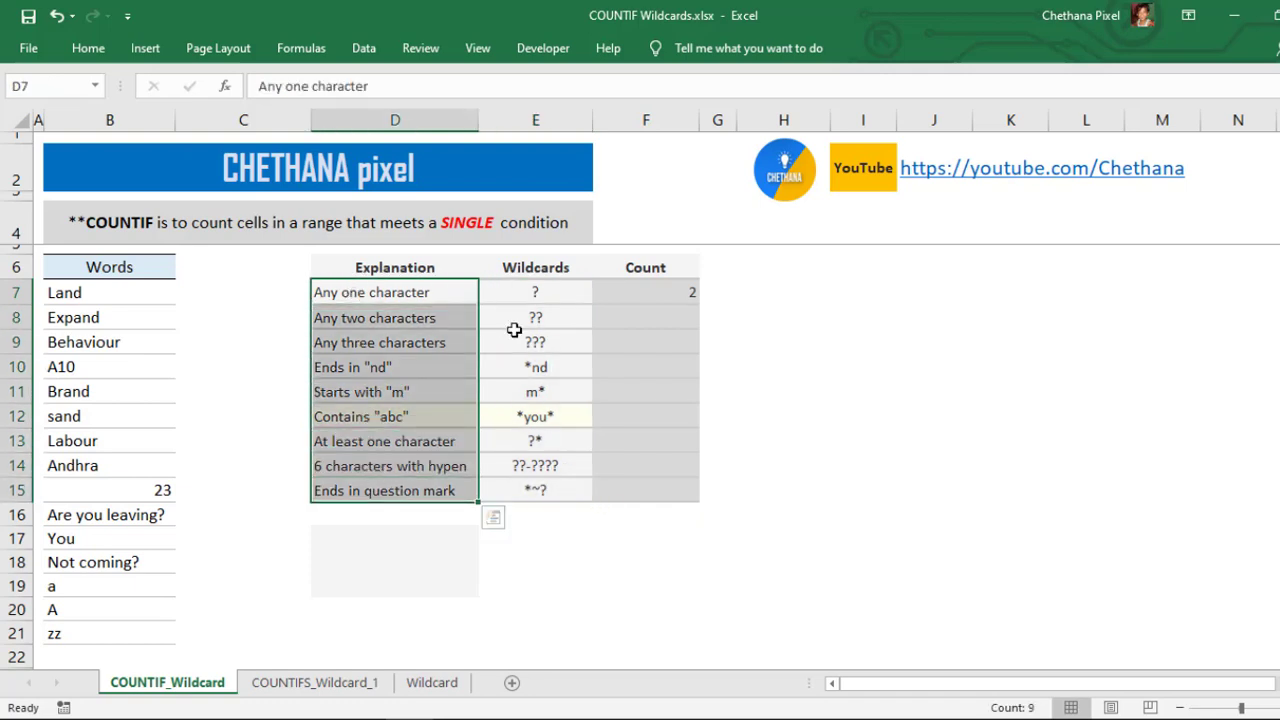
{"action": "left_click", "coordinate": [536, 292]}
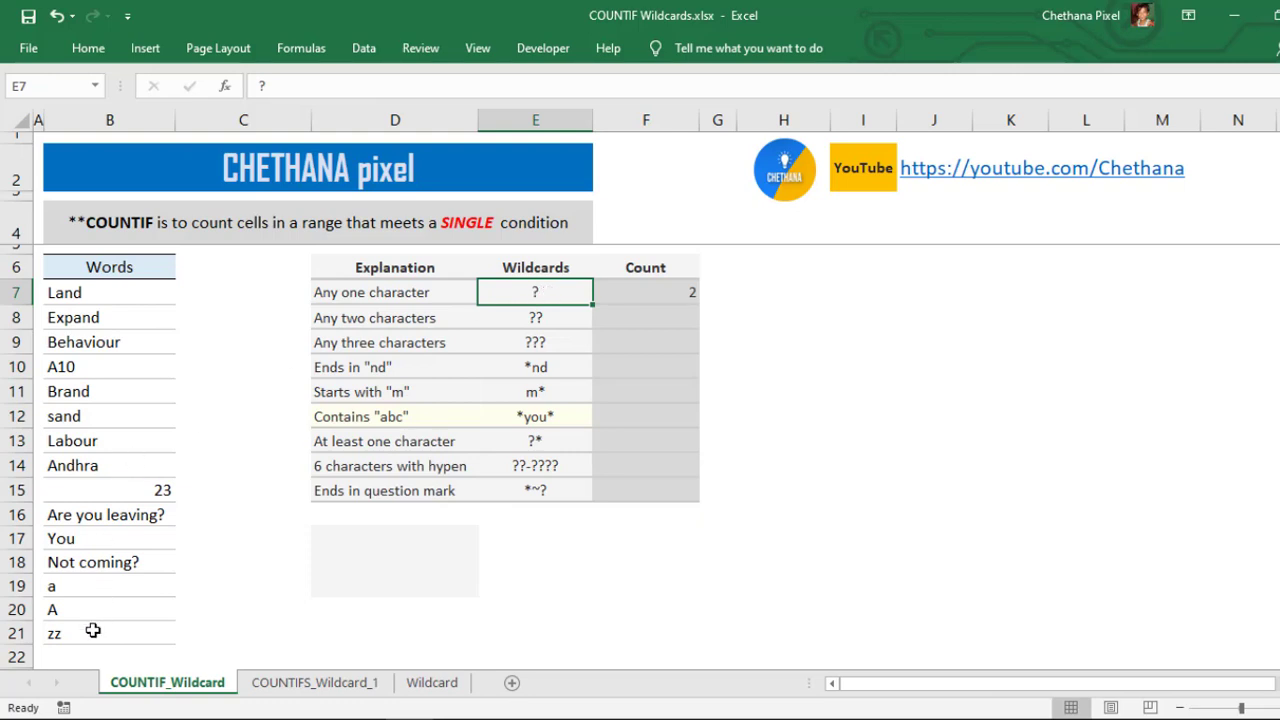
{"action": "left_click_drag", "start_coordinate": [92, 631], "coordinate": [119, 302]}
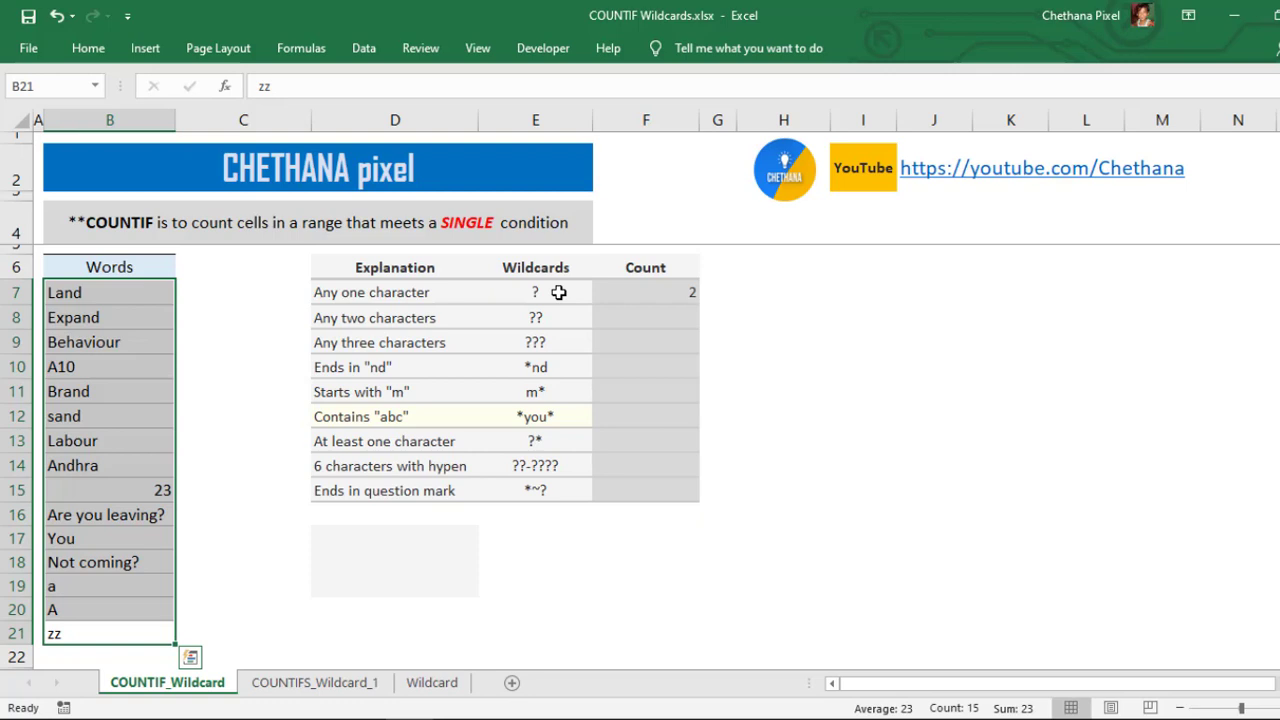
{"action": "left_click", "coordinate": [103, 429]}
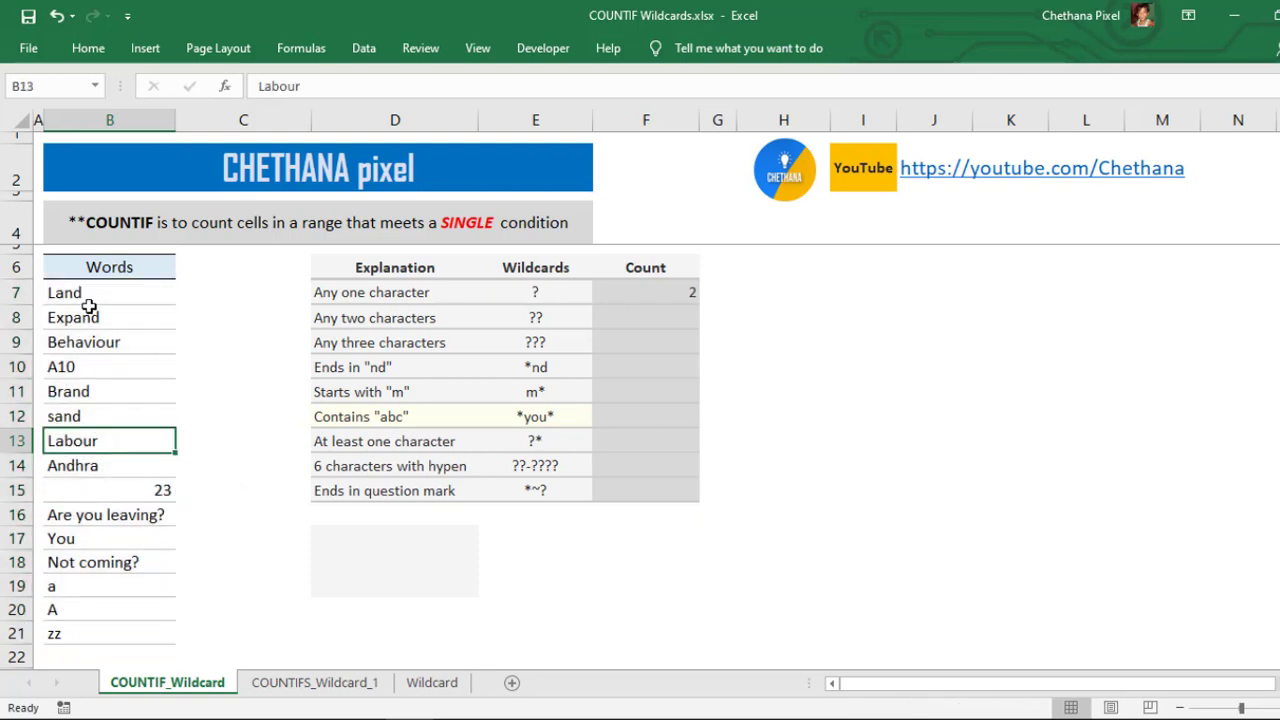
{"action": "left_click_drag", "start_coordinate": [91, 297], "coordinate": [88, 542]}
{"action": "left_click", "coordinate": [81, 592]}
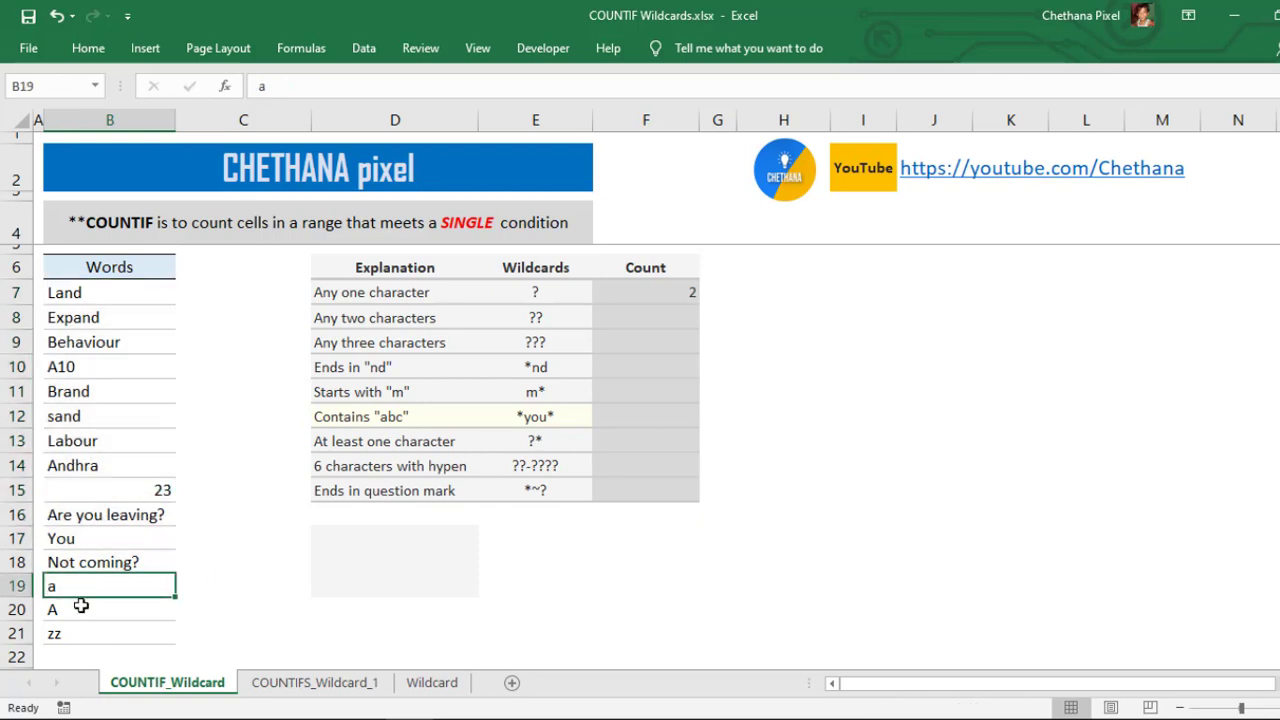
{"action": "left_click", "coordinate": [81, 605]}
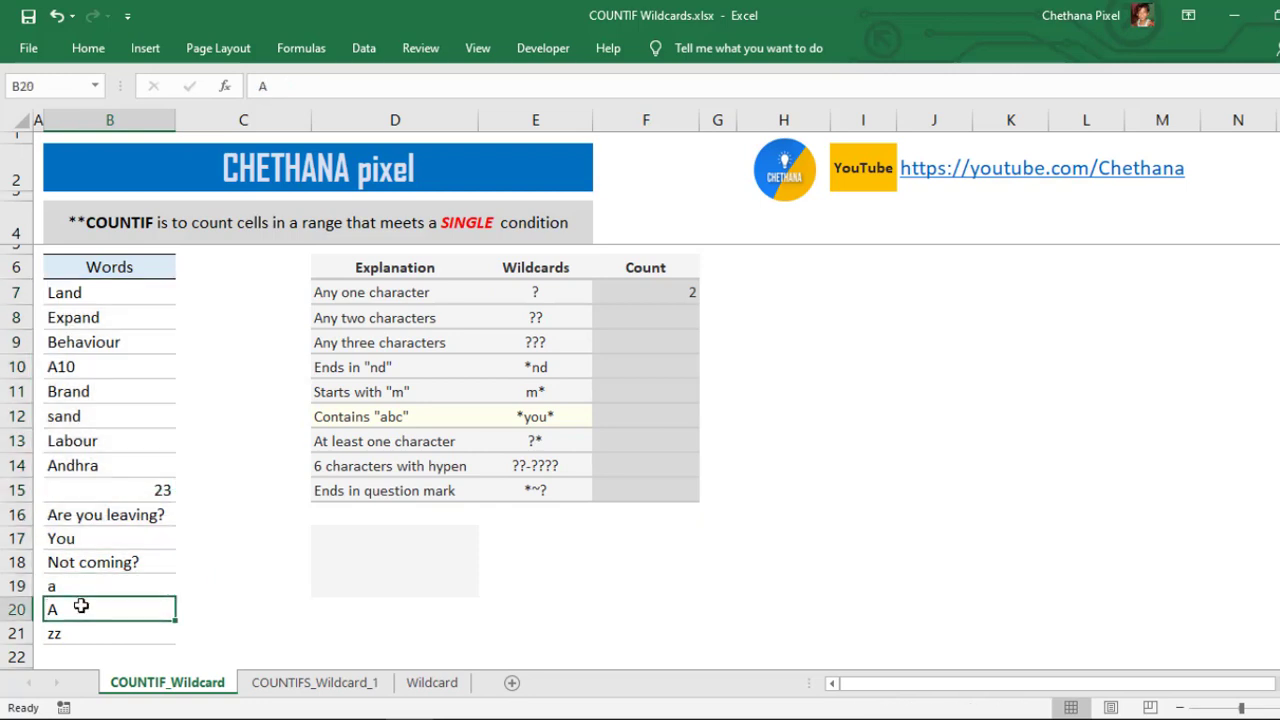
{"action": "left_click", "coordinate": [638, 297]}
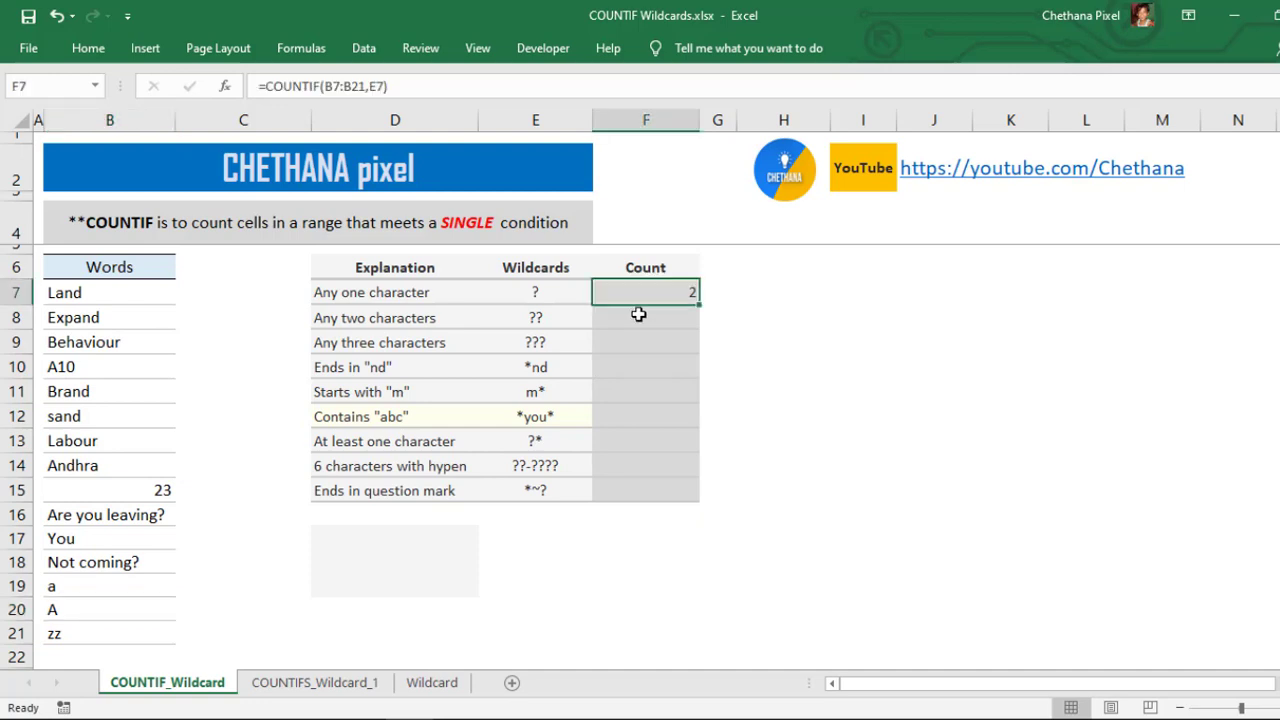
Step: Enter =COUNTIF(B7:B21,E8) in F8 to count the two-character words
{"action": "left_click", "coordinate": [638, 314]}
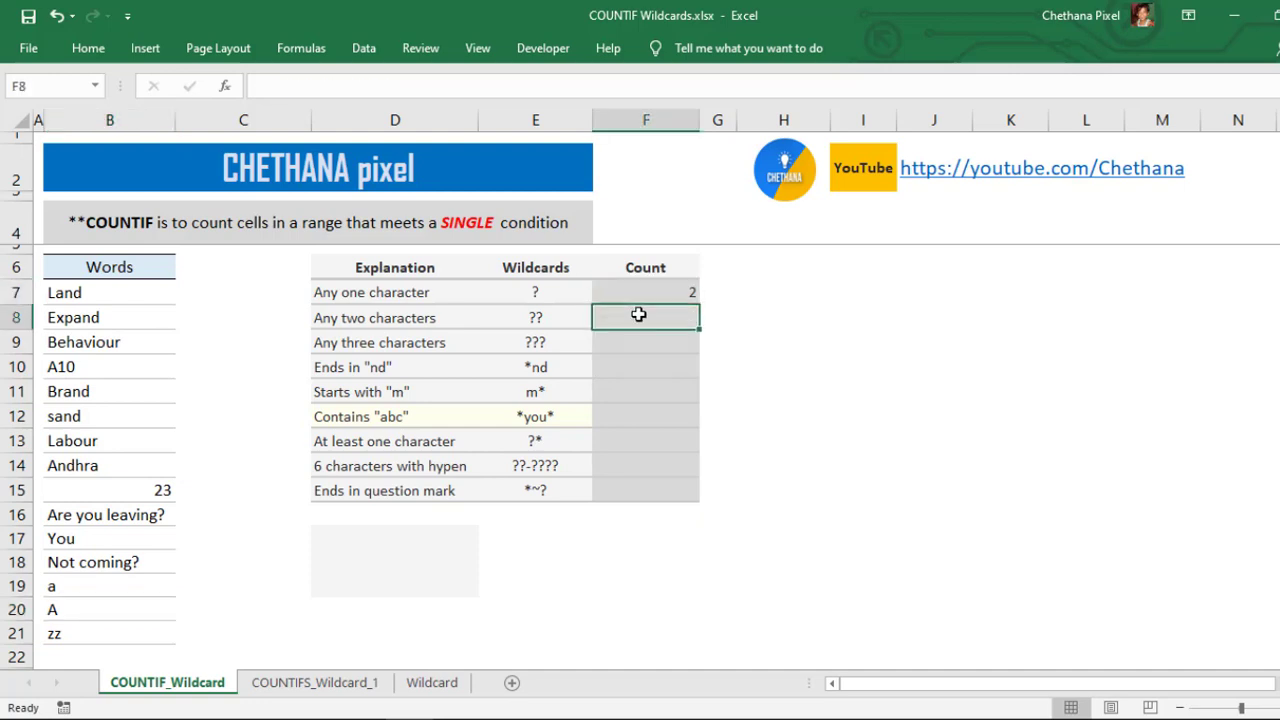
{"action": "type", "text": "=count"}
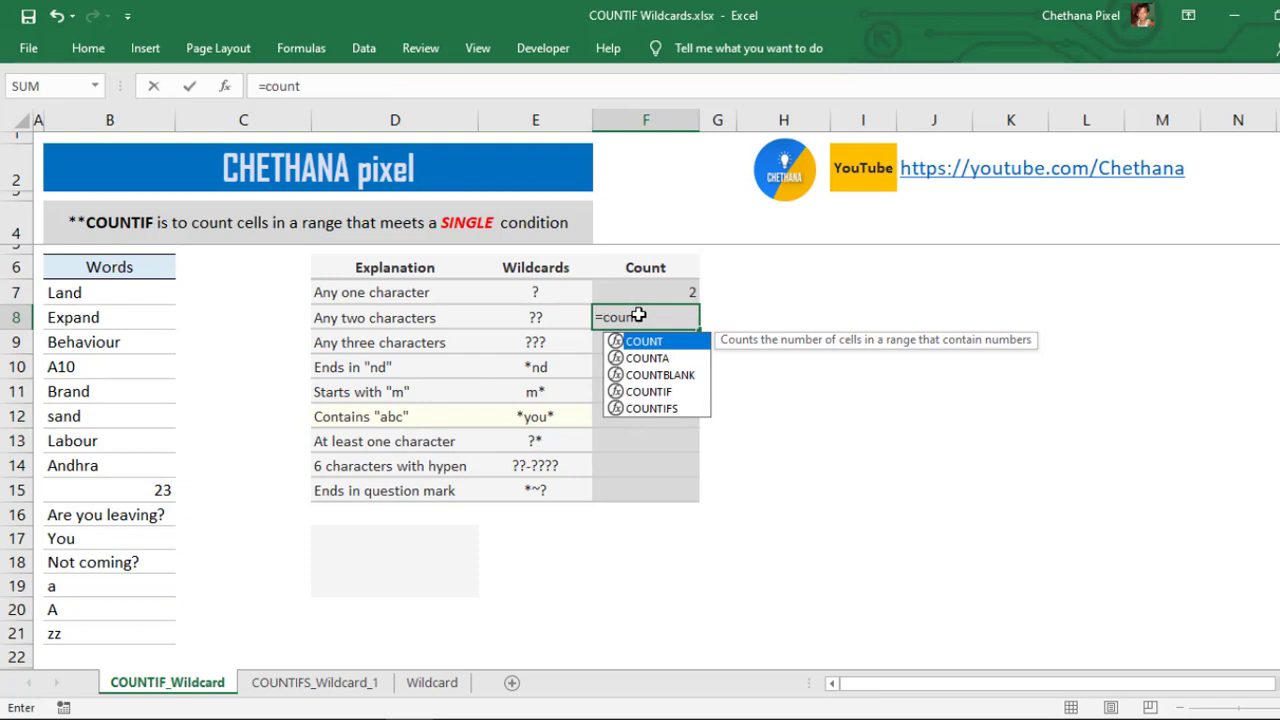
{"action": "type", "text": "if"}
{"action": "key", "text": "Tab"}
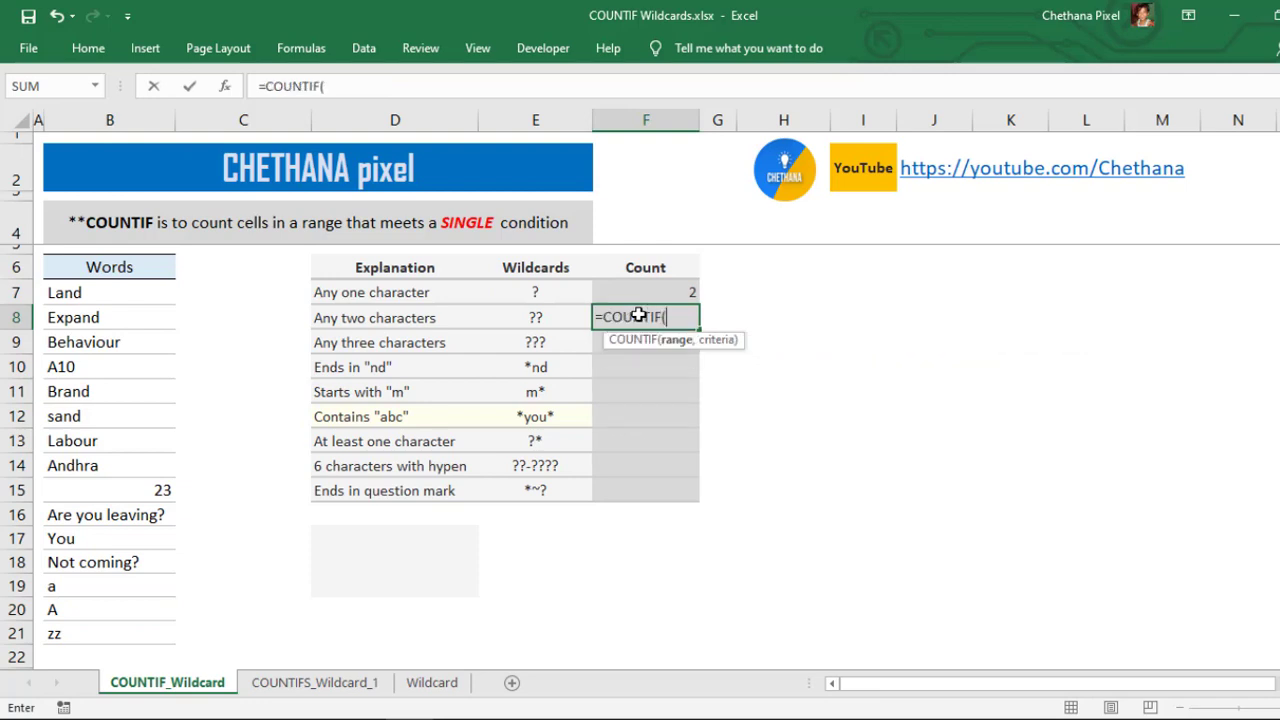
{"action": "left_click", "coordinate": [119, 293]}
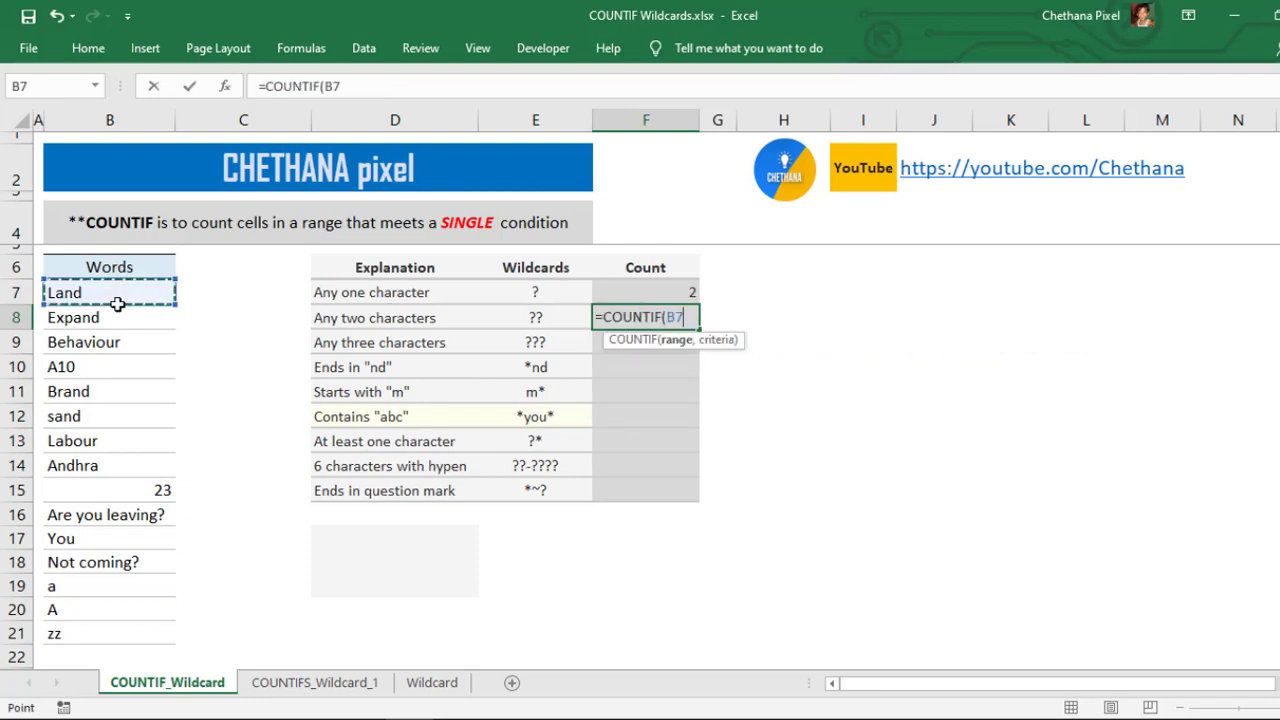
{"action": "left_click_drag", "start_coordinate": [119, 304], "coordinate": [96, 632]}
{"action": "type", "text": ","}
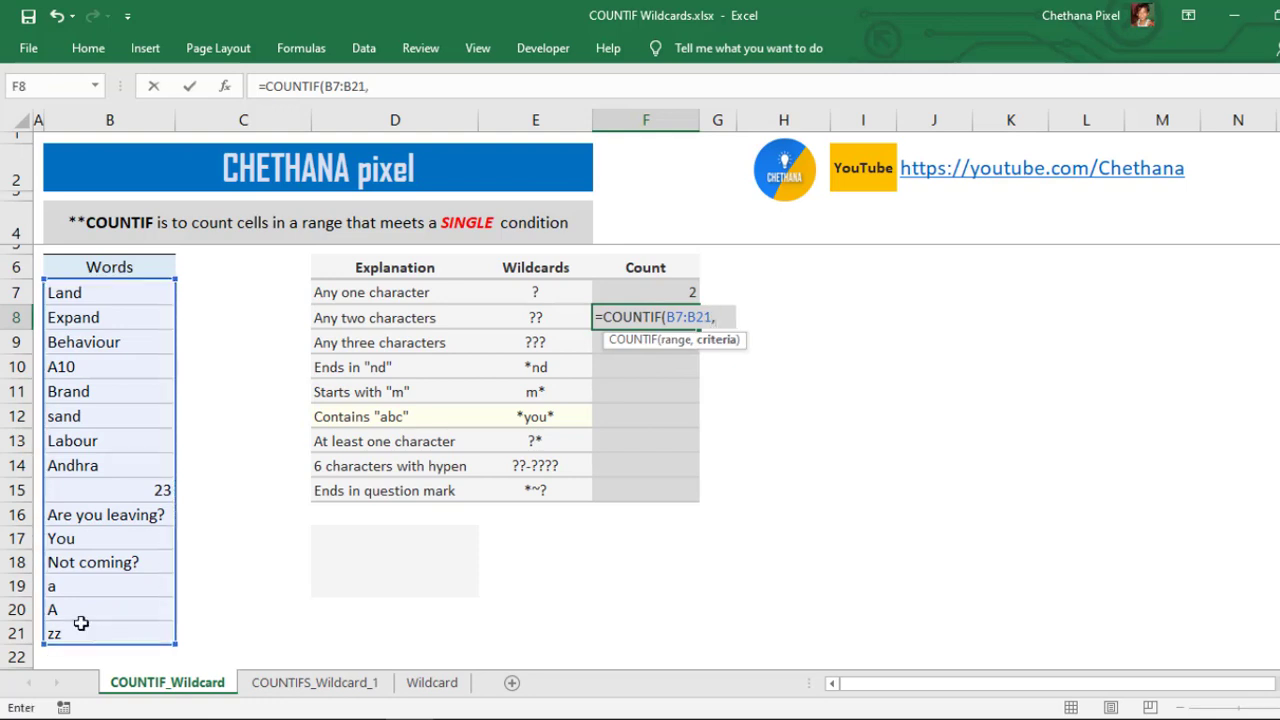
{"action": "left_click", "coordinate": [551, 318]}
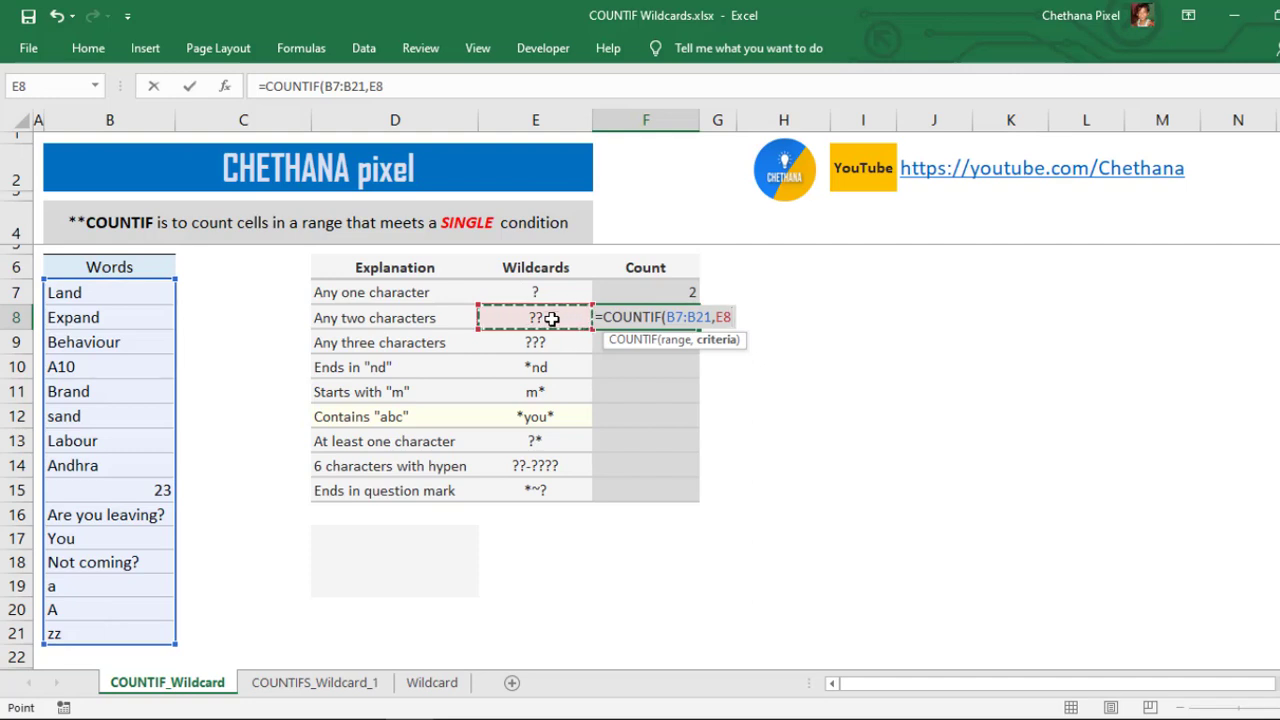
{"action": "type", "text": ")"}
{"action": "key", "text": "Return"}
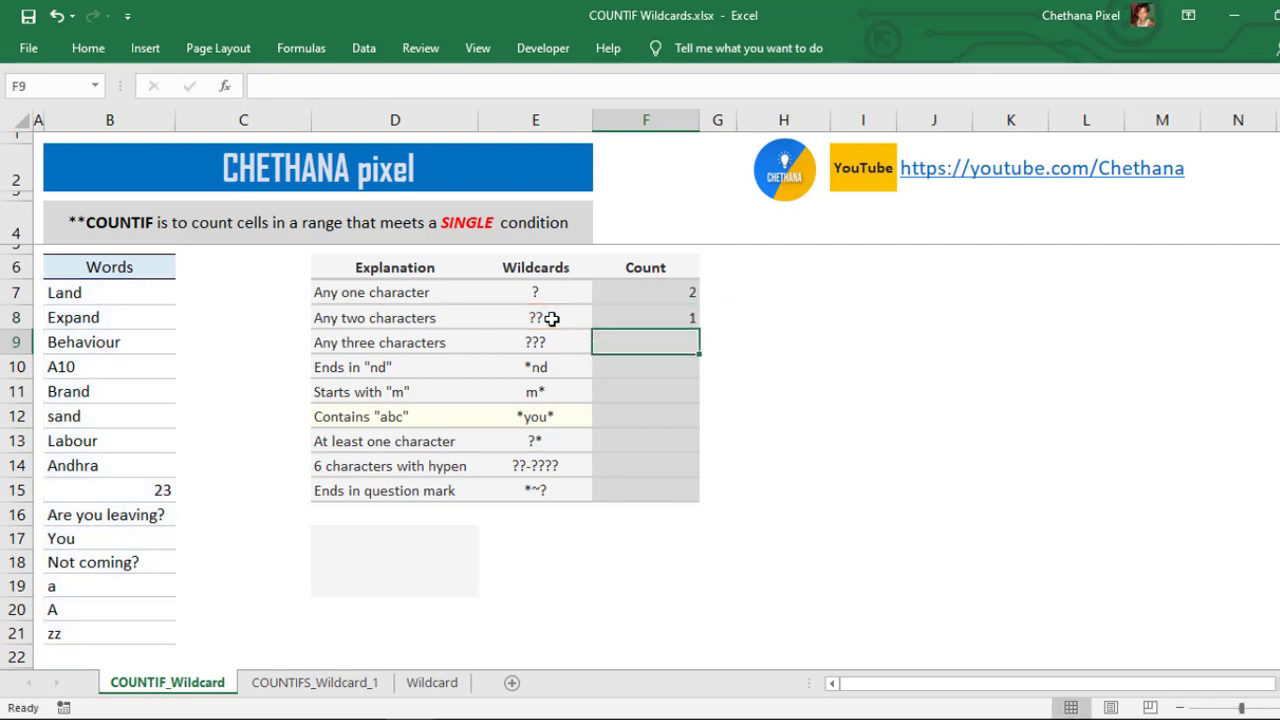
Step: Check the two-character count in F8 against the word list, comparing the text in B21 with the number in B15
{"action": "left_click", "coordinate": [674, 316]}
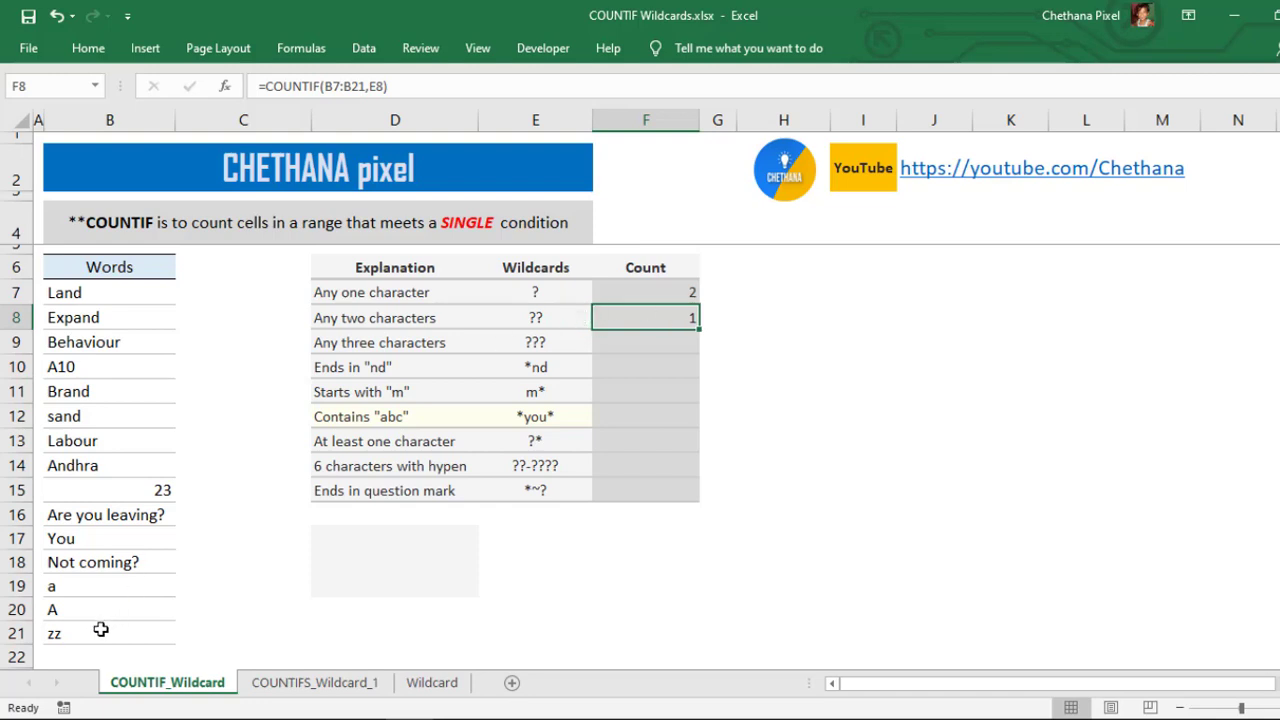
{"action": "left_click_drag", "start_coordinate": [101, 629], "coordinate": [110, 297]}
{"action": "left_click", "coordinate": [70, 633]}
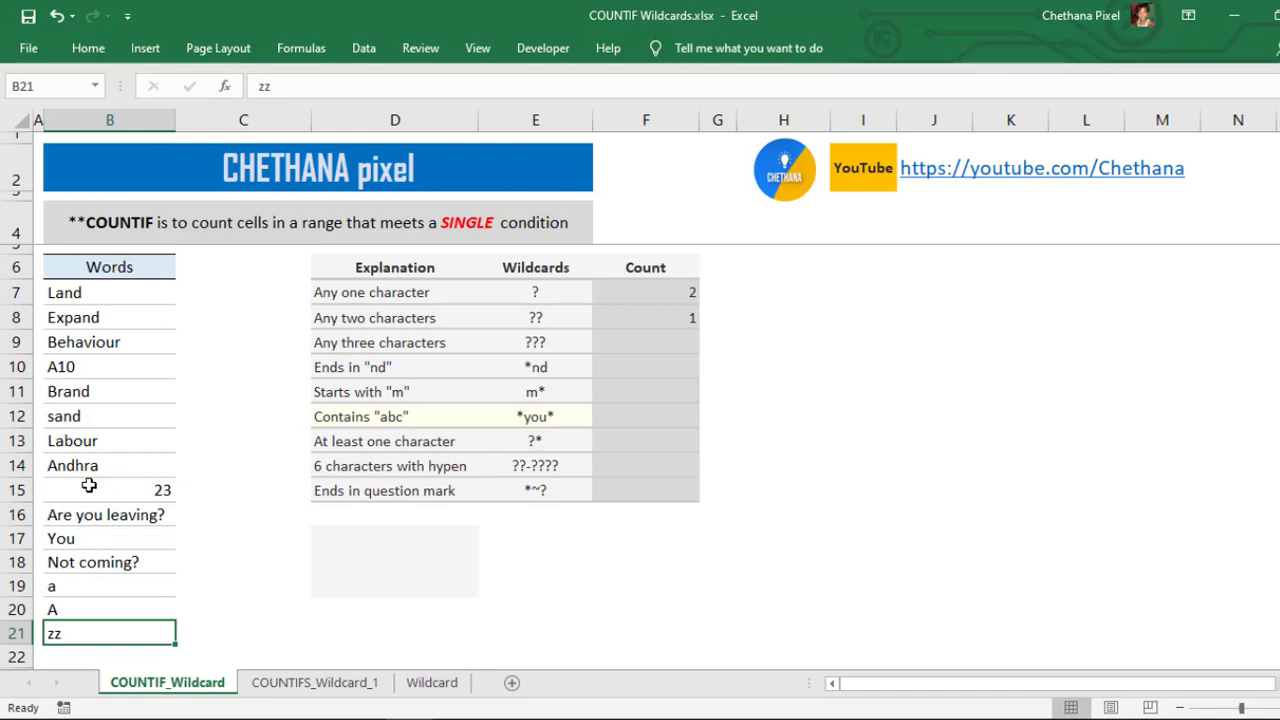
{"action": "key", "text": "Up"}
{"action": "key", "text": "Up"}
{"action": "key", "text": "Up"}
{"action": "key", "text": "Up"}
{"action": "key", "text": "Up"}
{"action": "key", "text": "Up"}
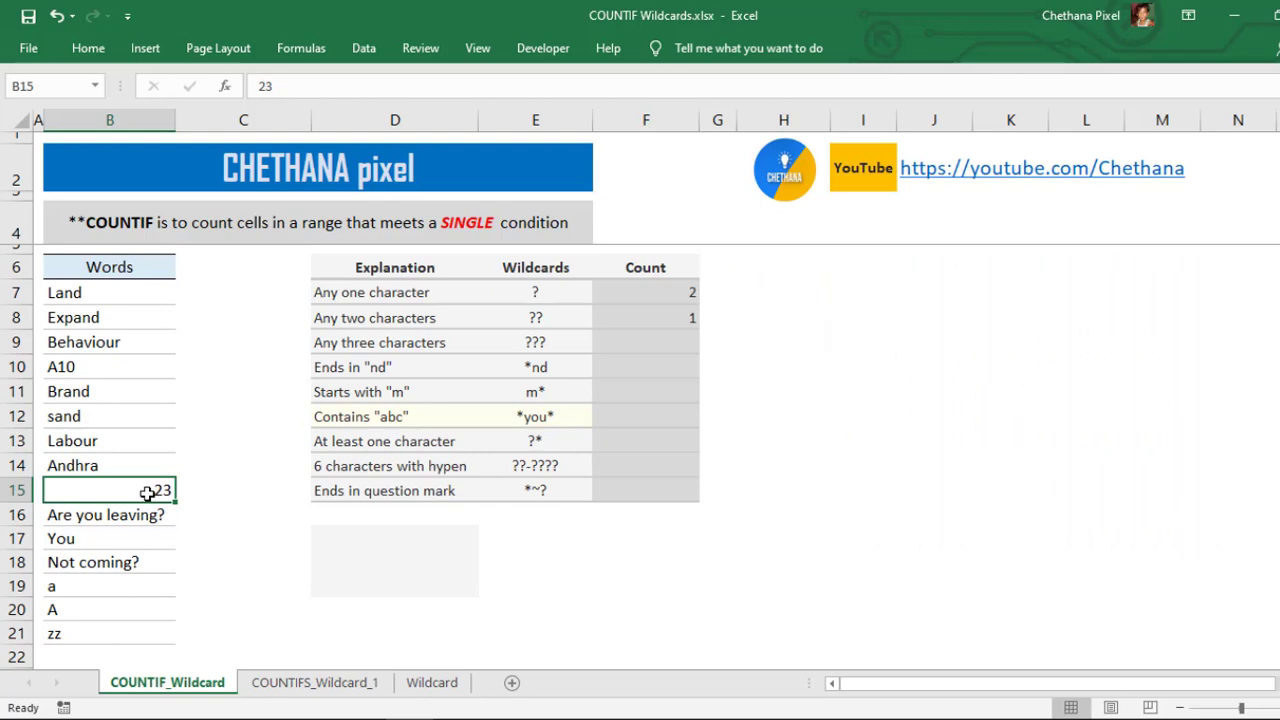
Step: Enter =COUNTIF($B$7:$B$21,E9) in F9 to count the three-character words, with the word range locked as absolute
{"action": "left_click", "coordinate": [654, 344]}
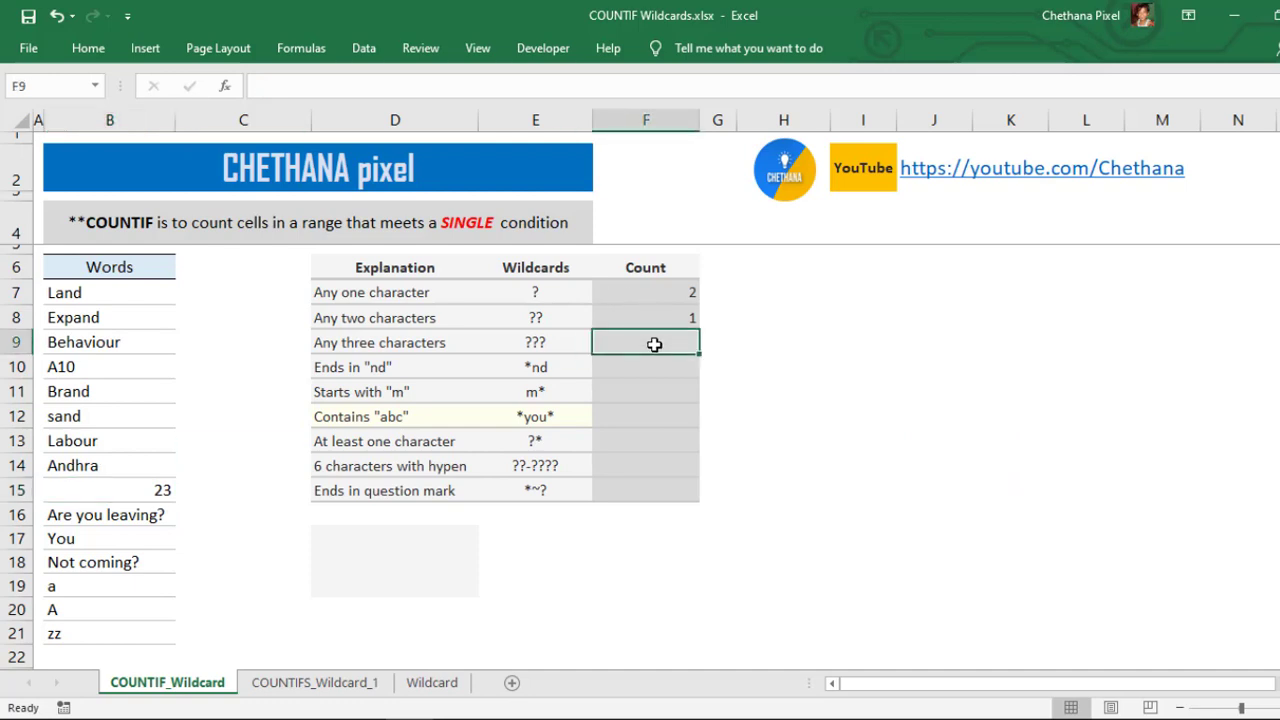
{"action": "type", "text": "=count"}
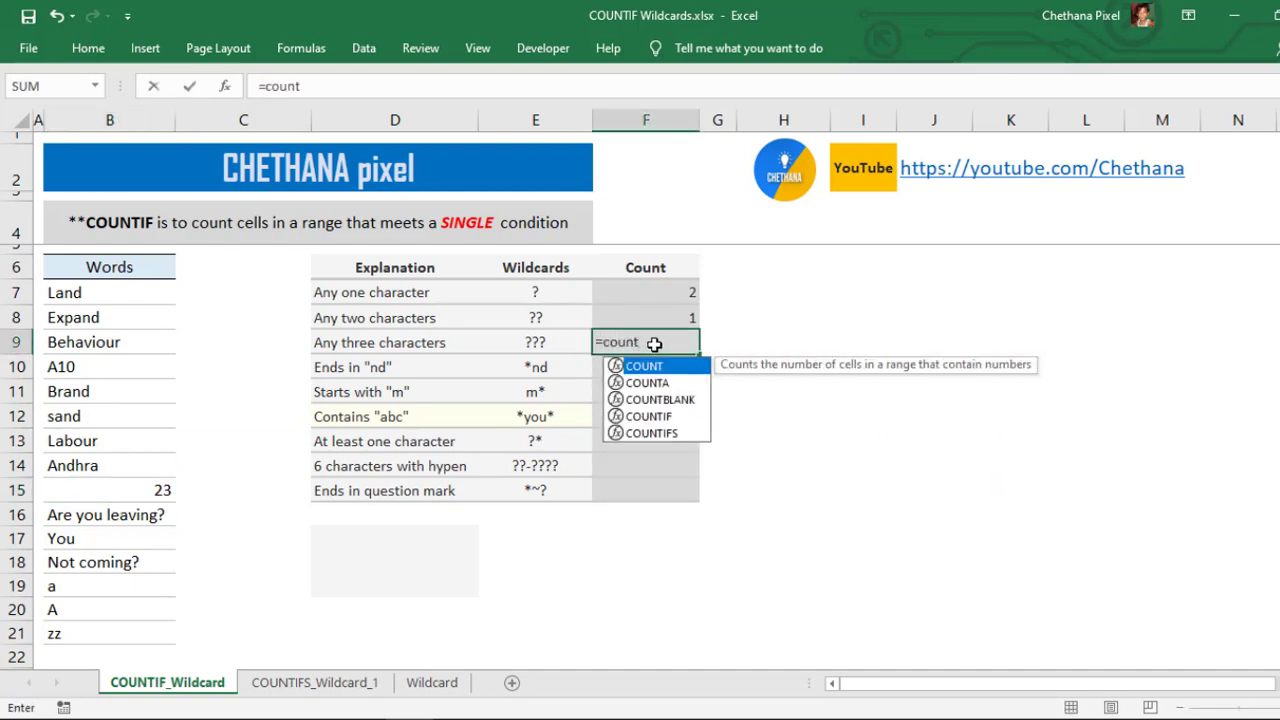
{"action": "key", "text": "Down"}
{"action": "key", "text": "Down"}
{"action": "key", "text": "Down"}
{"action": "key", "text": "Tab"}
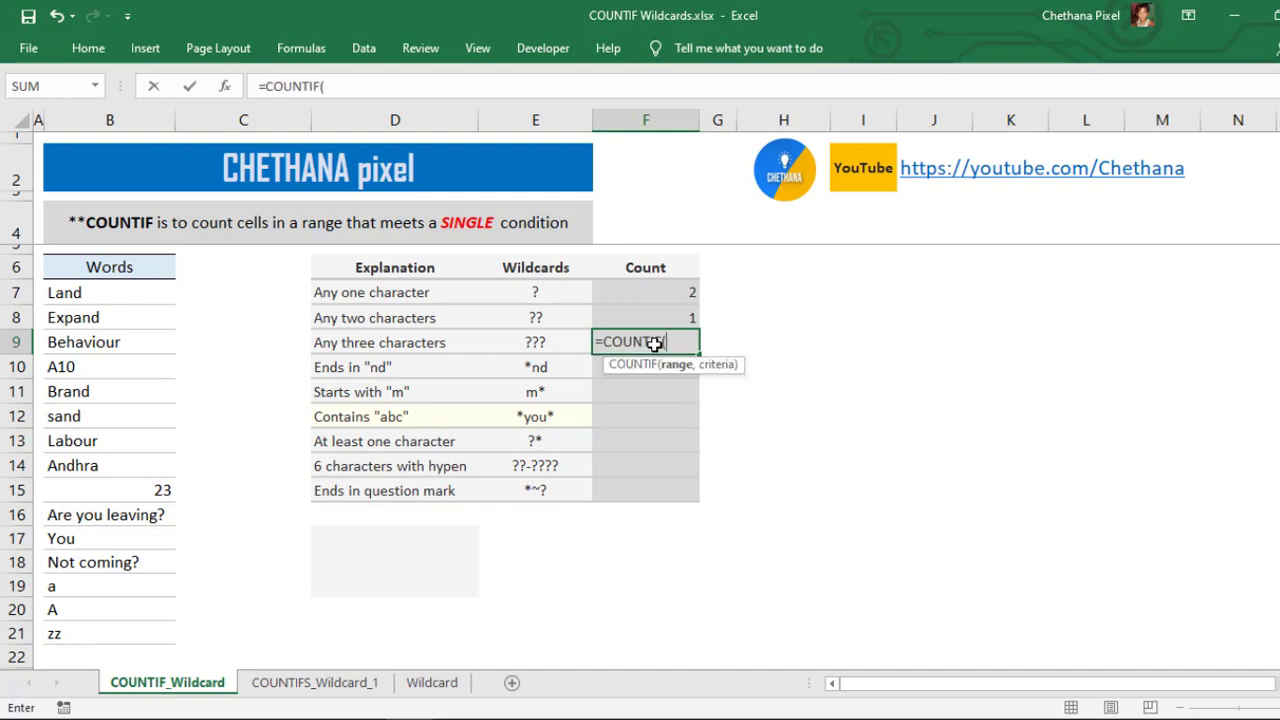
{"action": "left_click_drag", "start_coordinate": [136, 295], "coordinate": [104, 624]}
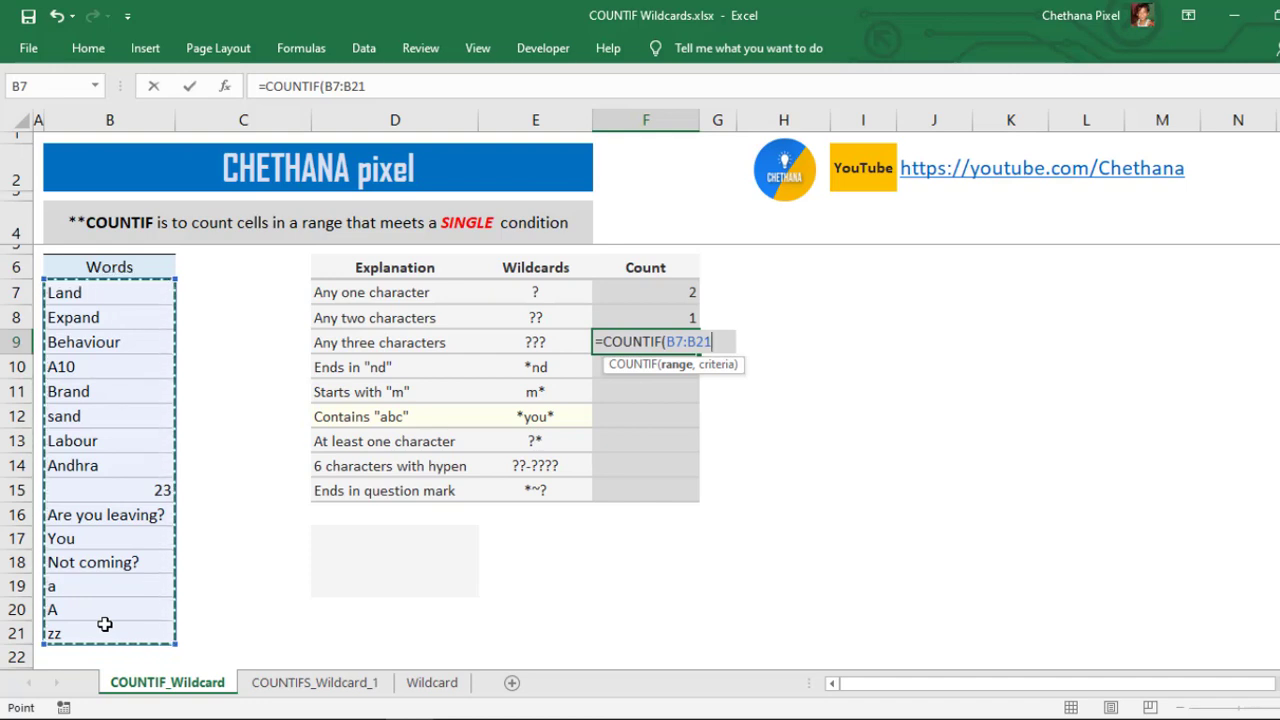
{"action": "key", "text": "F4"}
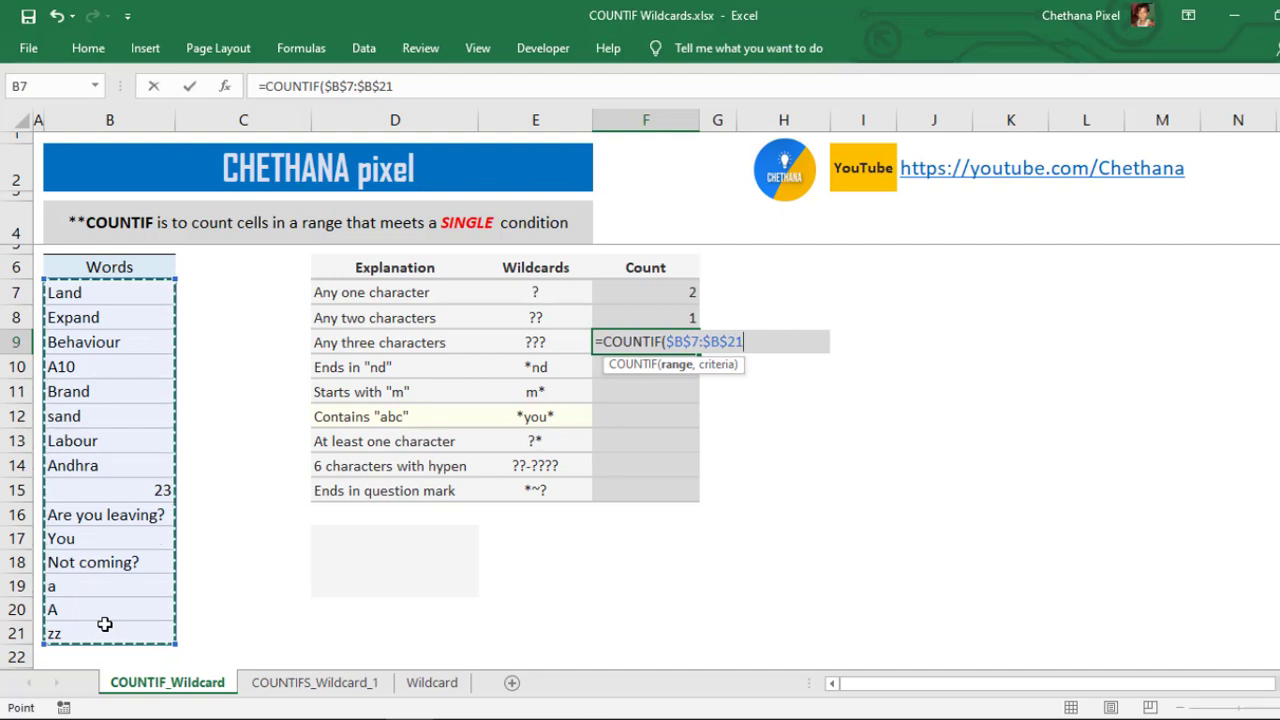
{"action": "type", "text": ","}
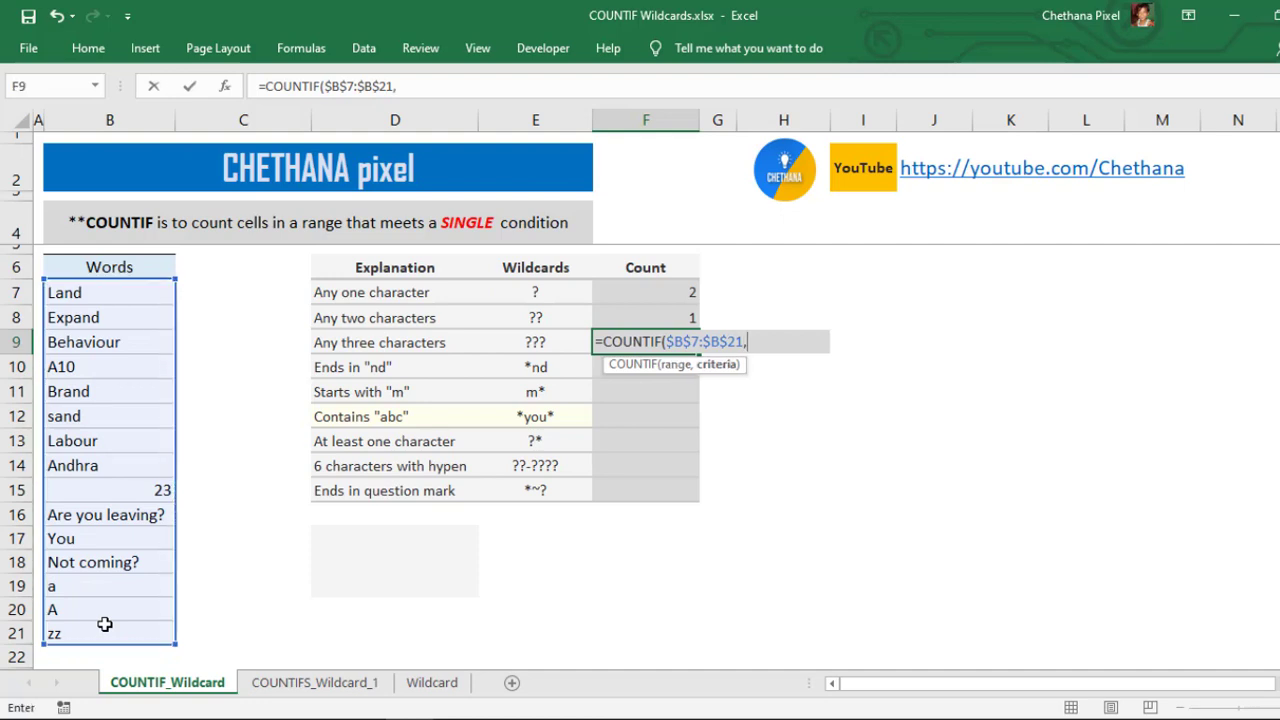
{"action": "left_click", "coordinate": [543, 341]}
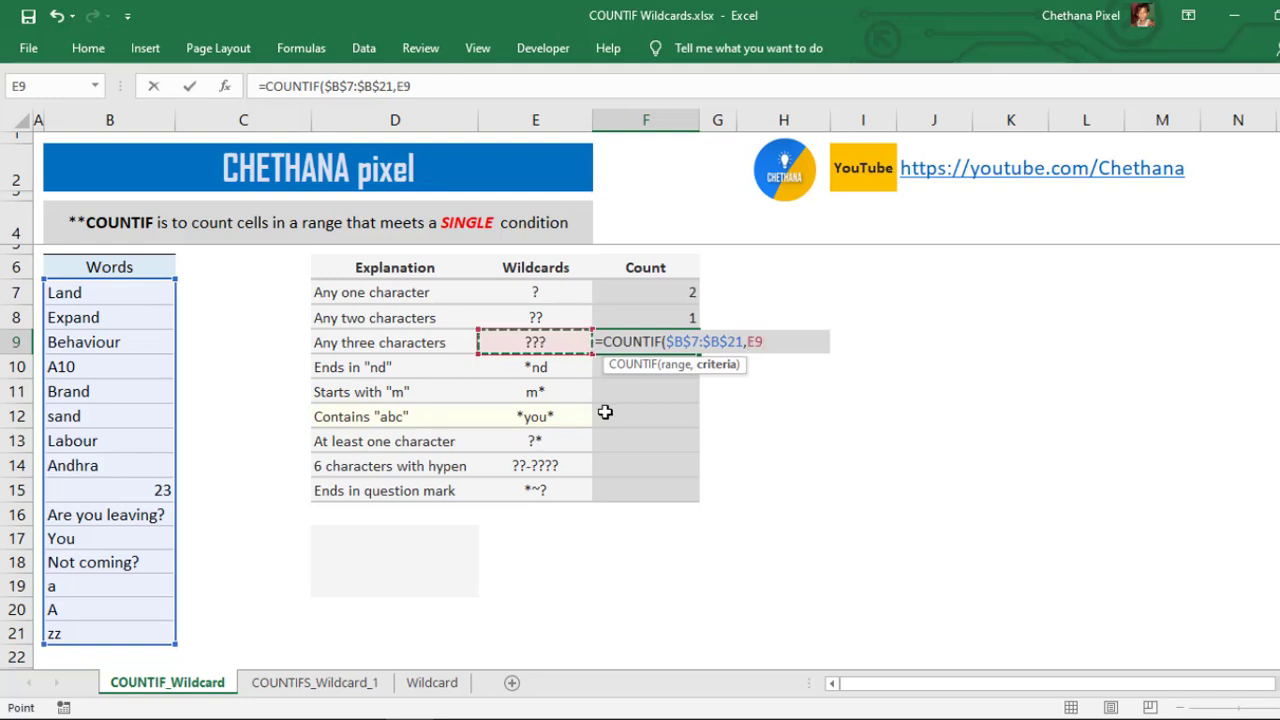
{"action": "type", "text": ")"}
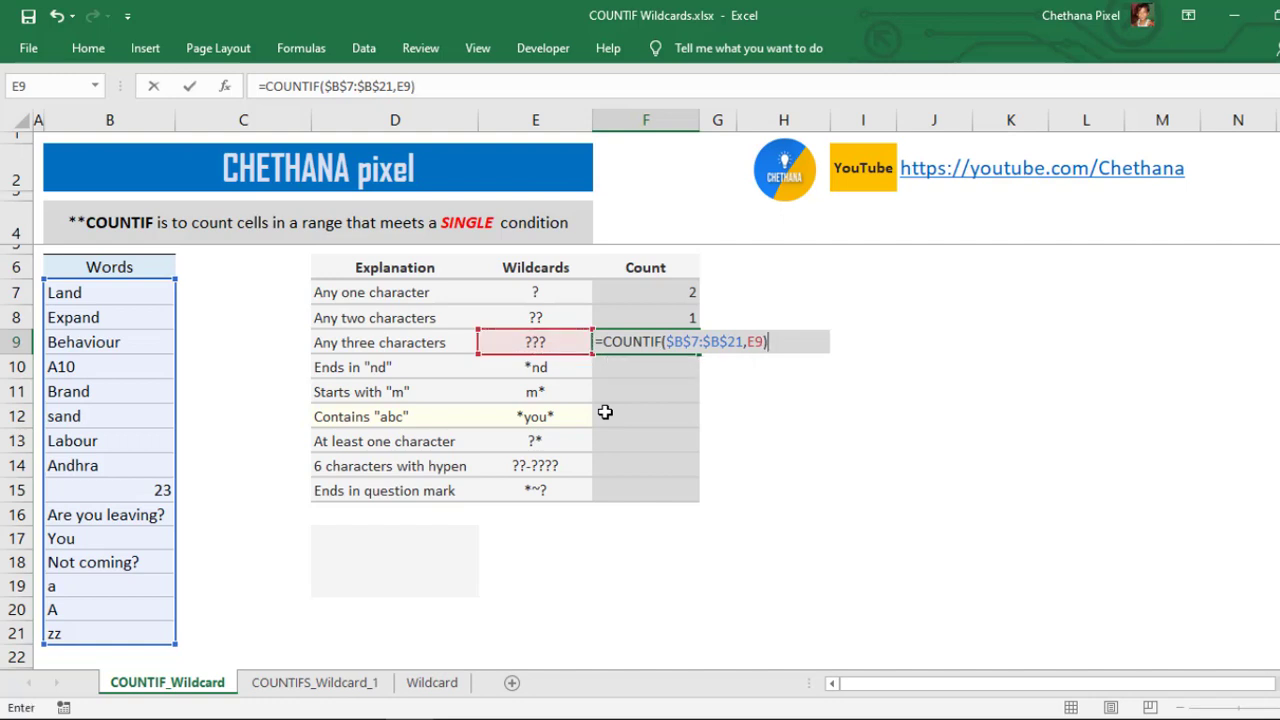
{"action": "key", "text": "Return"}
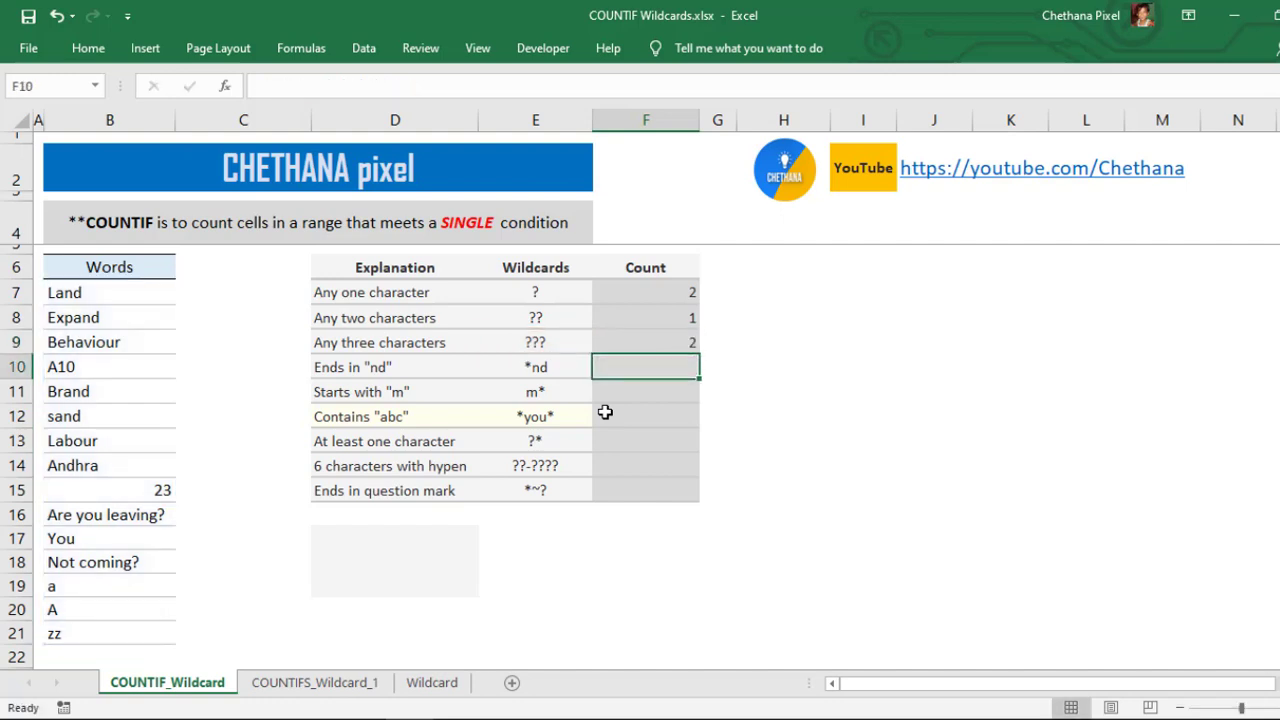
Step: Check the three-character count in F9 against the pattern in E9 and the words in B10 and B17
{"action": "left_click", "coordinate": [560, 340]}
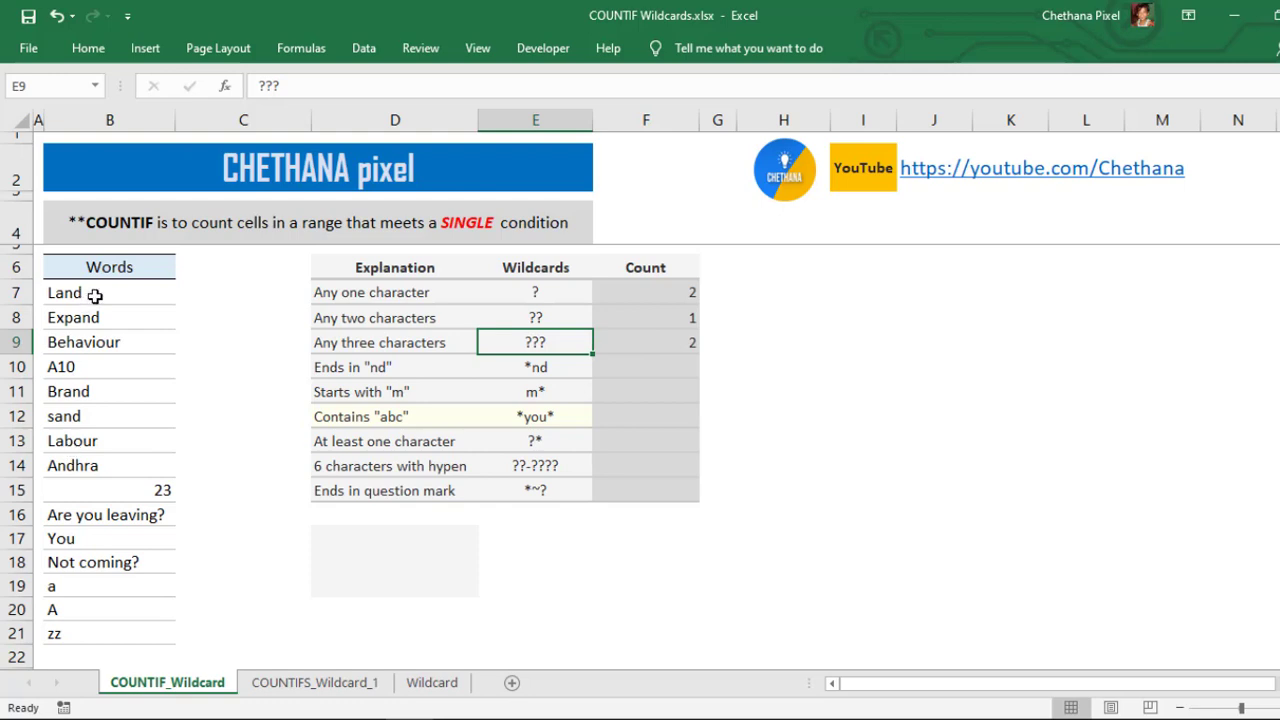
{"action": "left_click", "coordinate": [78, 368]}
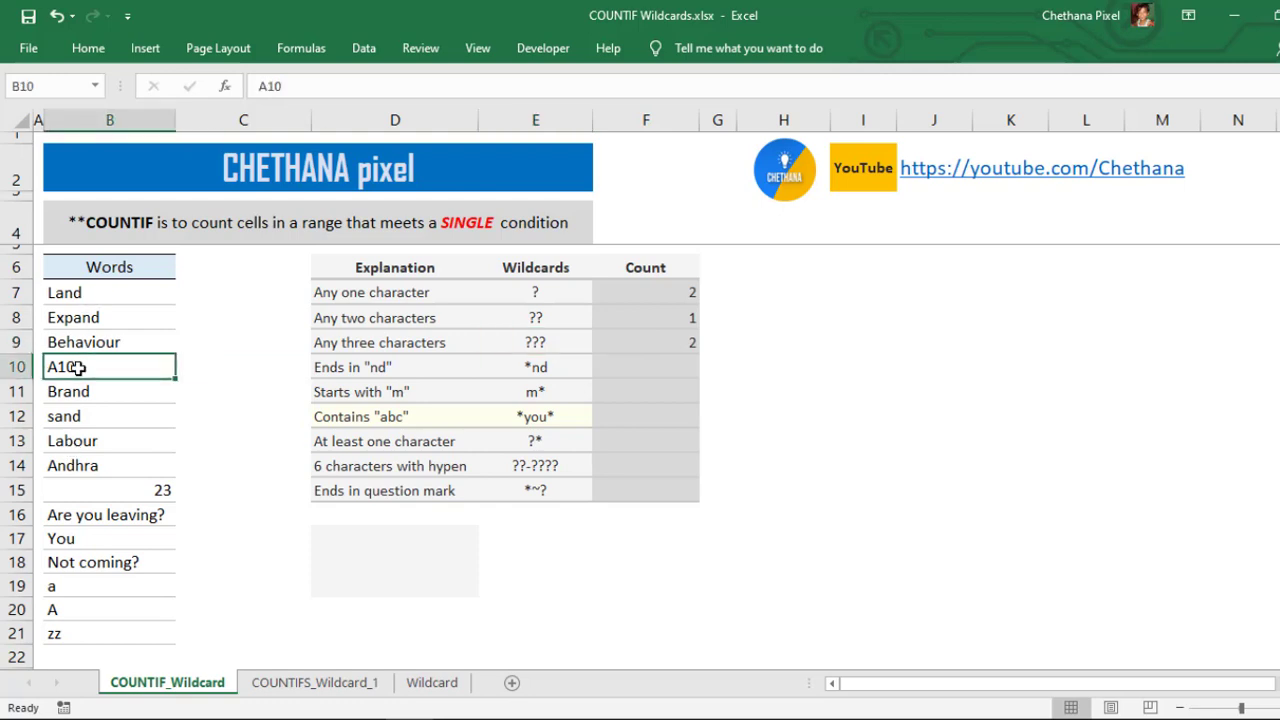
{"action": "left_click", "coordinate": [93, 539], "text": "ctrl"}
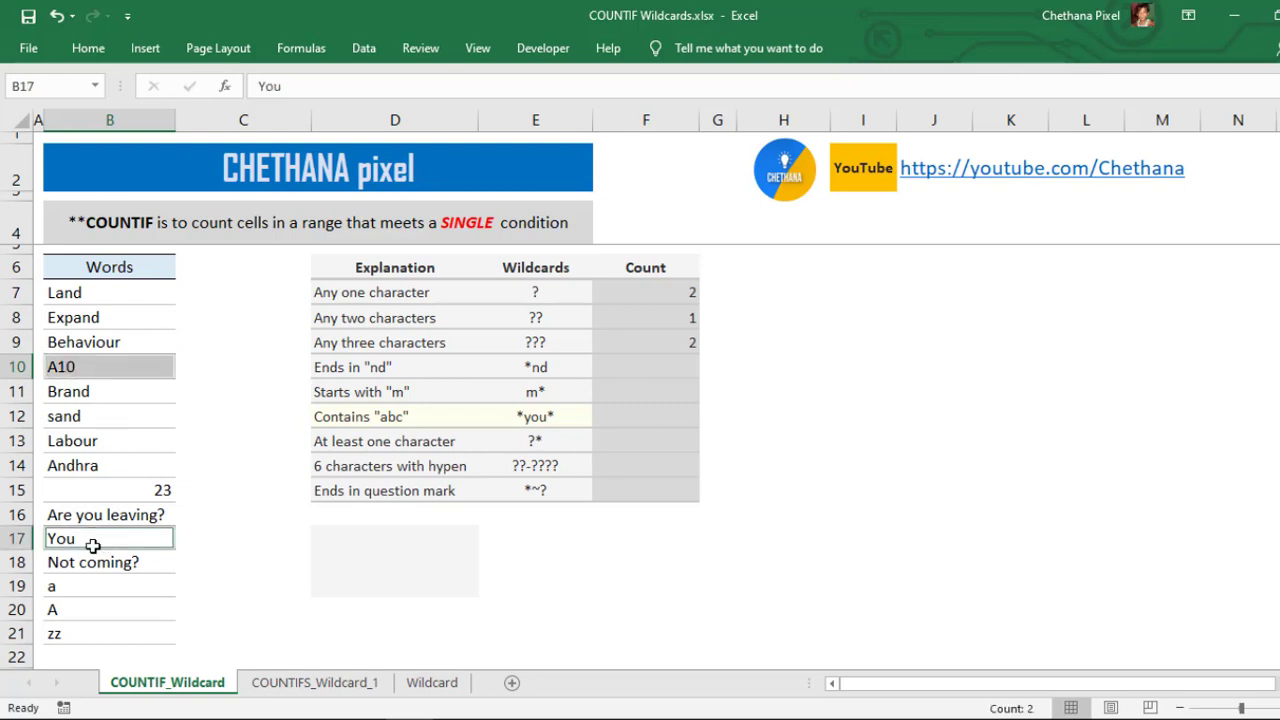
{"action": "left_click", "coordinate": [681, 348]}
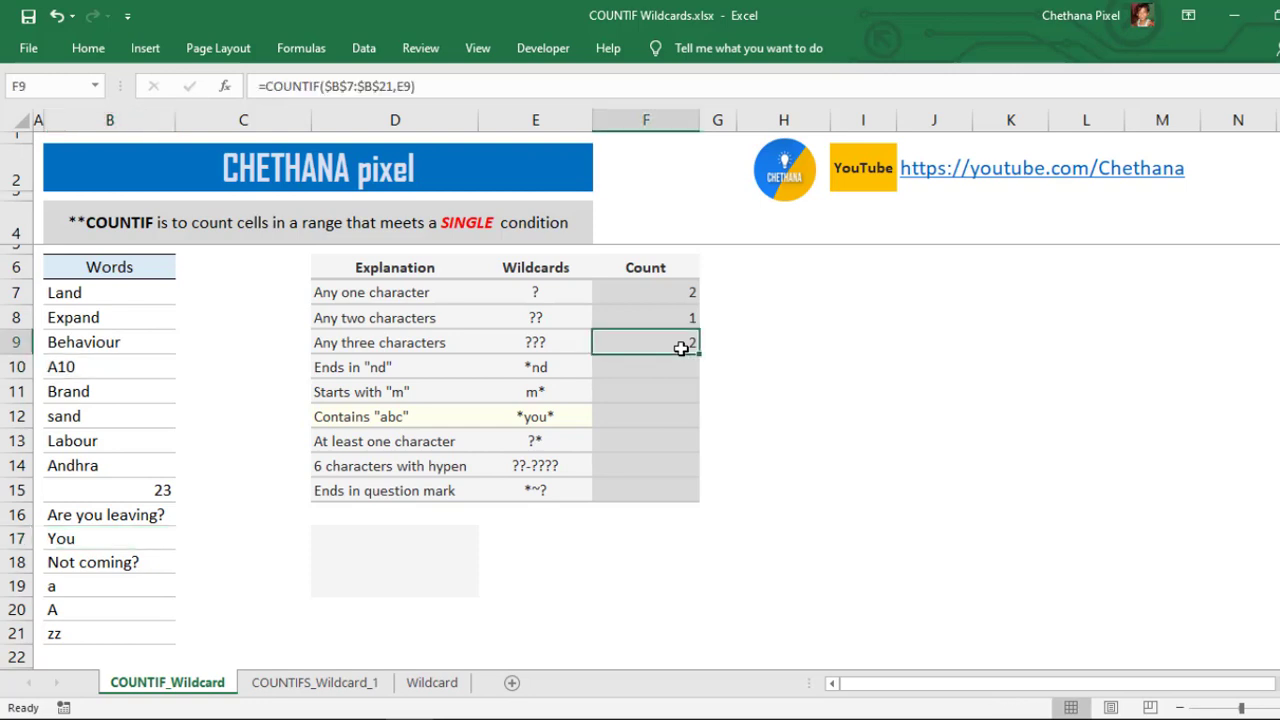
Step: Examine the *nd pattern in E10, looking at the asterisk and the ending letters separately
{"action": "left_click", "coordinate": [664, 364]}
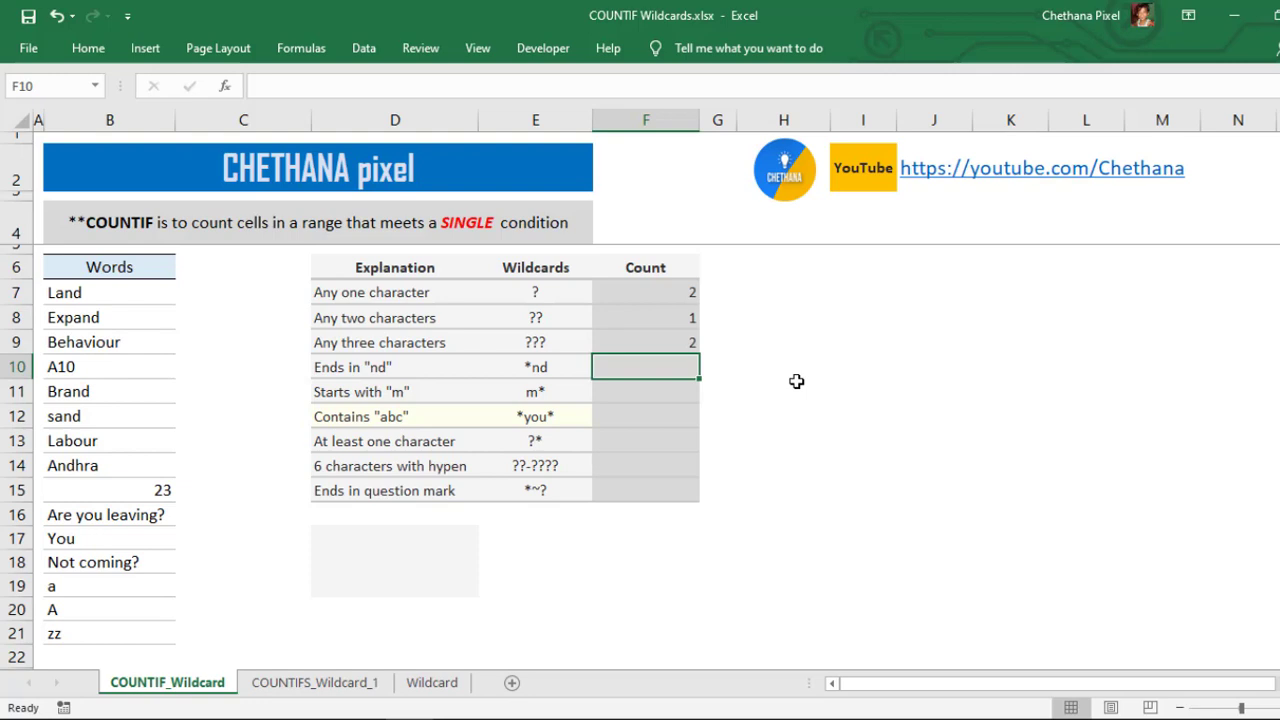
{"action": "double_click", "coordinate": [533, 366]}
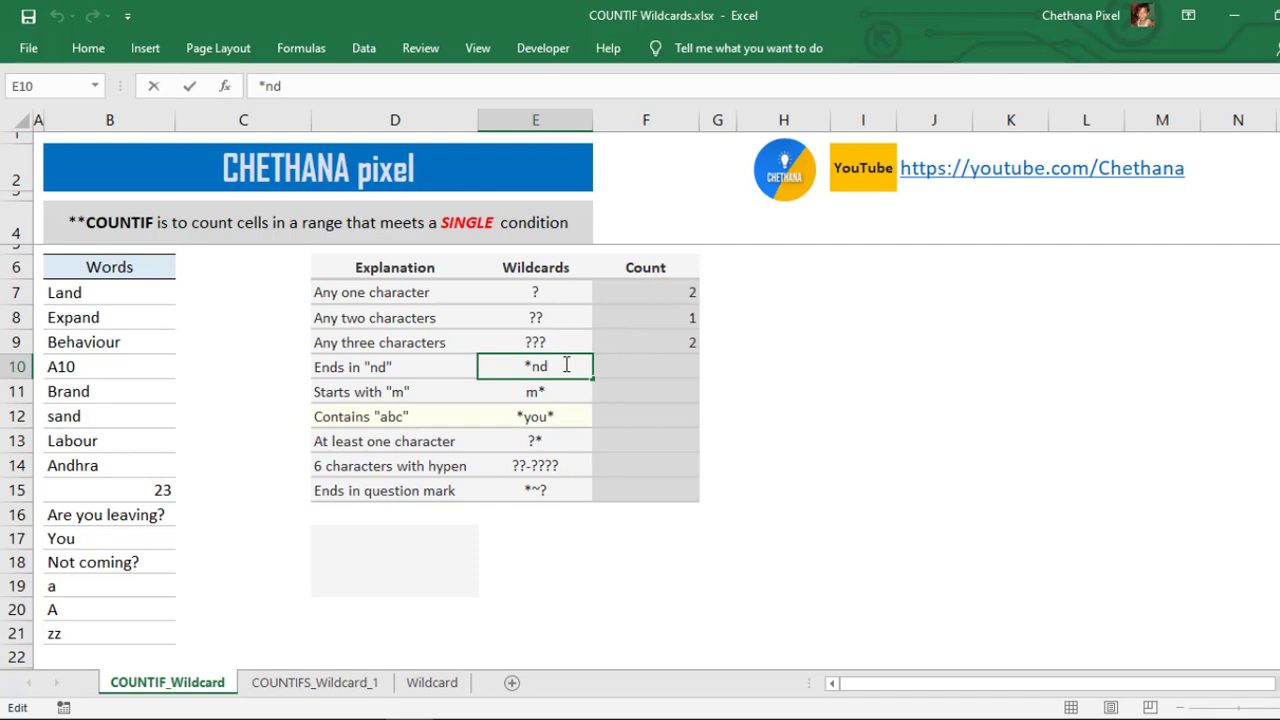
{"action": "left_click_drag", "start_coordinate": [549, 367], "coordinate": [534, 367]}
{"action": "left_click", "coordinate": [532, 366]}
{"action": "mouse_move", "coordinate": [533, 366]}
{"action": "left_mouse_down"}
{"action": "mouse_move", "coordinate": [515, 366]}
{"action": "mouse_move", "coordinate": [536, 366]}
{"action": "left_mouse_up"}
{"action": "left_click", "coordinate": [560, 366]}
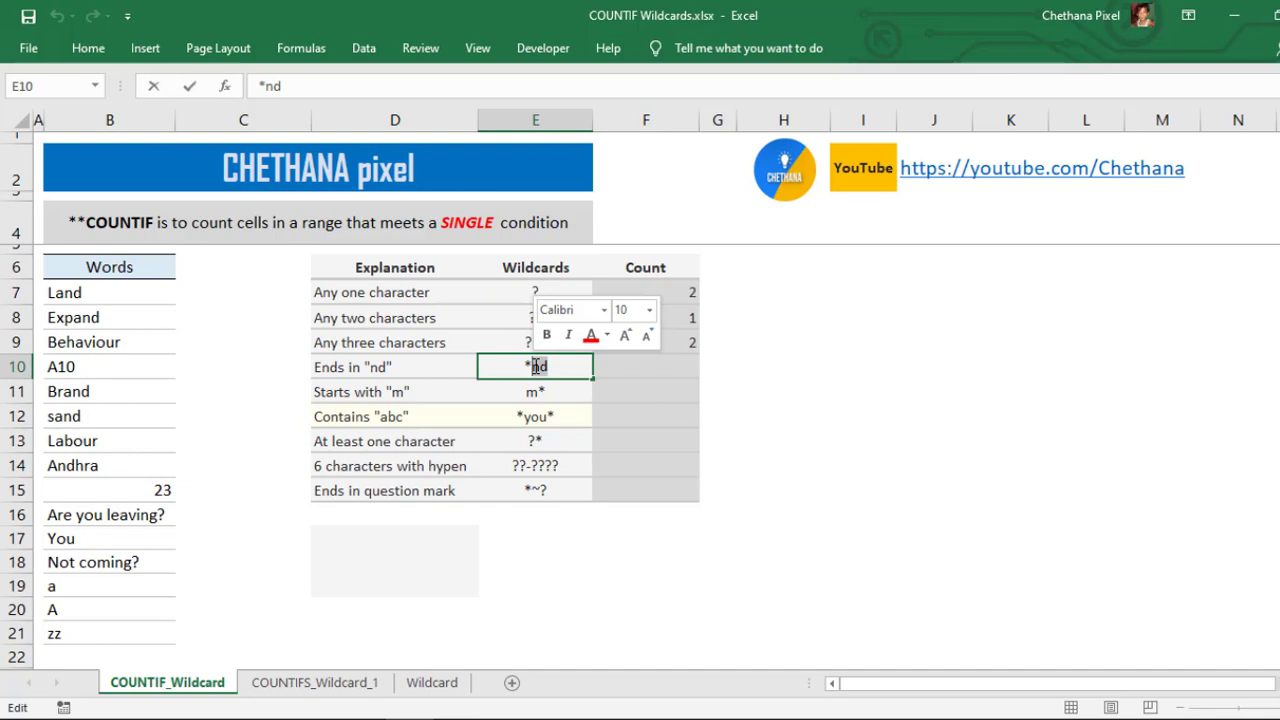
Step: Copy the COUNTIF formula from F9 into F10 to count the words ending in "nd"
{"action": "left_click", "coordinate": [633, 363]}
{"action": "key", "text": "Up"}
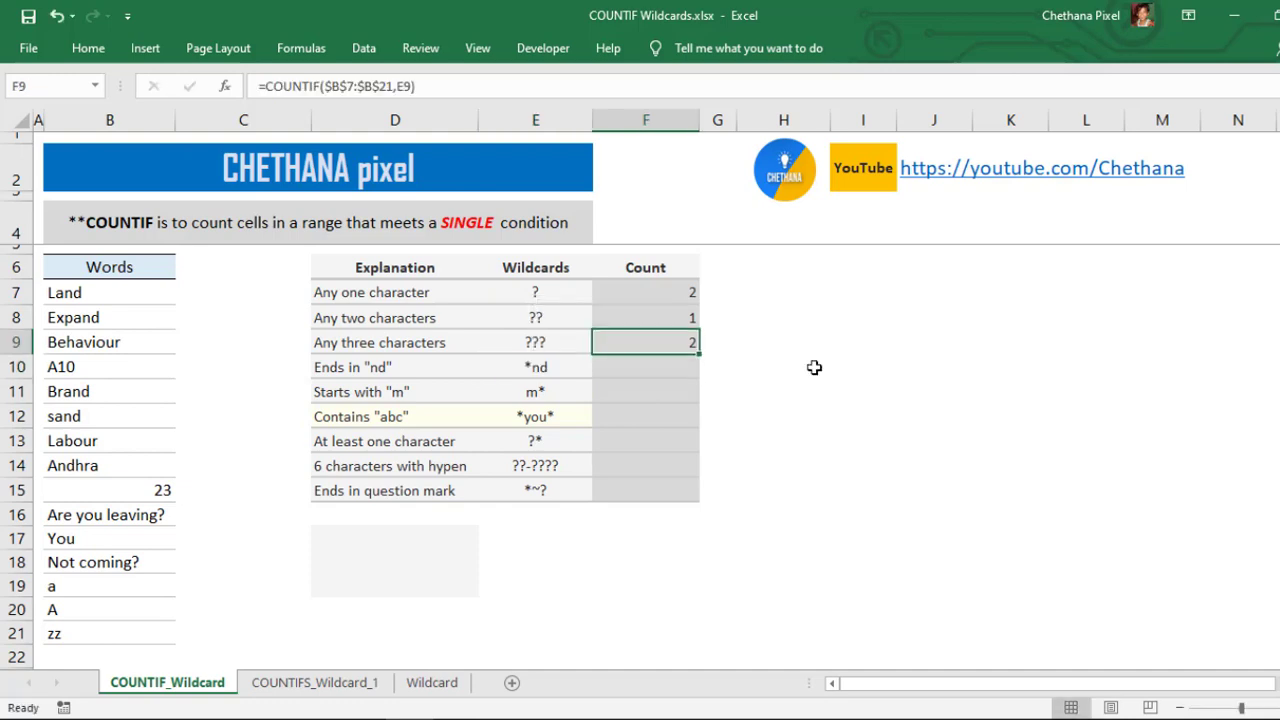
{"action": "key", "text": "ctrl+c"}
{"action": "key", "text": "Down"}
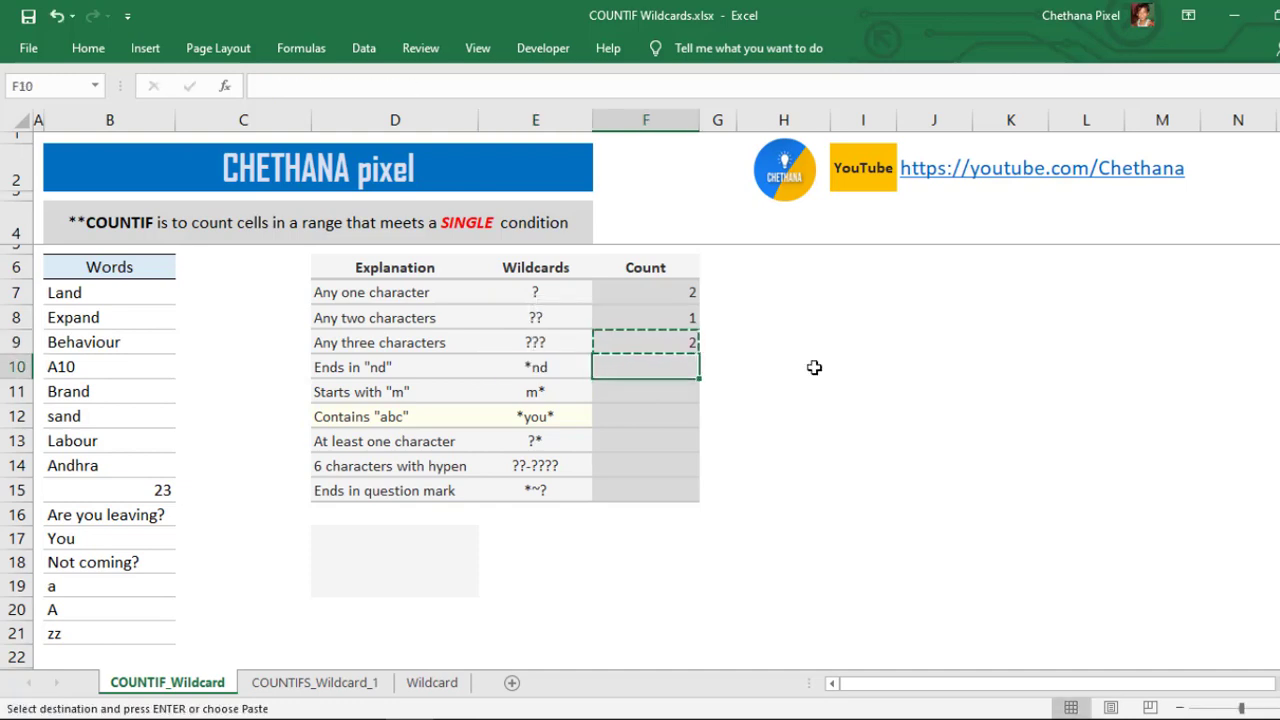
{"action": "key", "text": "ctrl+v"}
{"action": "key", "text": "Escape"}
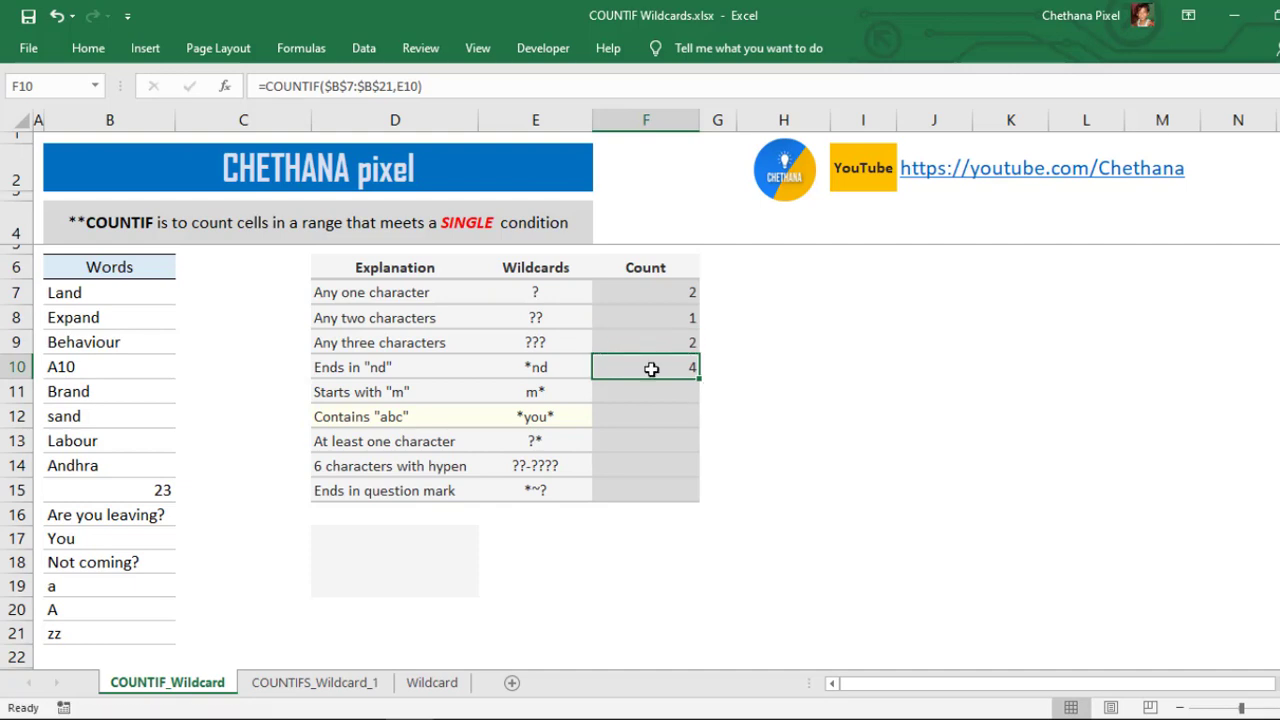
Step: Inspect the references in the F10 formula and check its count against the words in B7, B8, B11 and B12
{"action": "double_click", "coordinate": [651, 369]}
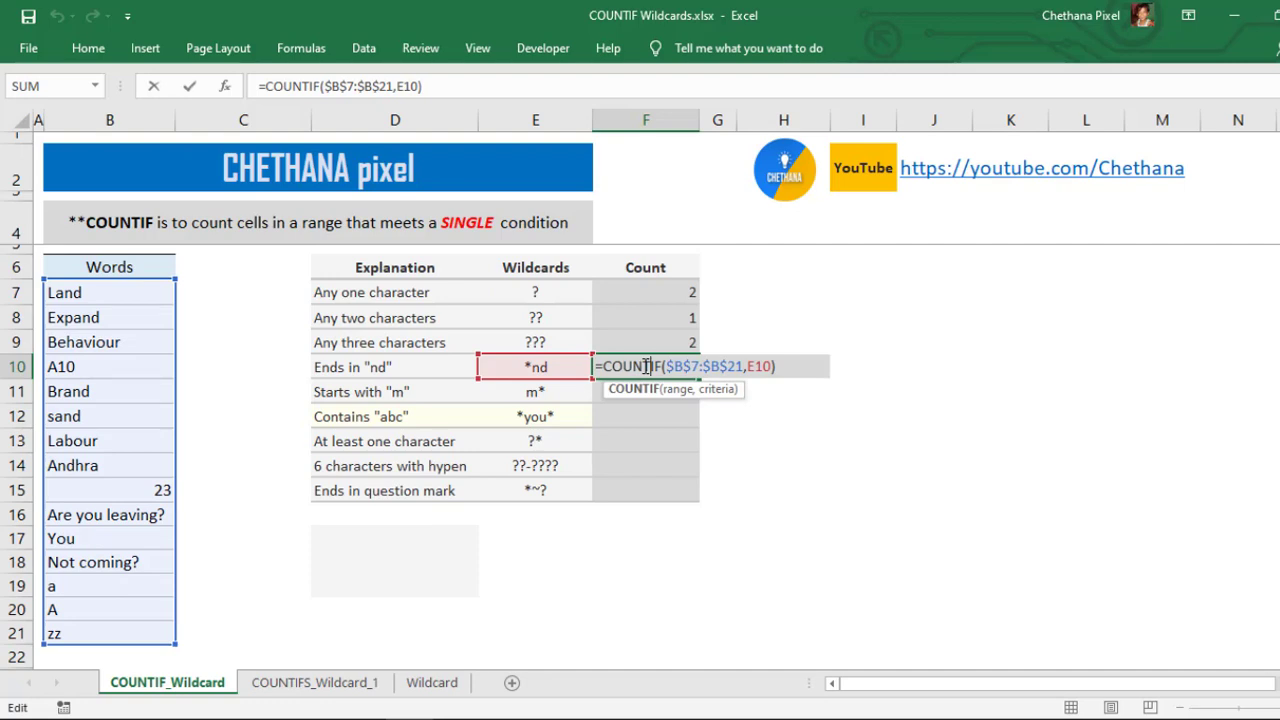
{"action": "key", "text": "Escape"}
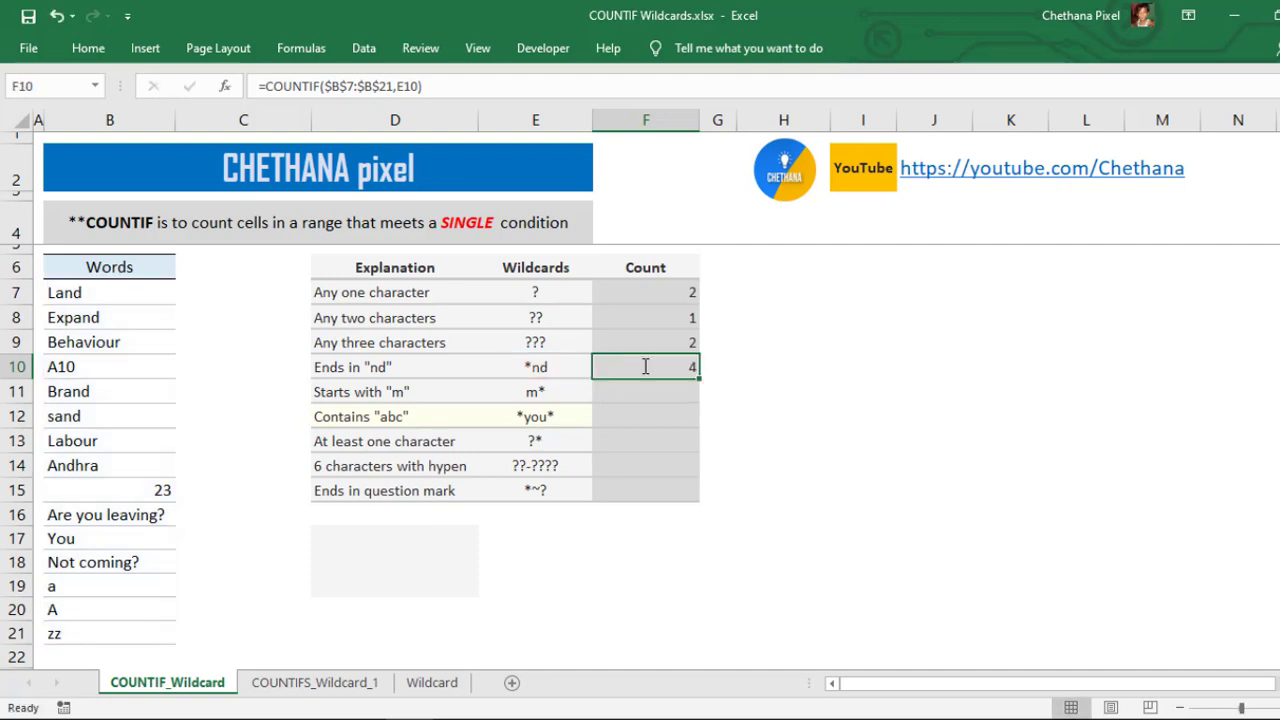
{"action": "left_click", "coordinate": [115, 293]}
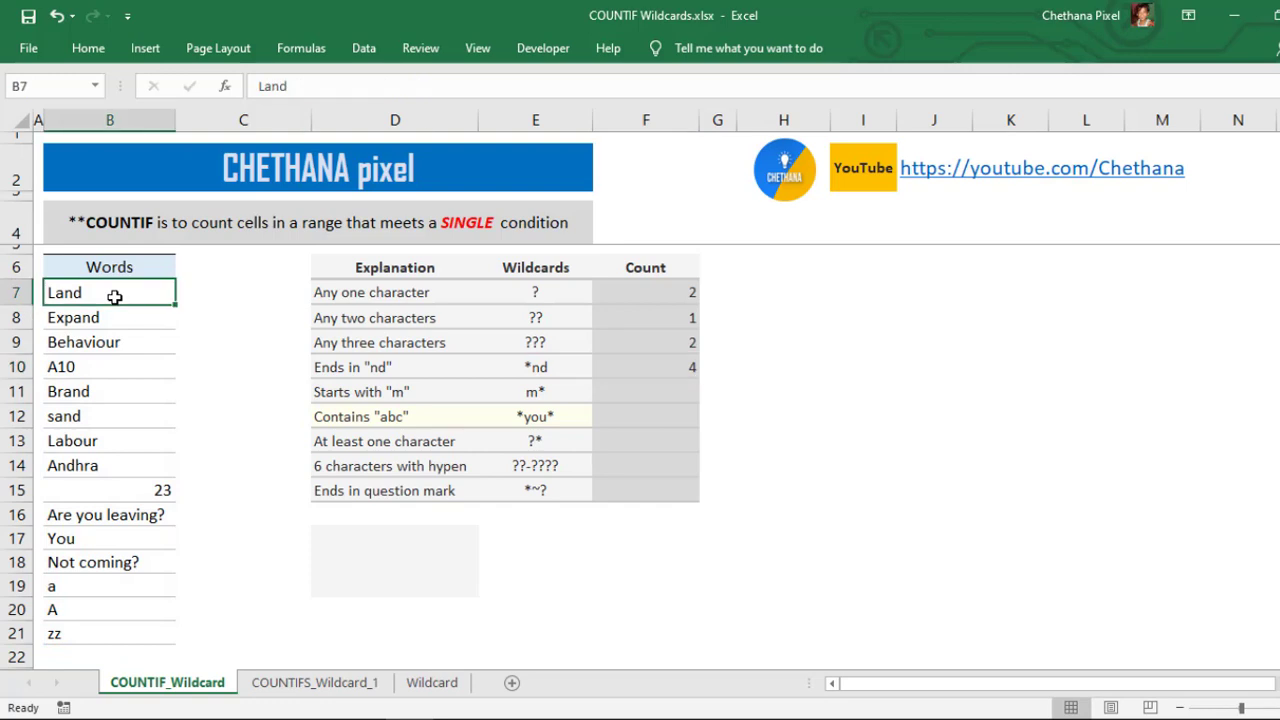
{"action": "left_click", "coordinate": [113, 316]}
{"action": "left_click", "coordinate": [106, 391]}
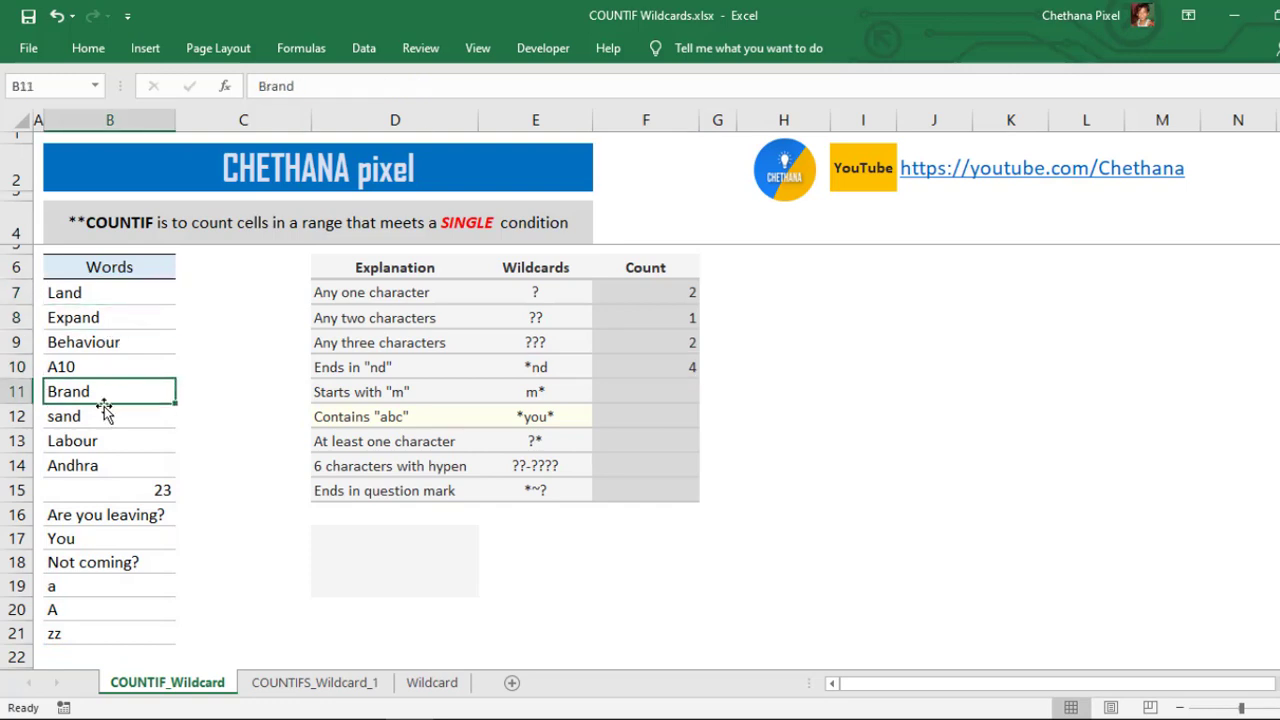
{"action": "left_click", "coordinate": [104, 415]}
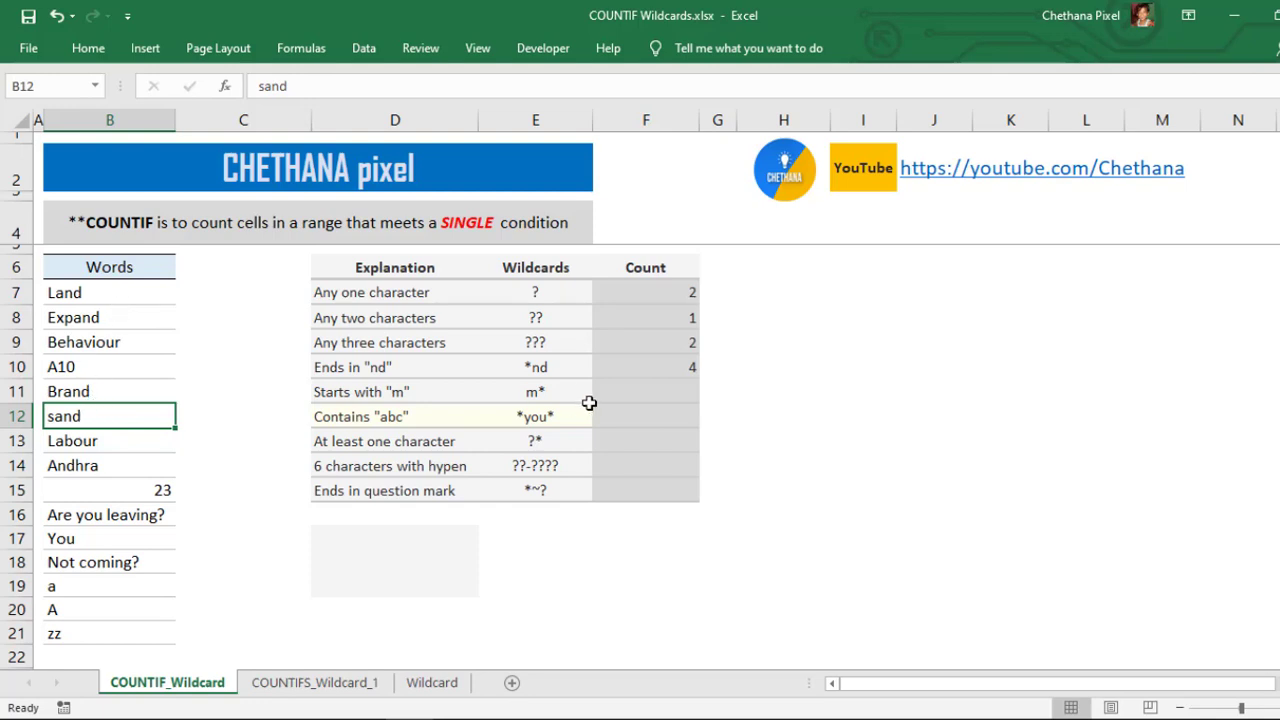
Step: Copy the COUNTIF formula from F10 into F11 and check it against the word list for words starting with "m"
{"action": "left_click", "coordinate": [672, 371]}
{"action": "key", "text": "ctrl+c"}
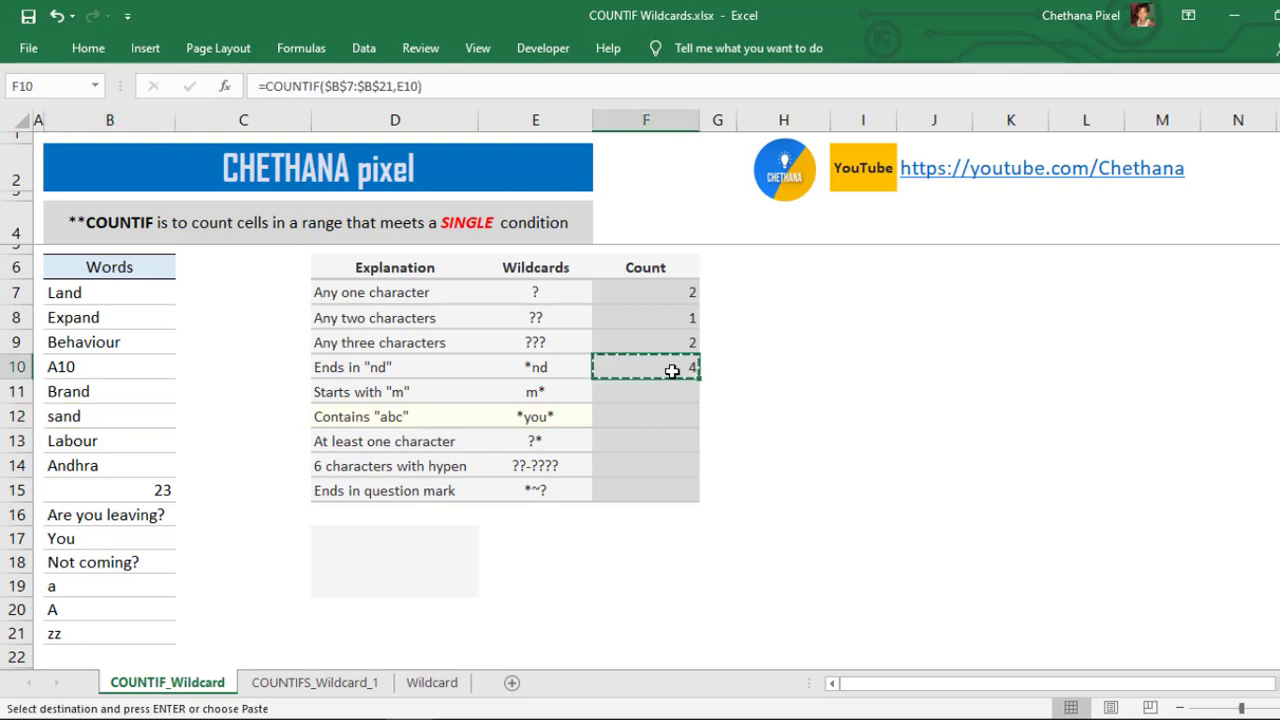
{"action": "key", "text": "Down"}
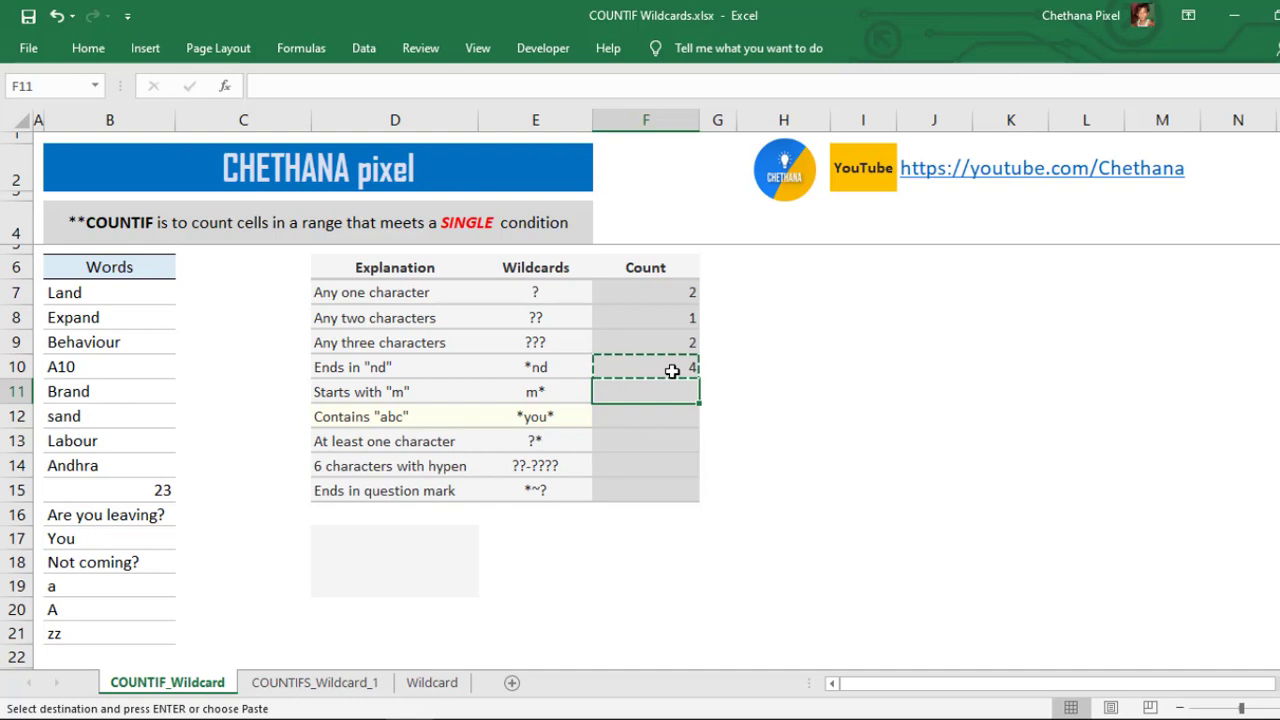
{"action": "key", "text": "ctrl+v"}
{"action": "double_click", "coordinate": [665, 392]}
{"action": "key", "text": "Escape"}
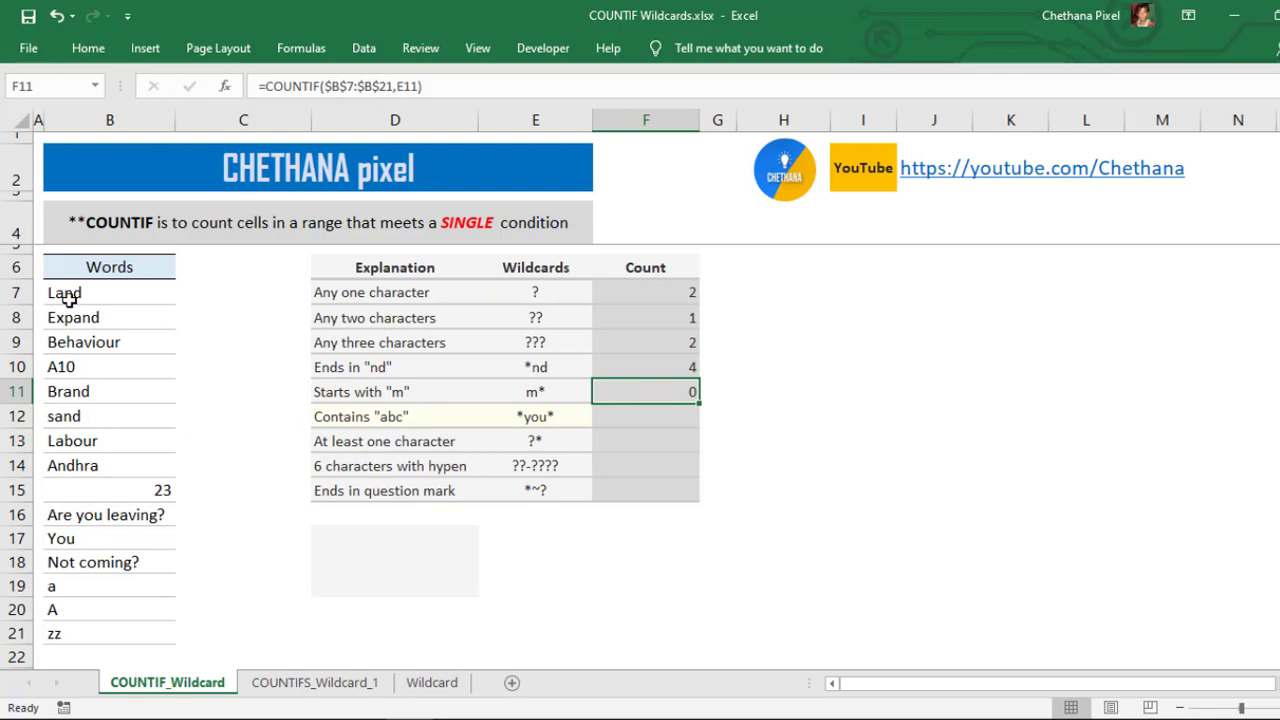
{"action": "left_click_drag", "start_coordinate": [67, 298], "coordinate": [74, 626]}
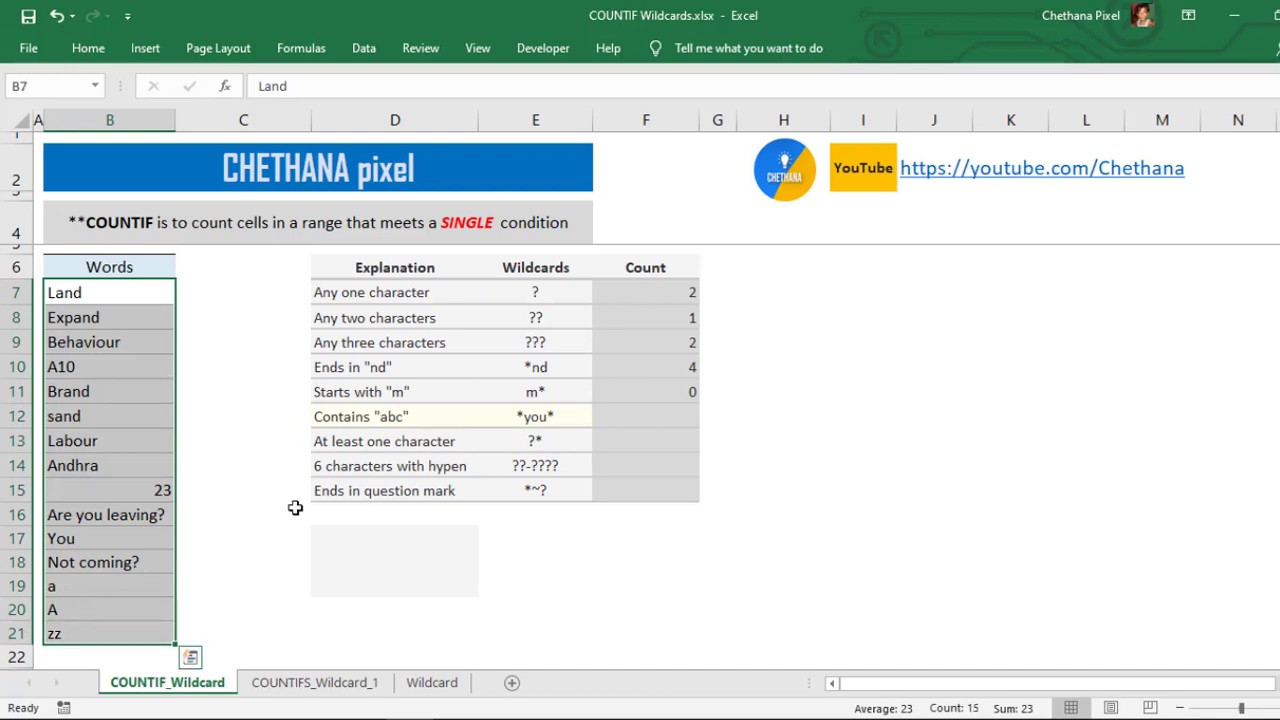
{"action": "left_click", "coordinate": [640, 390]}
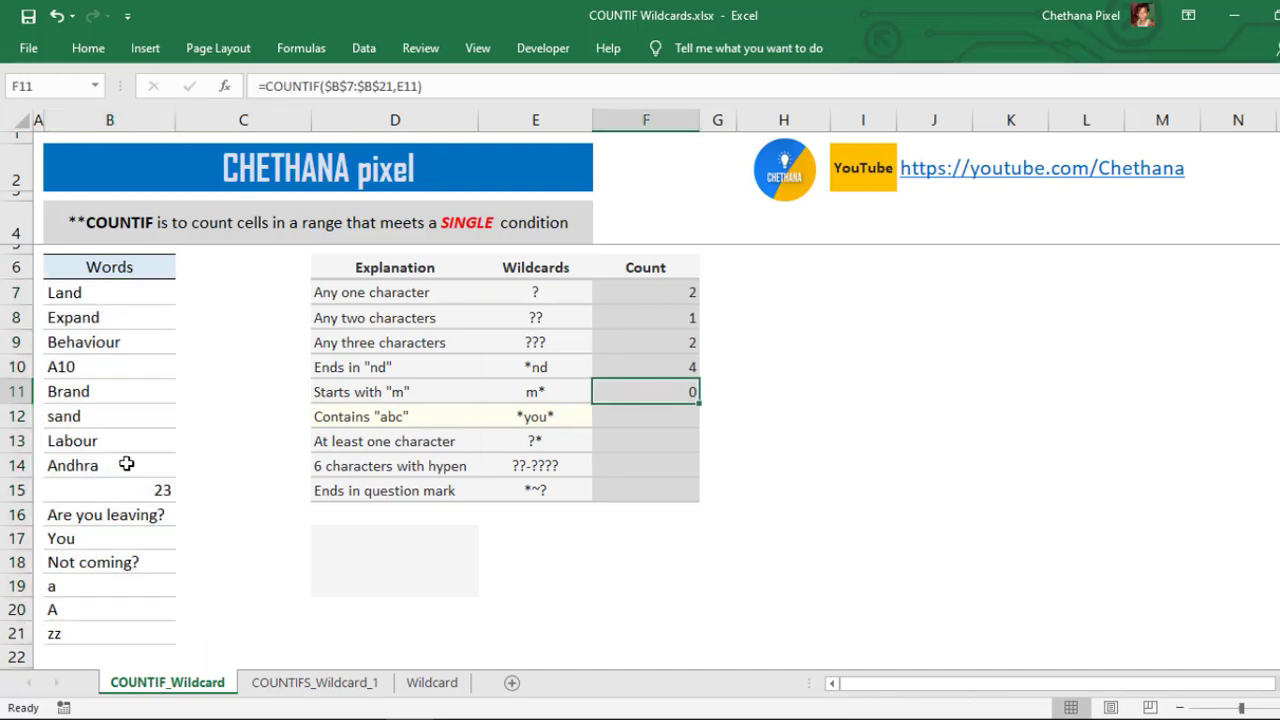
Step: Replace the entry in B19 with "man" and compare it with the m* count in F11
{"action": "left_click", "coordinate": [77, 586]}
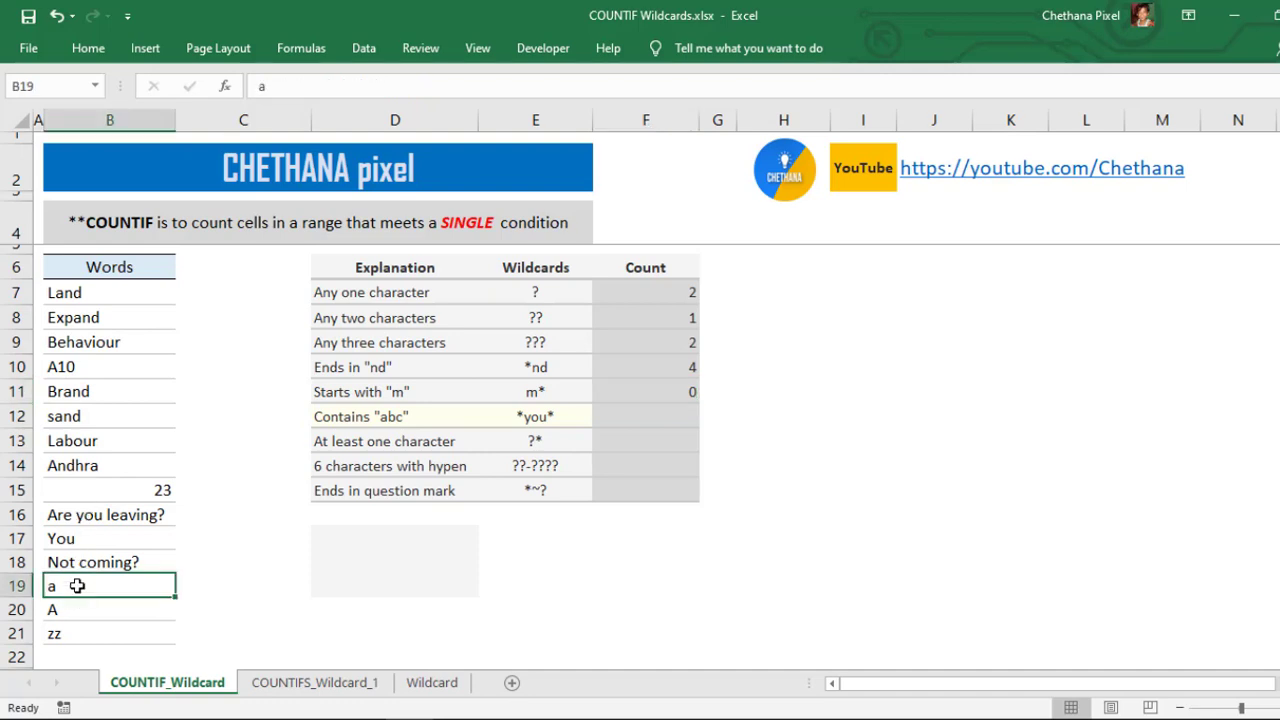
{"action": "type", "text": "man"}
{"action": "key", "text": "Return"}
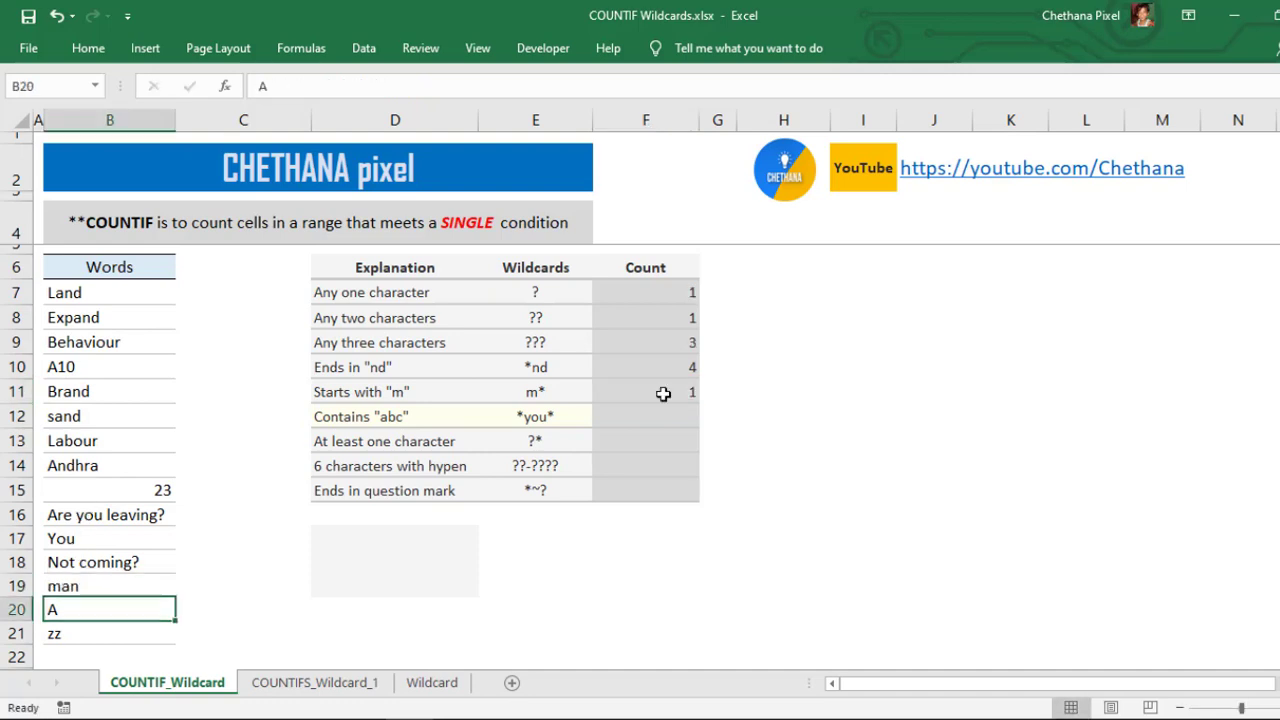
{"action": "left_click", "coordinate": [54, 586]}
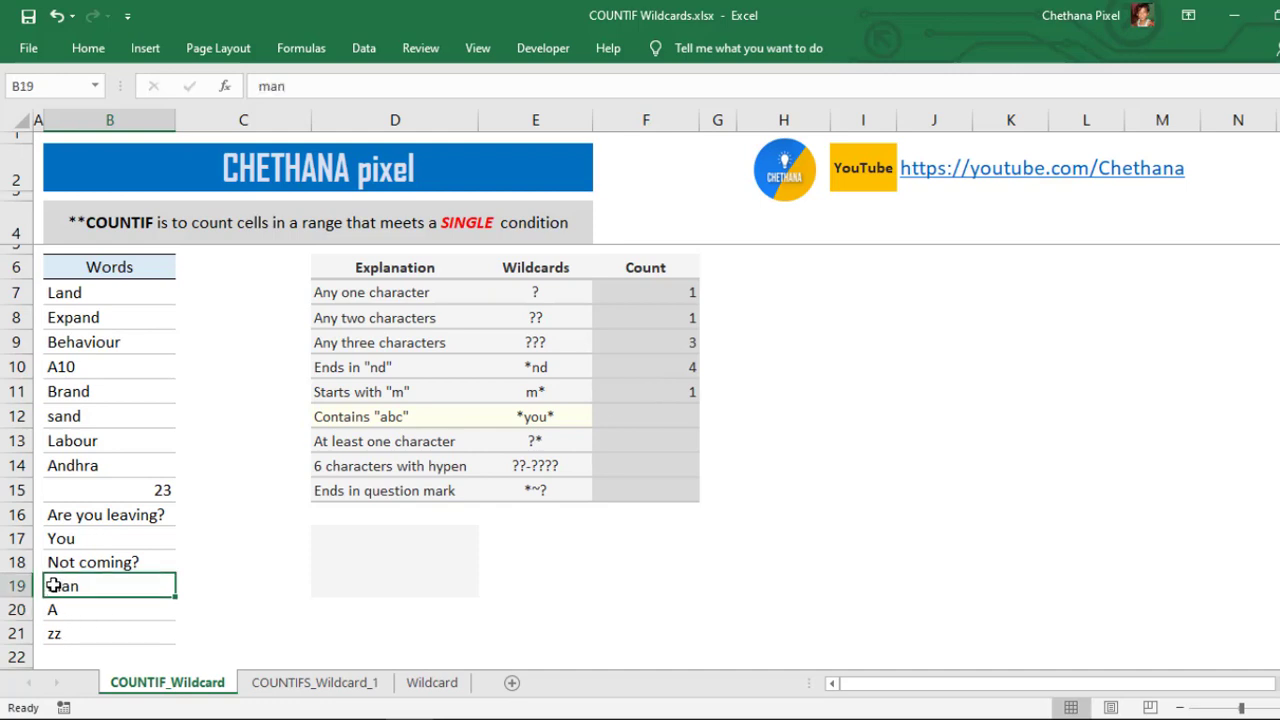
{"action": "left_click", "coordinate": [648, 388]}
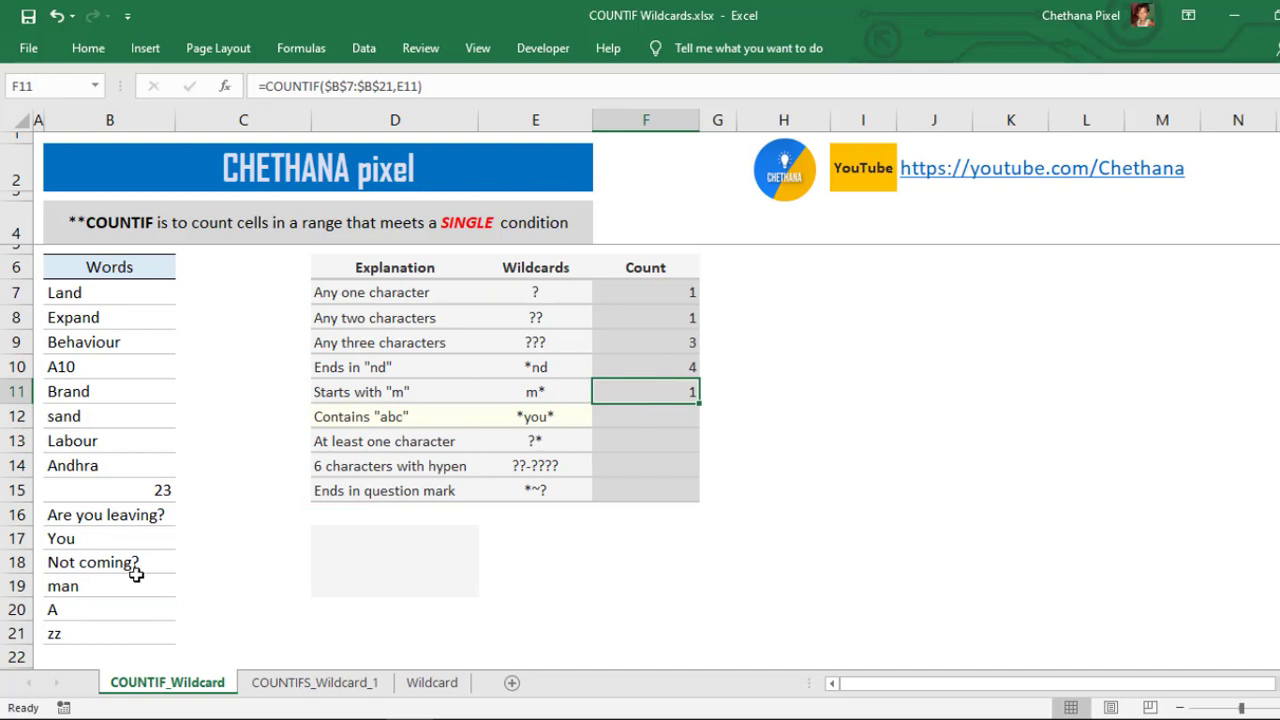
{"action": "left_click", "coordinate": [80, 588]}
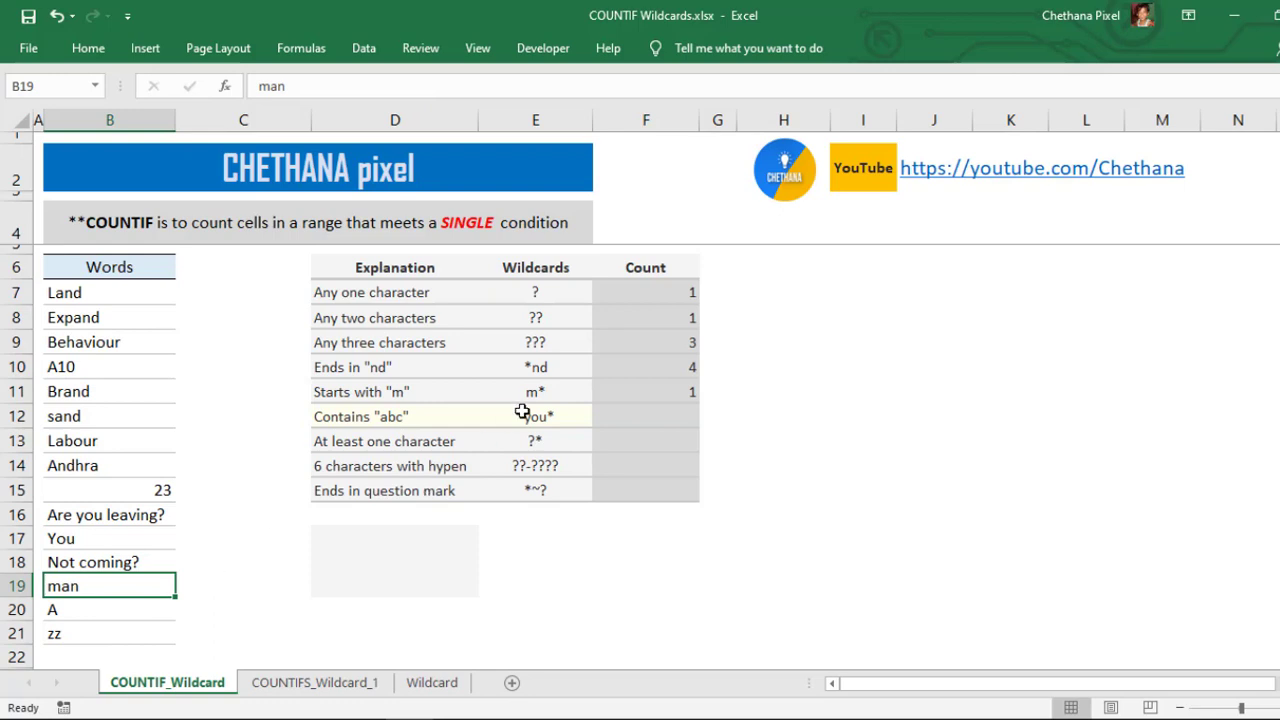
Step: Copy the COUNTIF formula from F11 into F12 to count the words containing "you"
{"action": "left_click", "coordinate": [658, 396]}
{"action": "key", "text": "ctrl+c"}
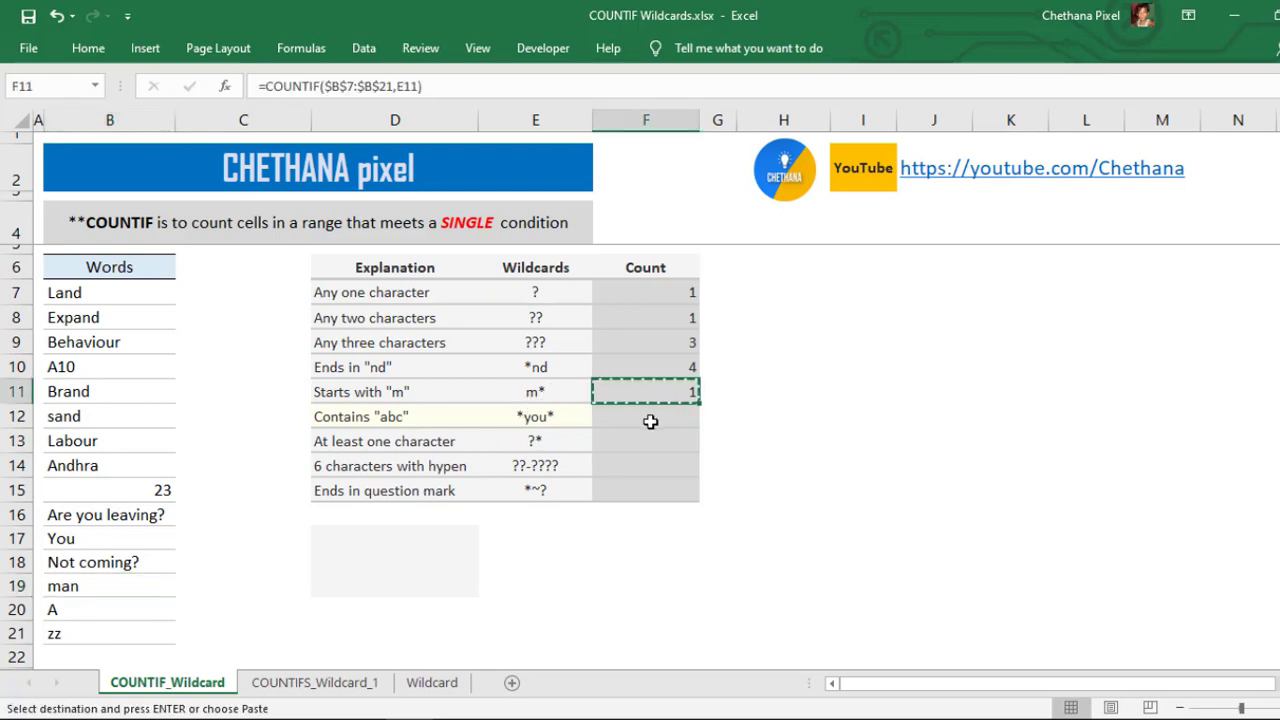
{"action": "left_click", "coordinate": [651, 420]}
{"action": "key", "text": "ctrl+v"}
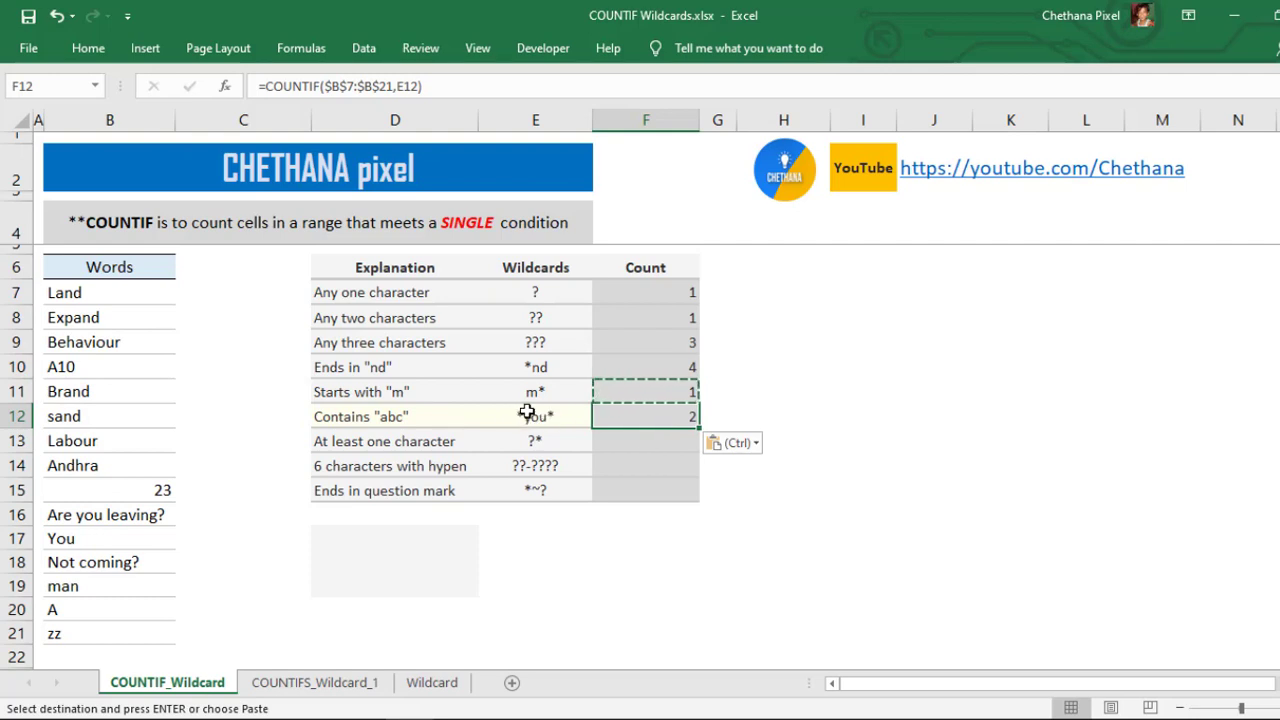
{"action": "key", "text": "Escape"}
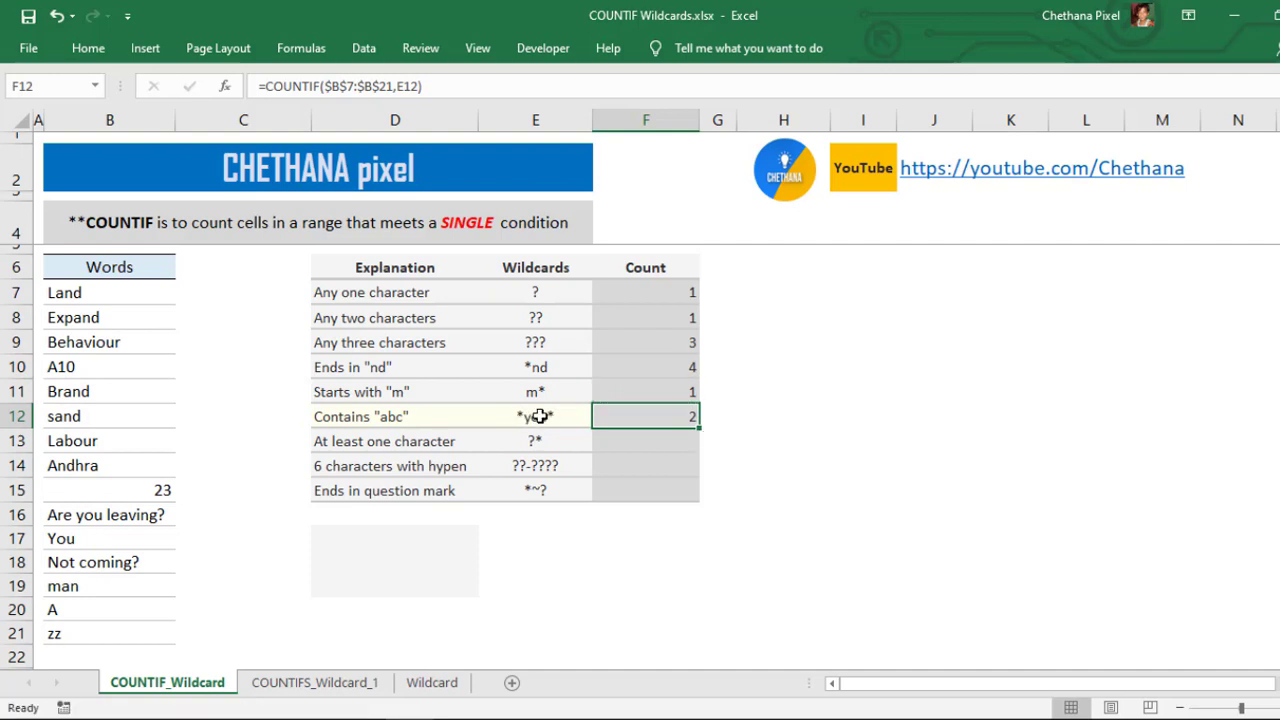
Step: Examine the *you* pattern in E12 and compare the F12 count with the entries in B16 and B17
{"action": "left_click", "coordinate": [545, 418]}
{"action": "double_click", "coordinate": [546, 418]}
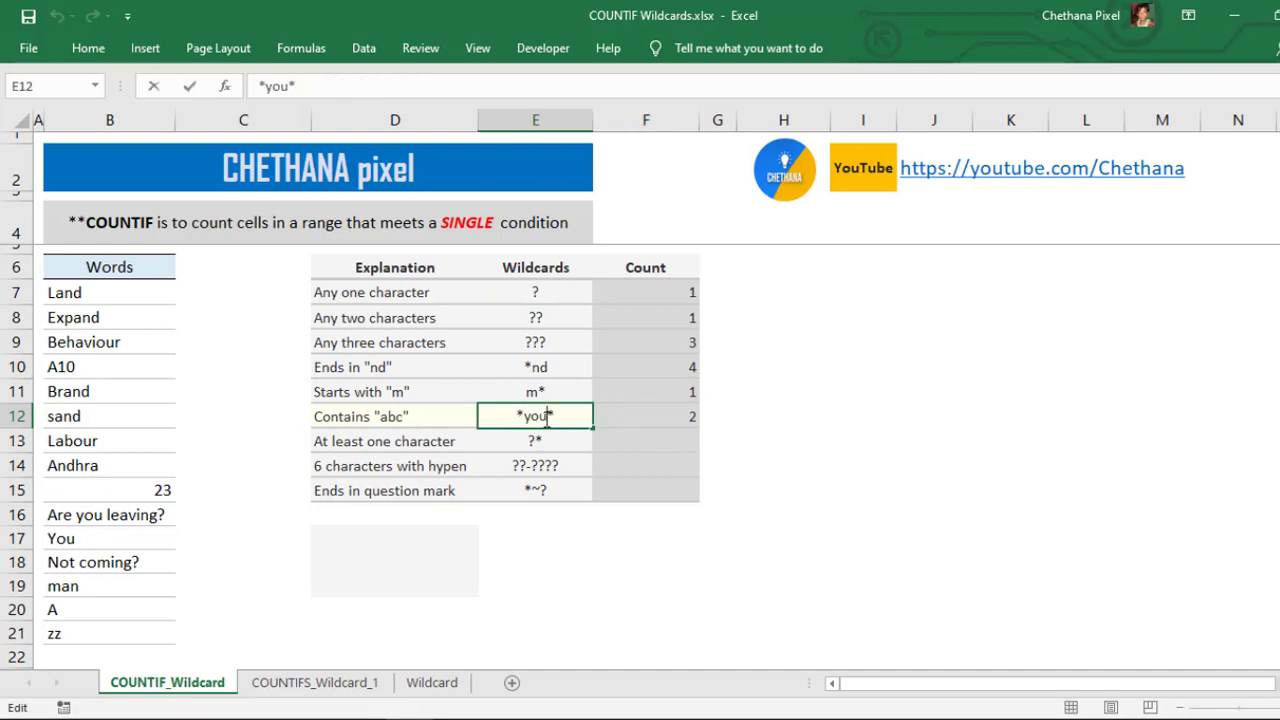
{"action": "left_click_drag", "start_coordinate": [547, 418], "coordinate": [528, 420]}
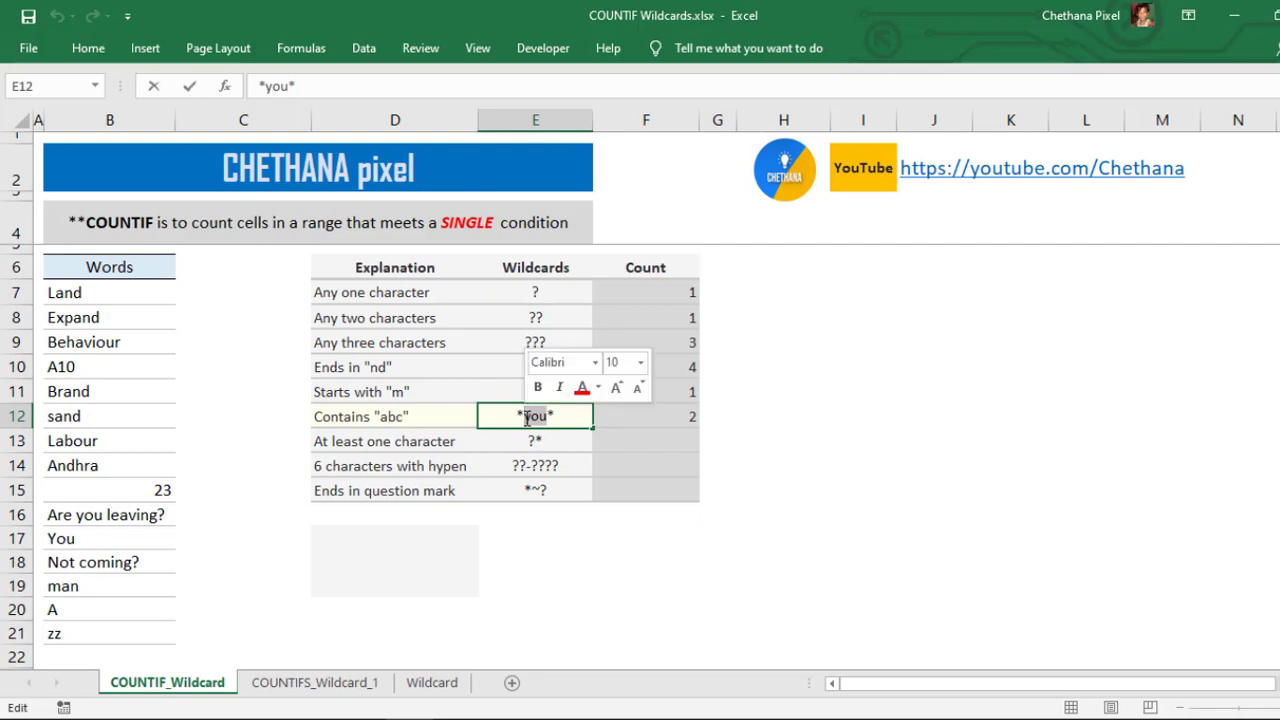
{"action": "left_click", "coordinate": [646, 420]}
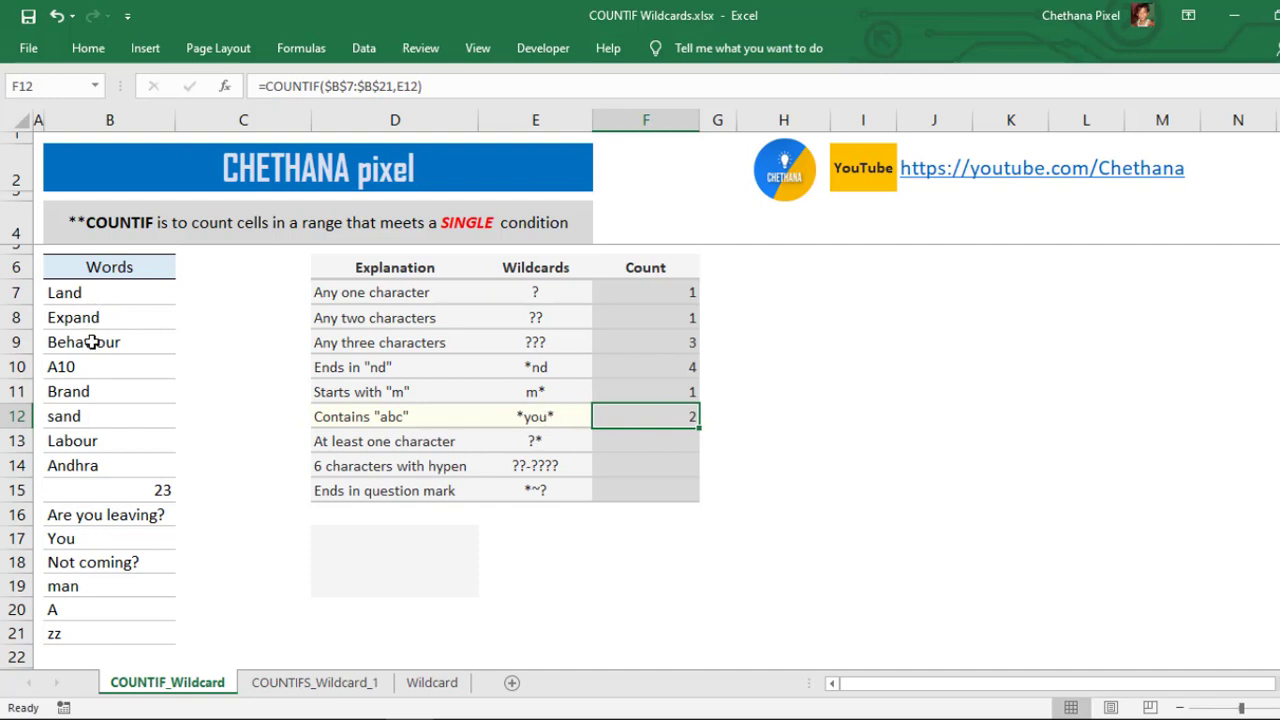
{"action": "left_click", "coordinate": [93, 514]}
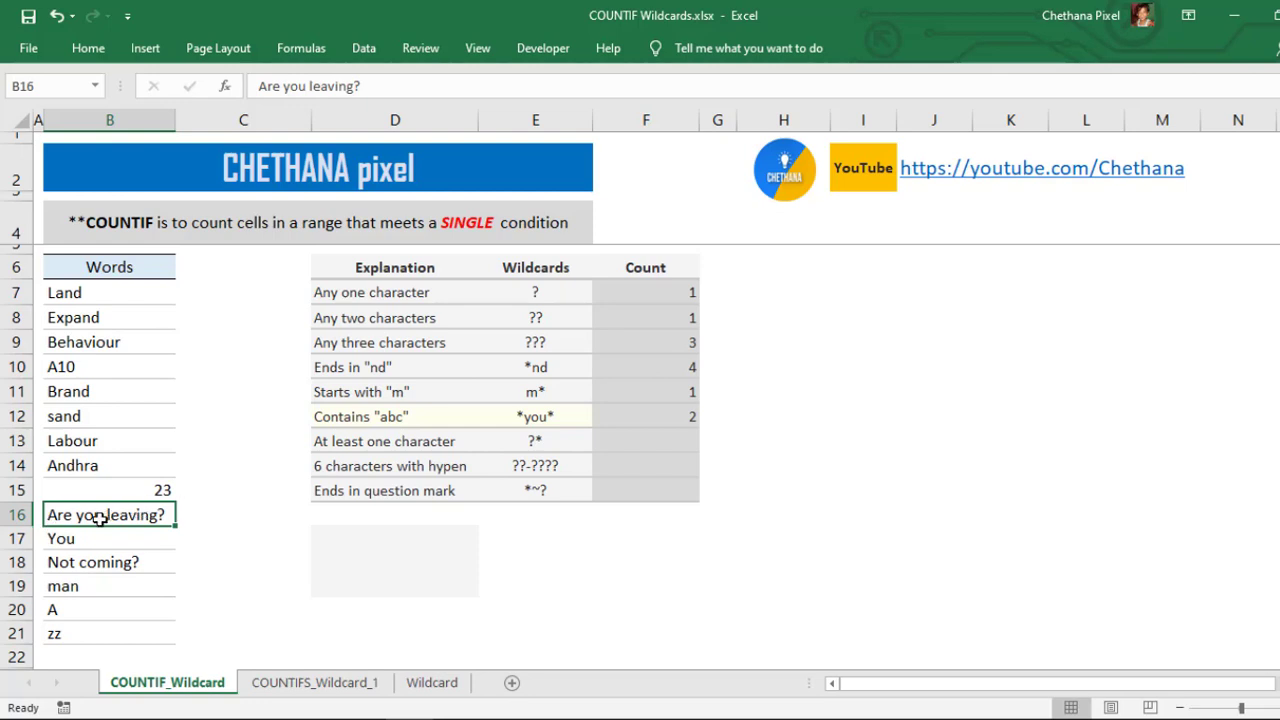
{"action": "double_click", "coordinate": [100, 518]}
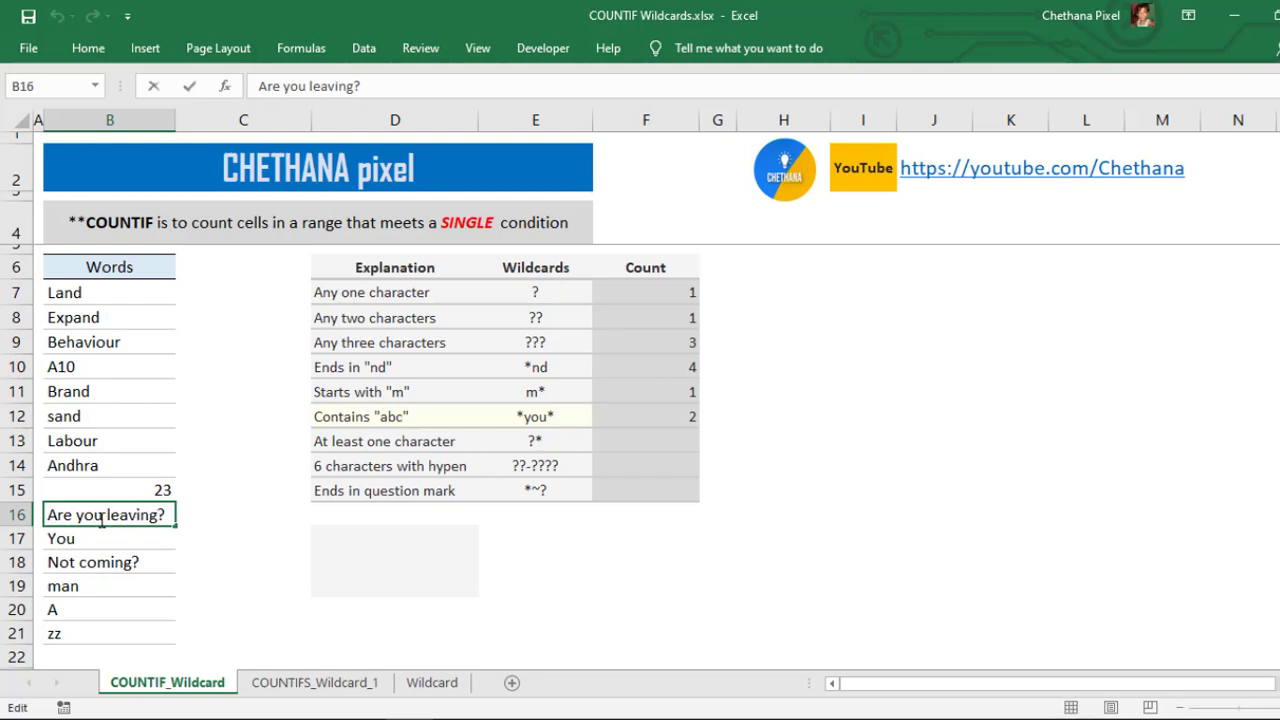
{"action": "double_click", "coordinate": [101, 516]}
{"action": "left_click", "coordinate": [86, 538]}
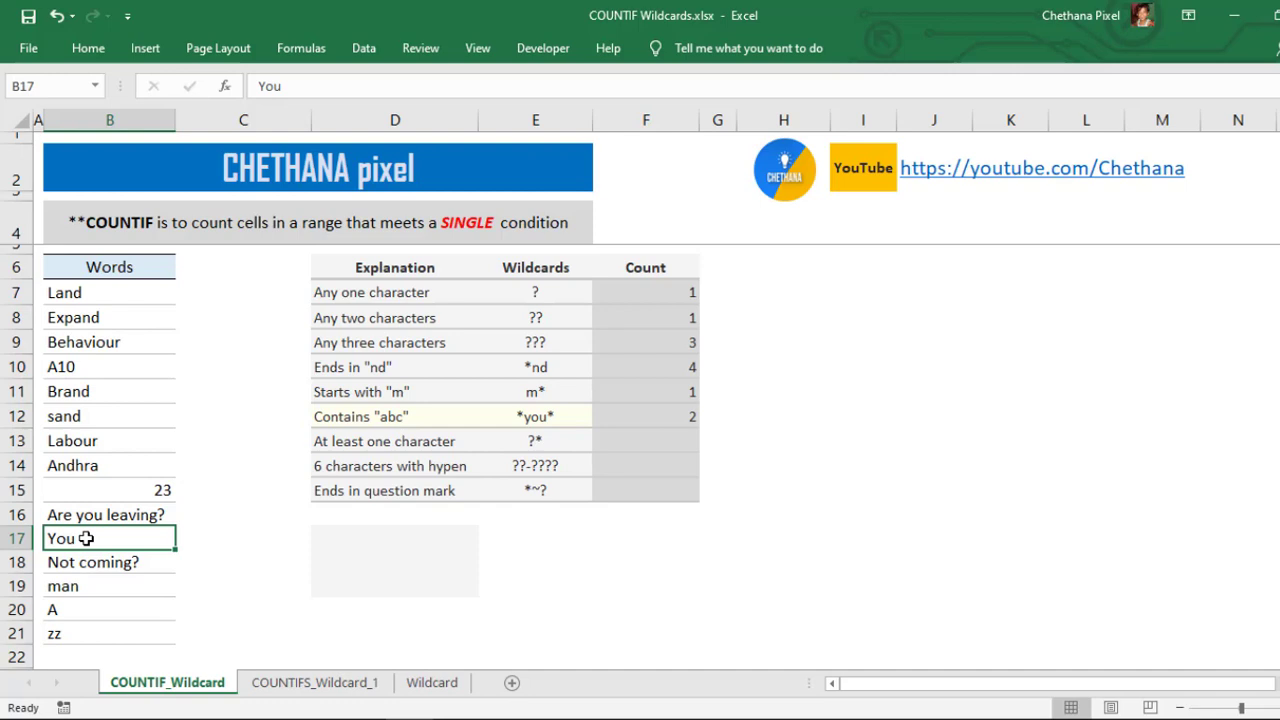
{"action": "double_click", "coordinate": [86, 538]}
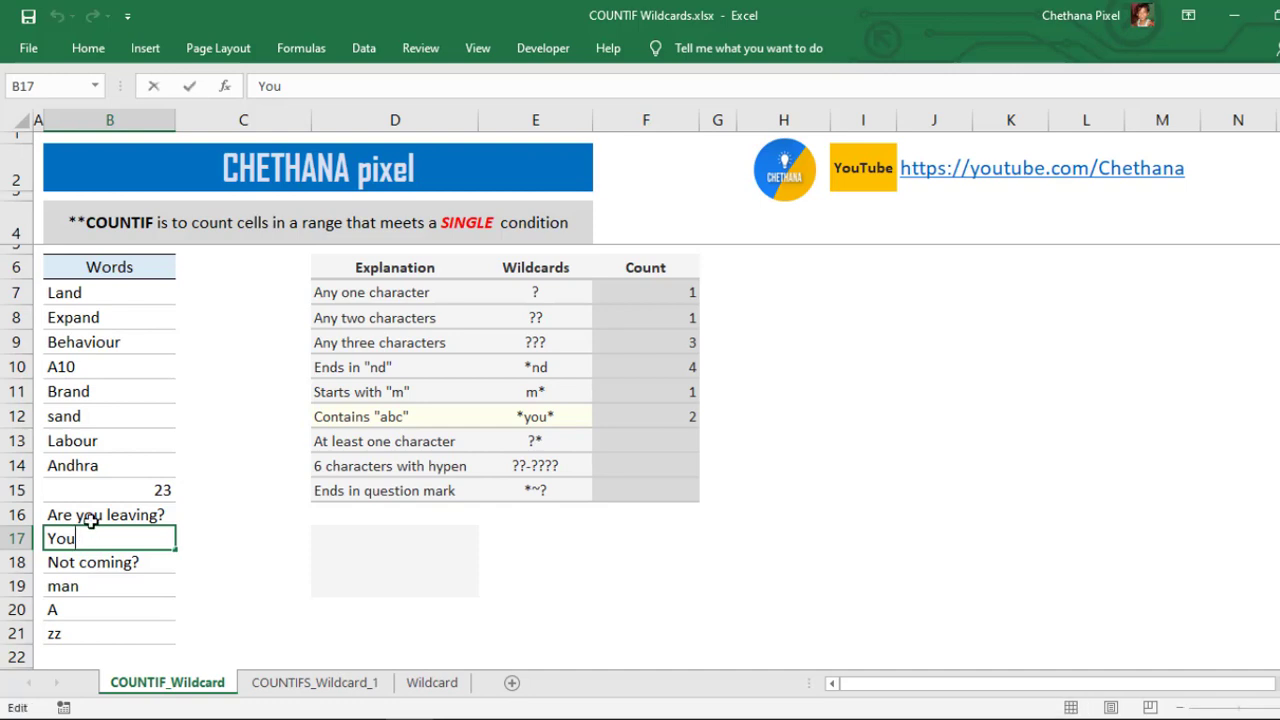
{"action": "key", "text": "Escape"}
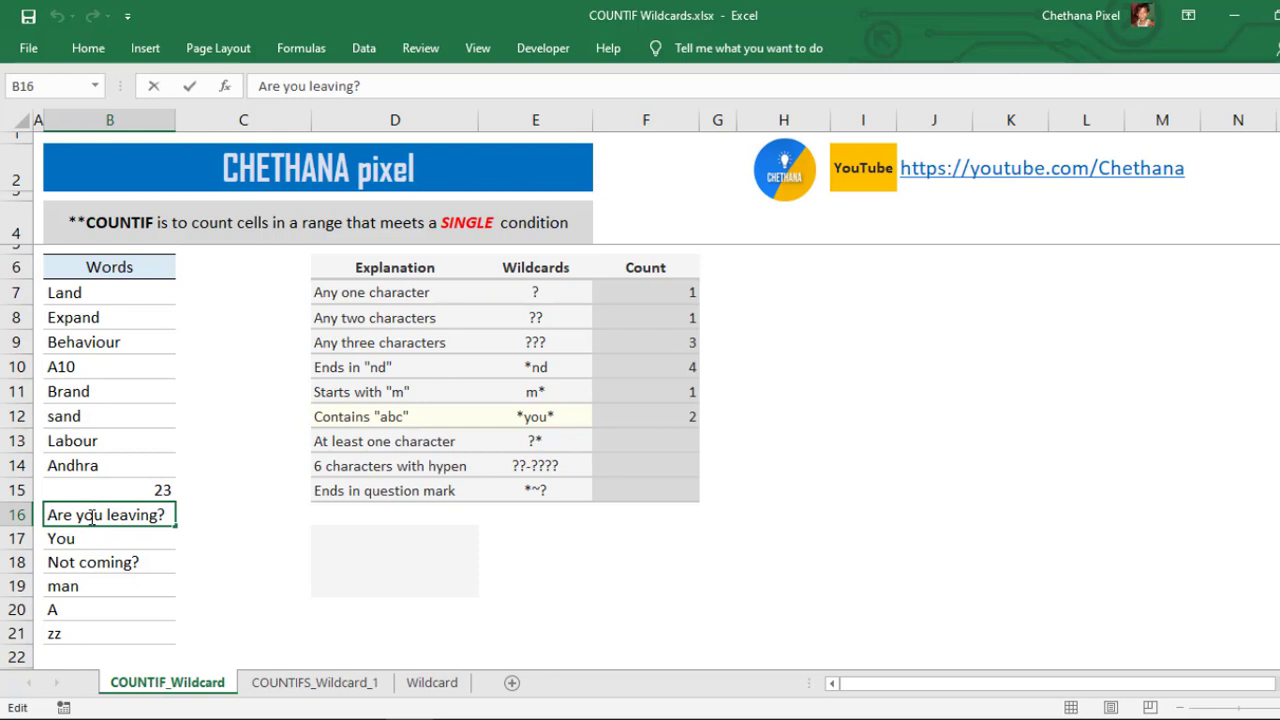
{"action": "double_click", "coordinate": [92, 516]}
{"action": "key", "text": "Escape"}
{"action": "double_click", "coordinate": [66, 538]}
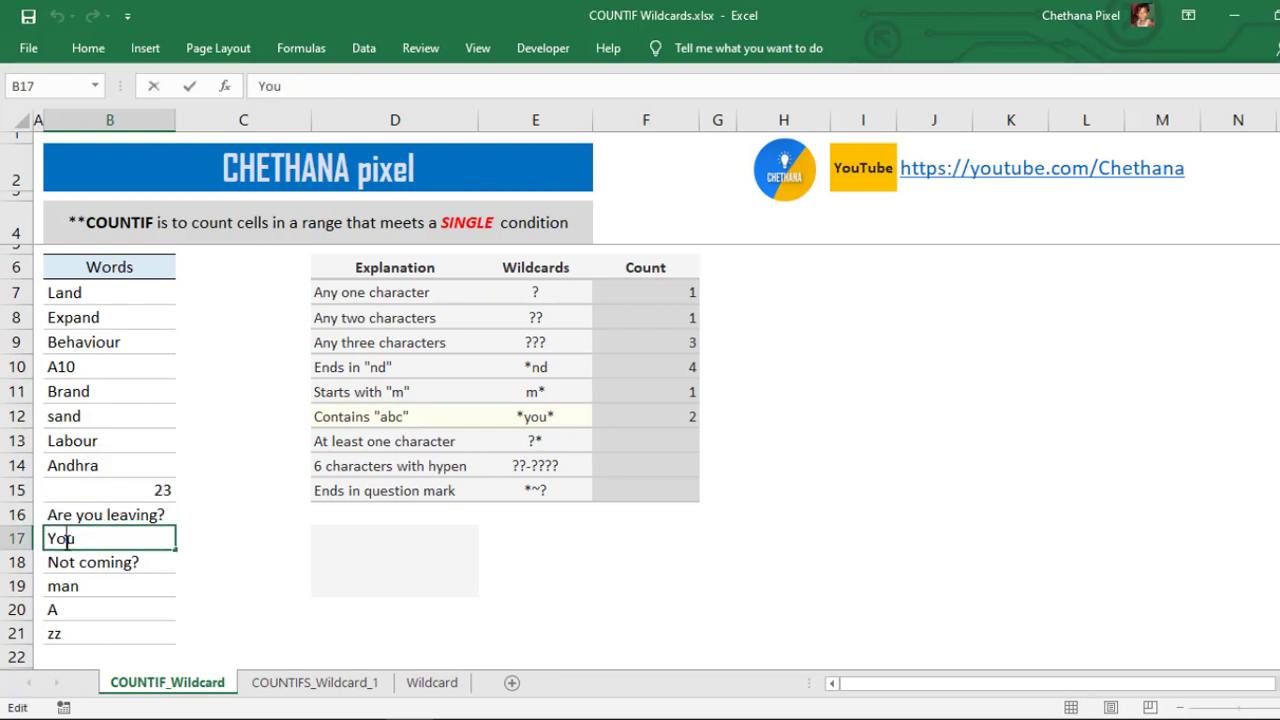
{"action": "key", "text": "Escape"}
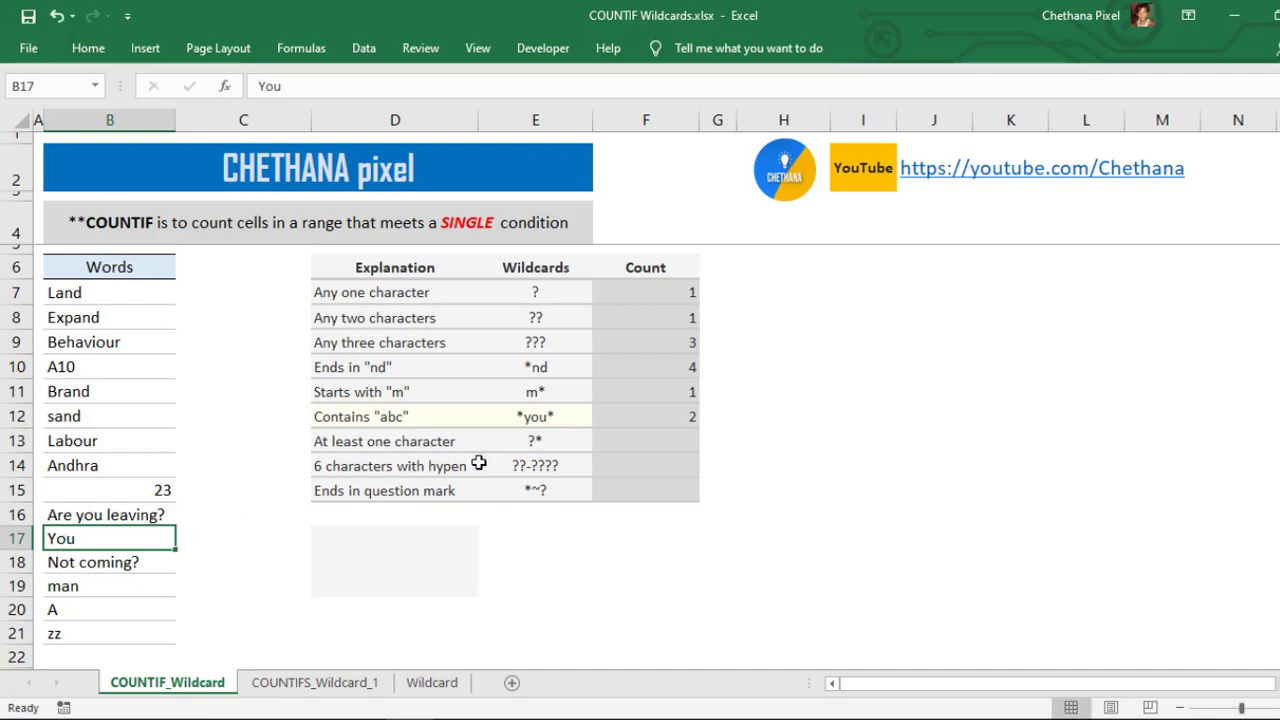
Step: Copy the COUNTIF formula from F12 into F13 and check its references and count against the word list and the number in B15
{"action": "left_click", "coordinate": [648, 418]}
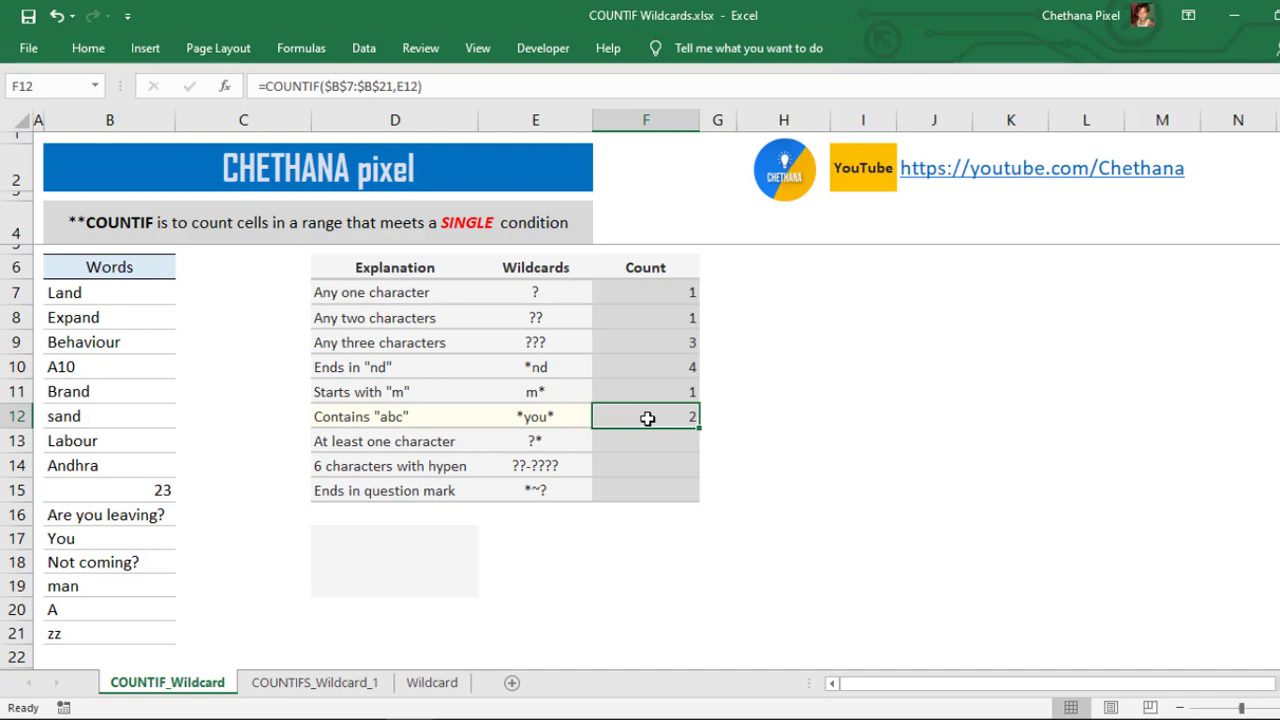
{"action": "key", "text": "ctrl+c"}
{"action": "left_click", "coordinate": [658, 441]}
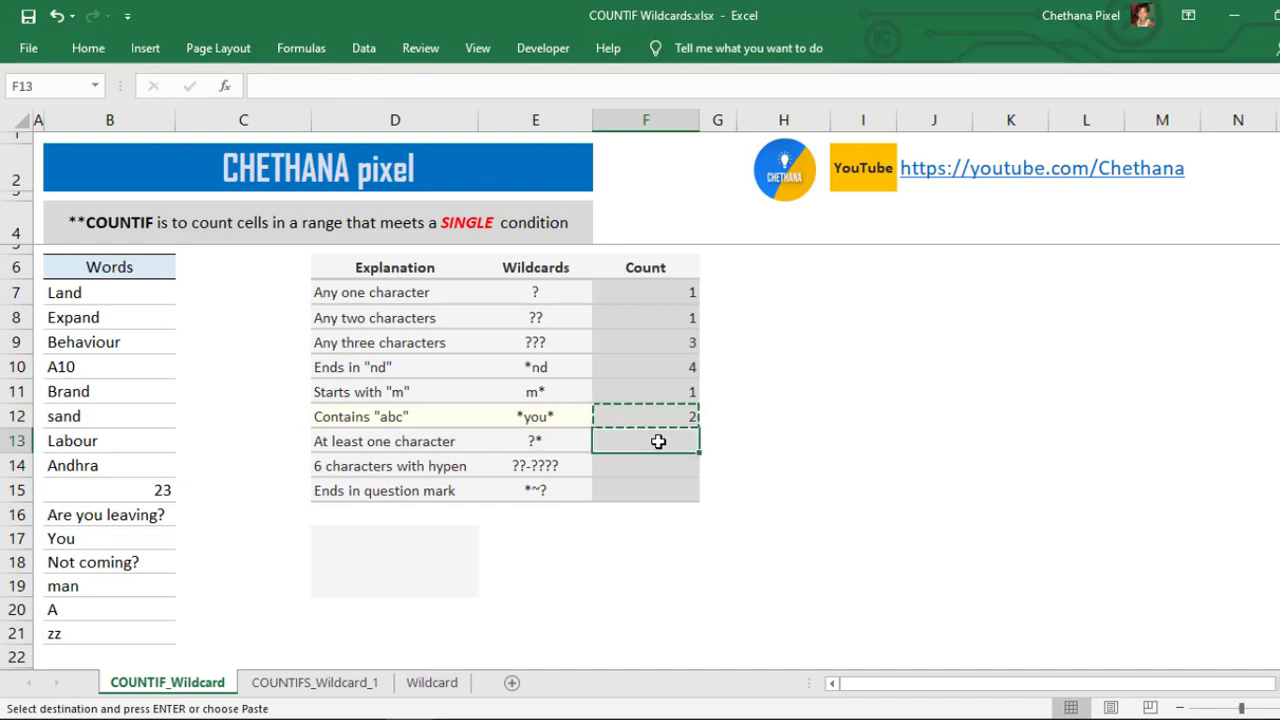
{"action": "key", "text": "ctrl+v"}
{"action": "double_click", "coordinate": [658, 441]}
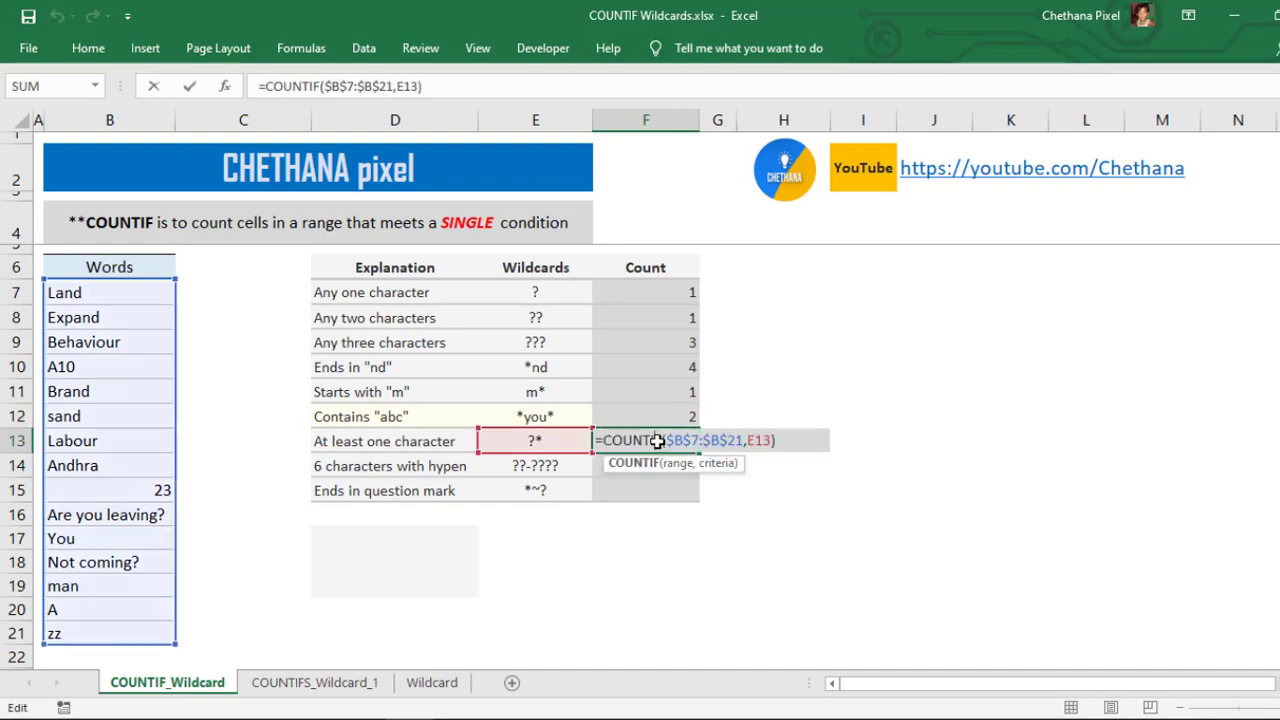
{"action": "key", "text": "Escape"}
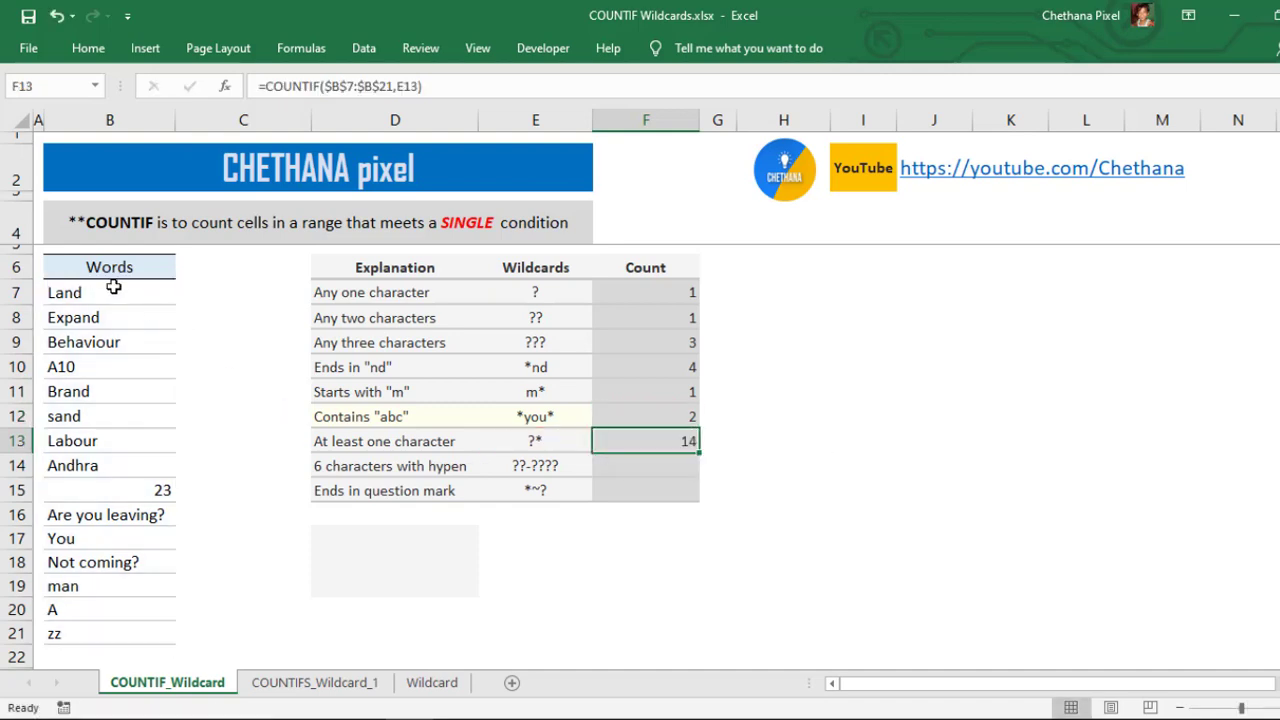
{"action": "left_click_drag", "start_coordinate": [113, 289], "coordinate": [188, 656]}
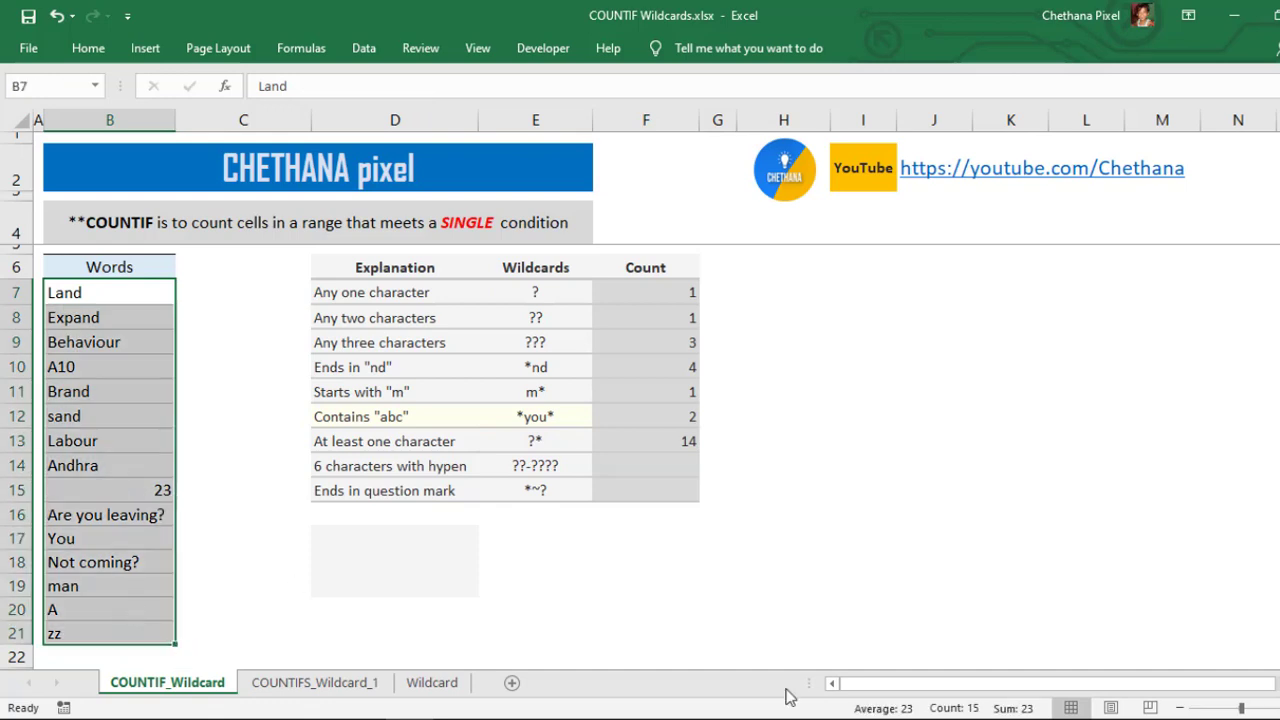
{"action": "double_click", "coordinate": [645, 443]}
{"action": "key", "text": "Escape"}
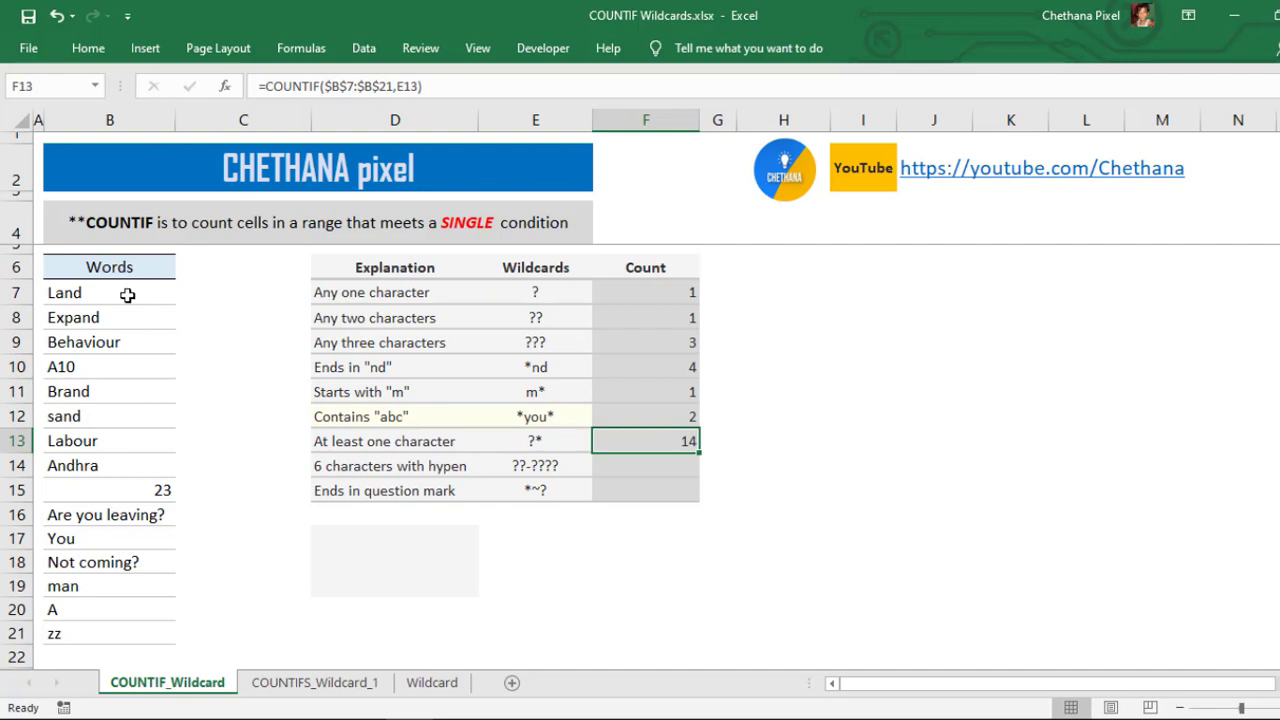
{"action": "left_click_drag", "start_coordinate": [127, 294], "coordinate": [159, 624]}
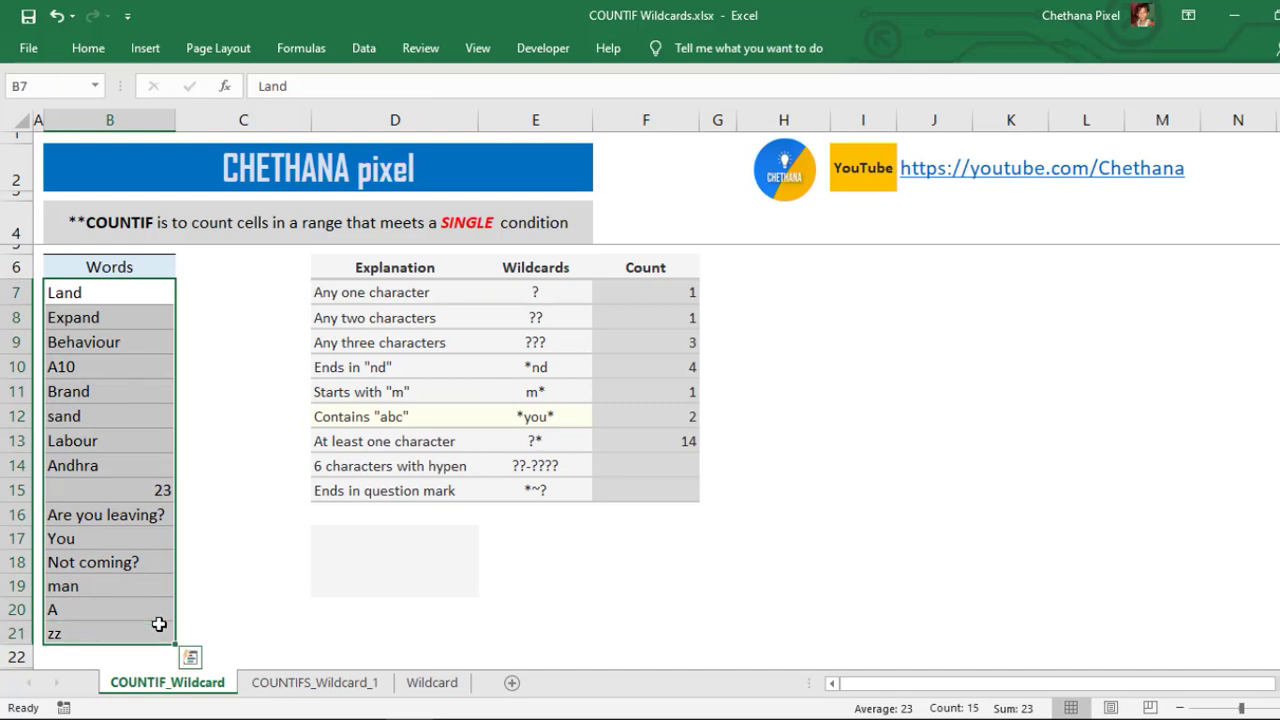
{"action": "left_click", "coordinate": [126, 491]}
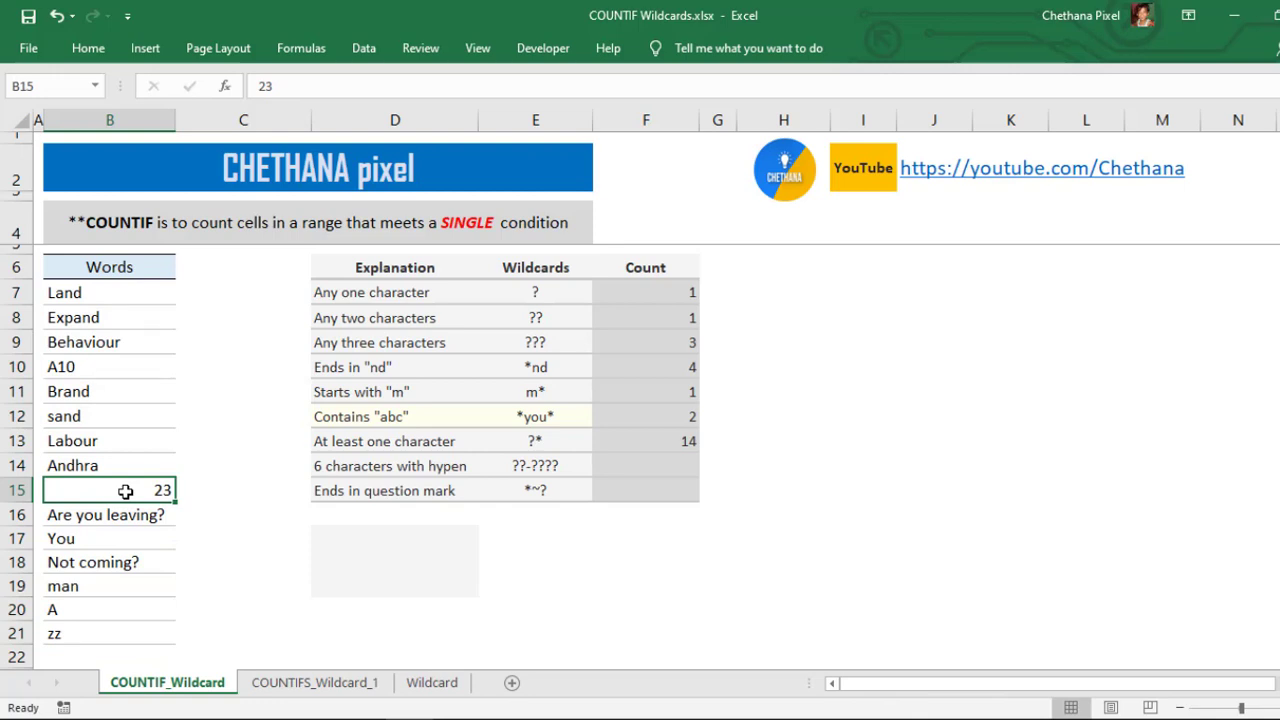
Step: Copy the COUNTIF formula from F13 into F14 for the ??-???? pattern and check its references
{"action": "left_click", "coordinate": [675, 447]}
{"action": "key", "text": "ctrl+c"}
{"action": "left_click", "coordinate": [672, 460]}
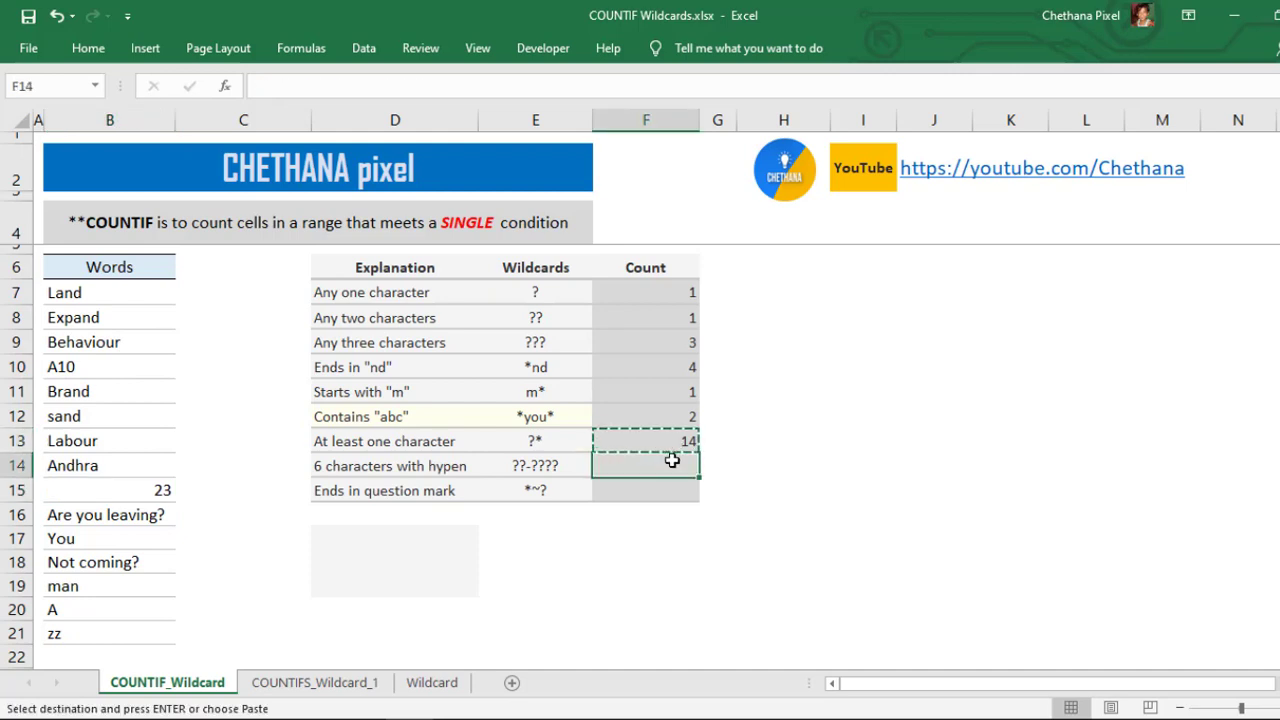
{"action": "key", "text": "ctrl+v"}
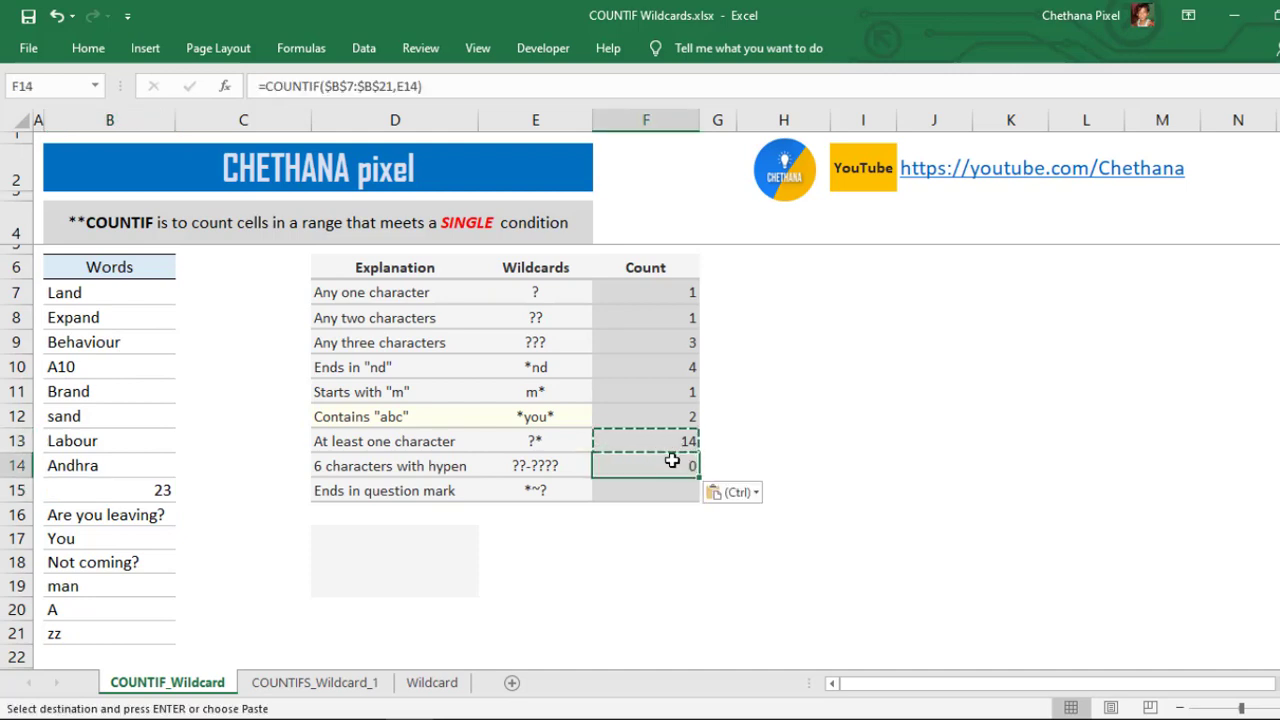
{"action": "double_click", "coordinate": [672, 462]}
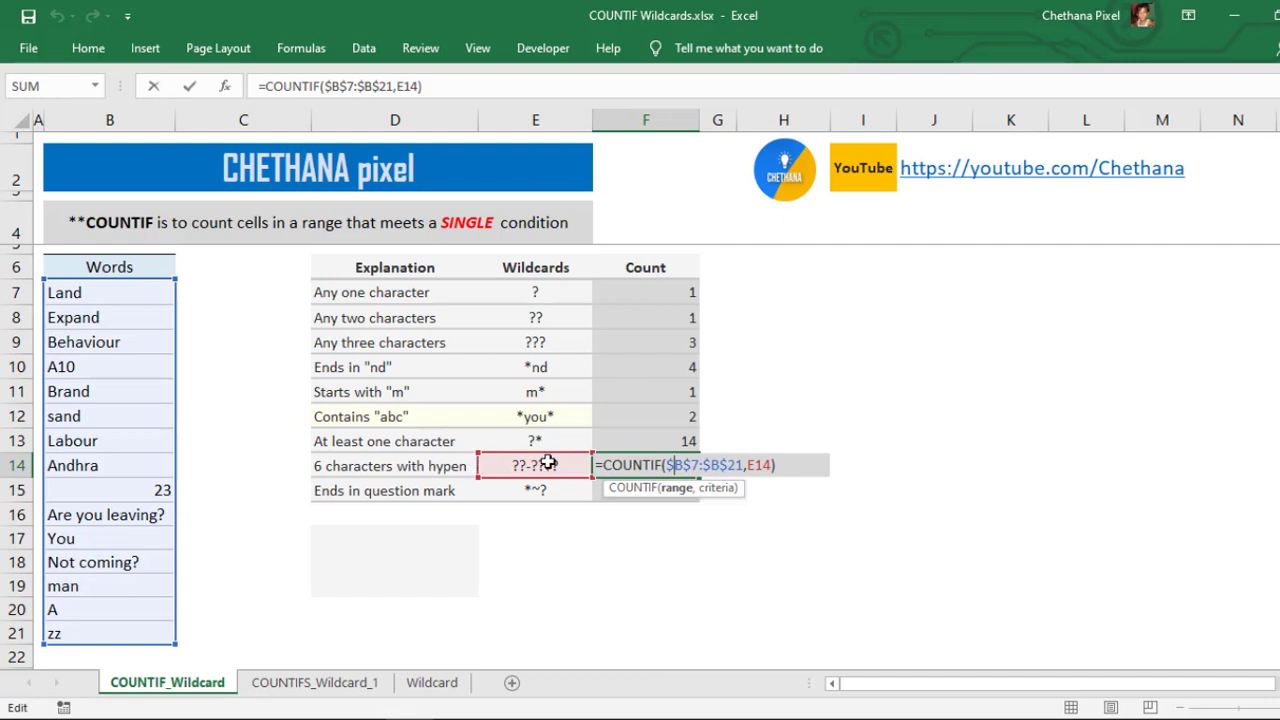
{"action": "key", "text": "Escape"}
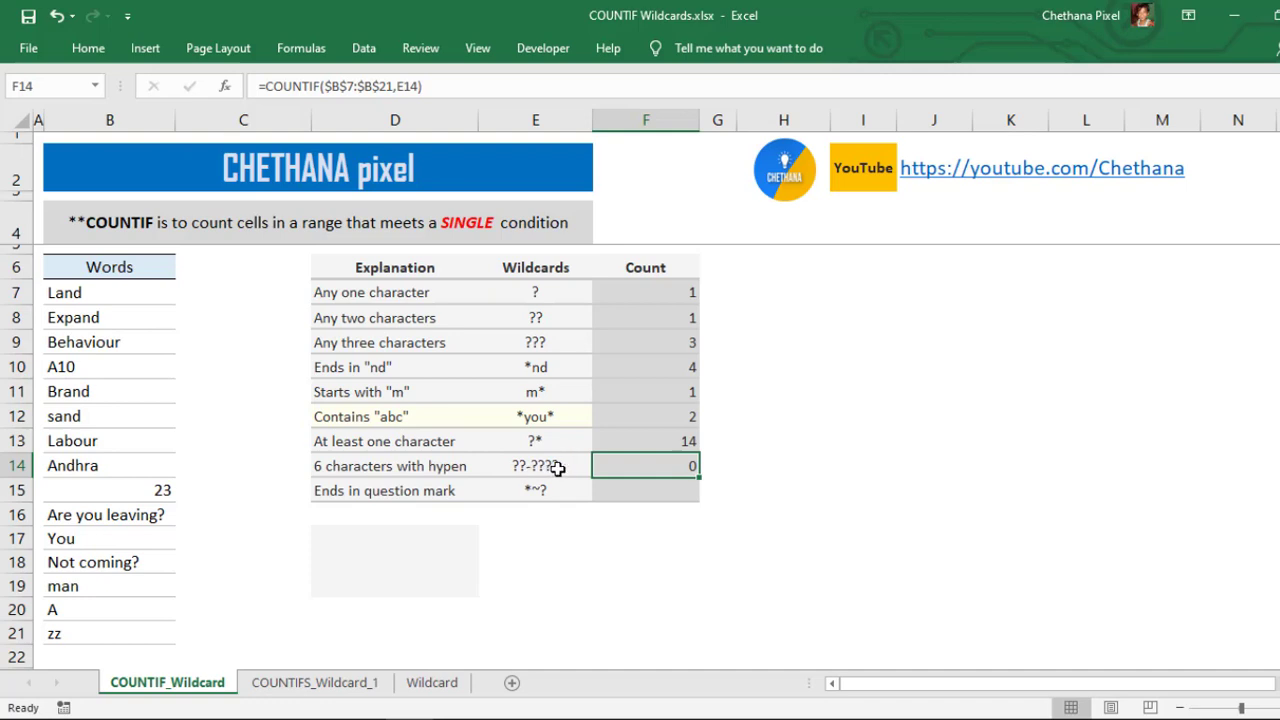
Step: Extend the counted range in the F14 formula to $B$7:$B$22
{"action": "double_click", "coordinate": [650, 458]}
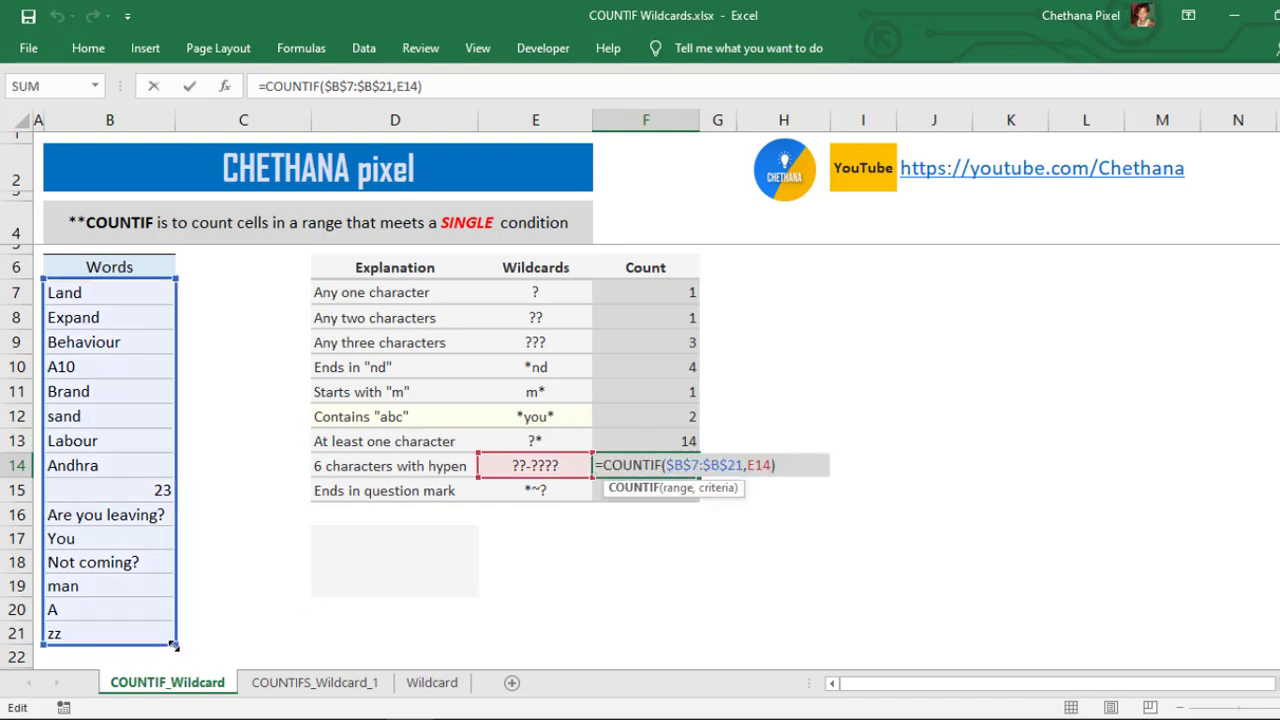
{"action": "left_click_drag", "start_coordinate": [173, 645], "coordinate": [170, 658]}
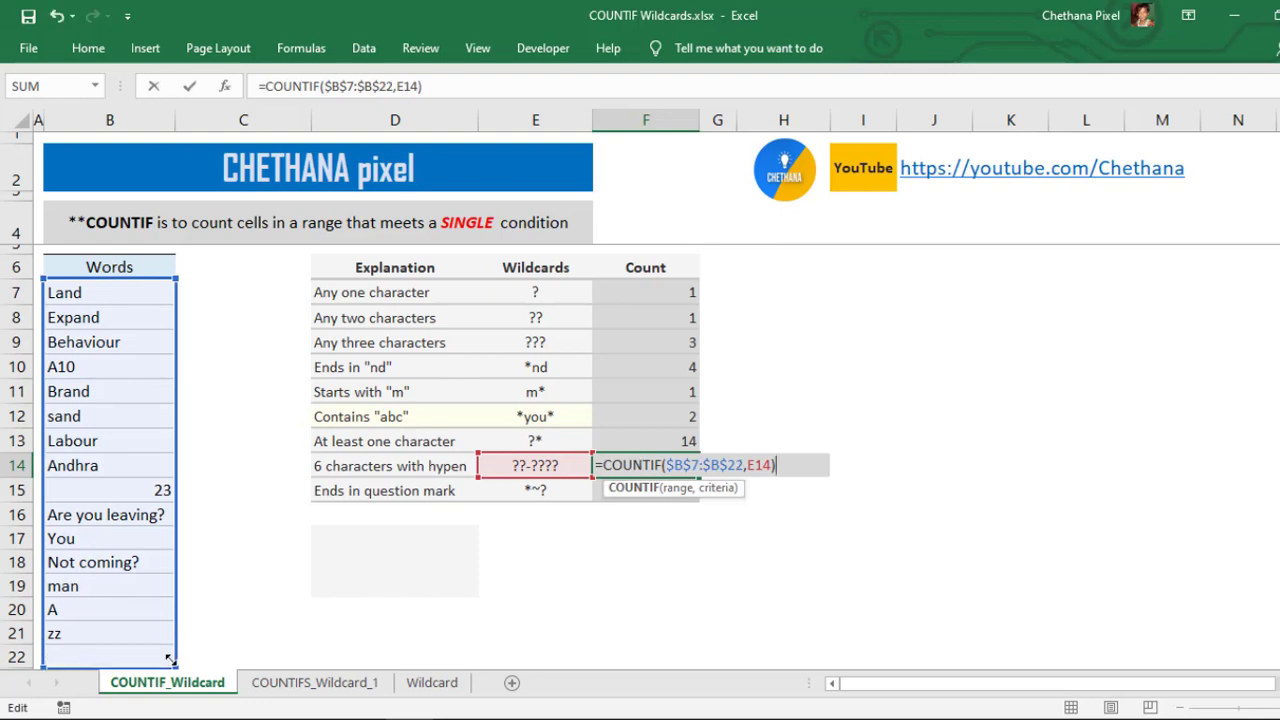
{"action": "key", "text": "Return"}
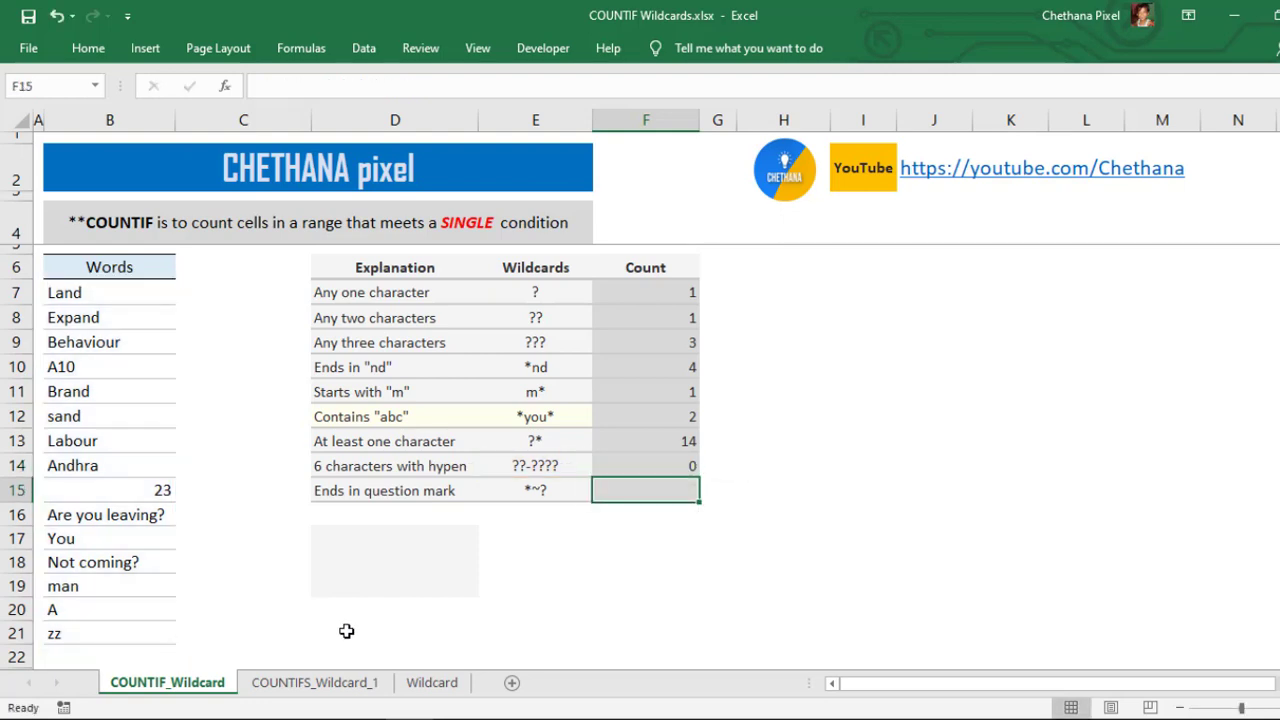
Step: Try 12-345 and 12-3454 as hyphenated test entries in B22, checking the ??-???? count in F14
{"action": "left_click", "coordinate": [152, 658]}
{"action": "type", "text": "12"}
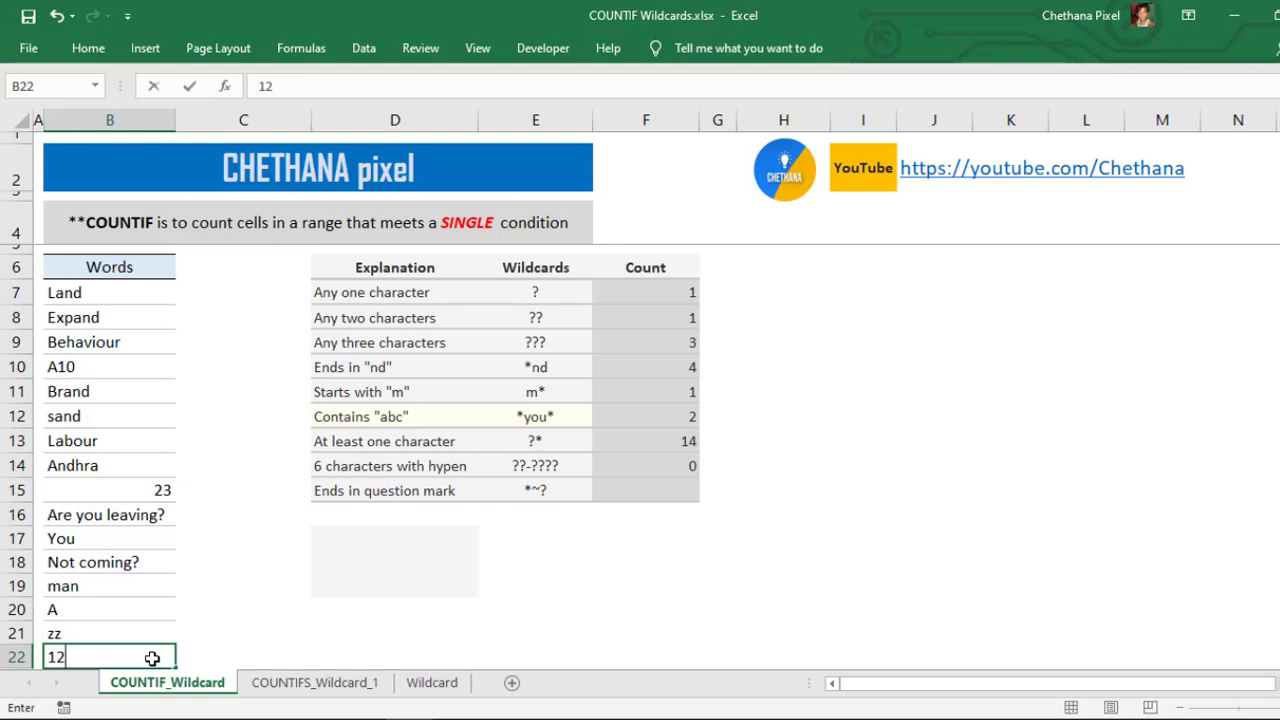
{"action": "type", "text": "-345"}
{"action": "key", "text": "Return"}
{"action": "left_click", "coordinate": [633, 433]}
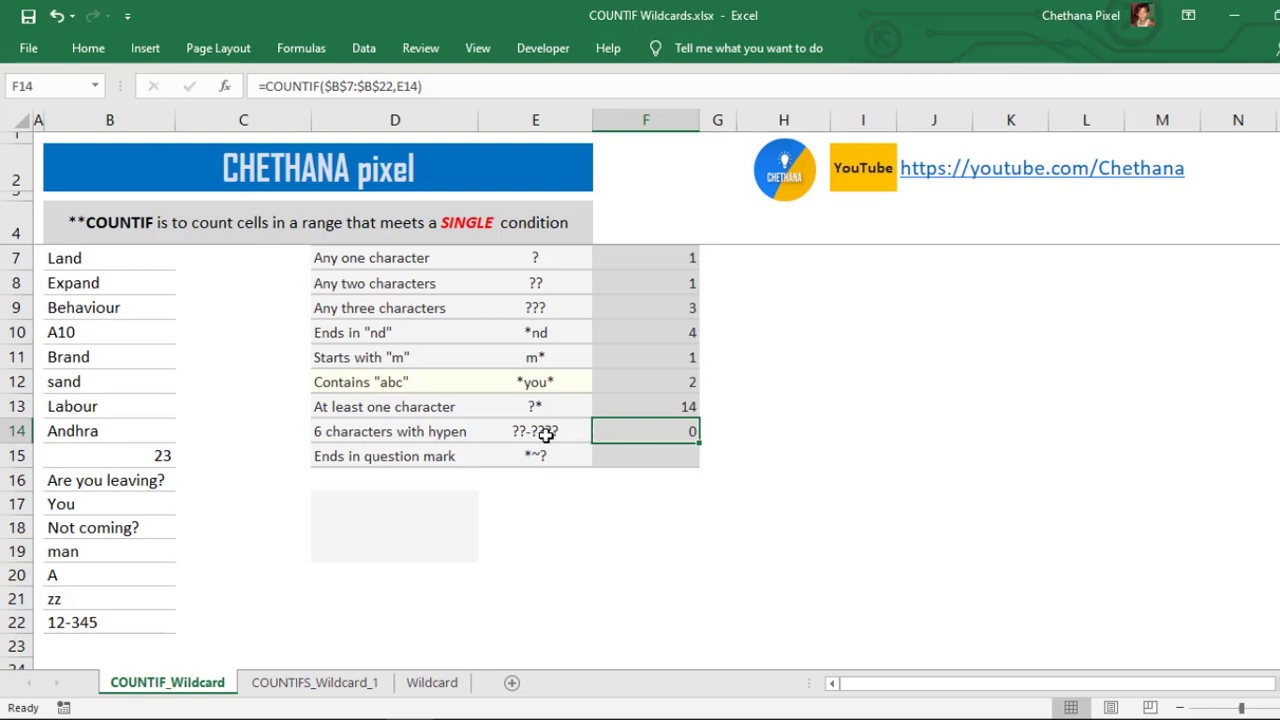
{"action": "double_click", "coordinate": [129, 622]}
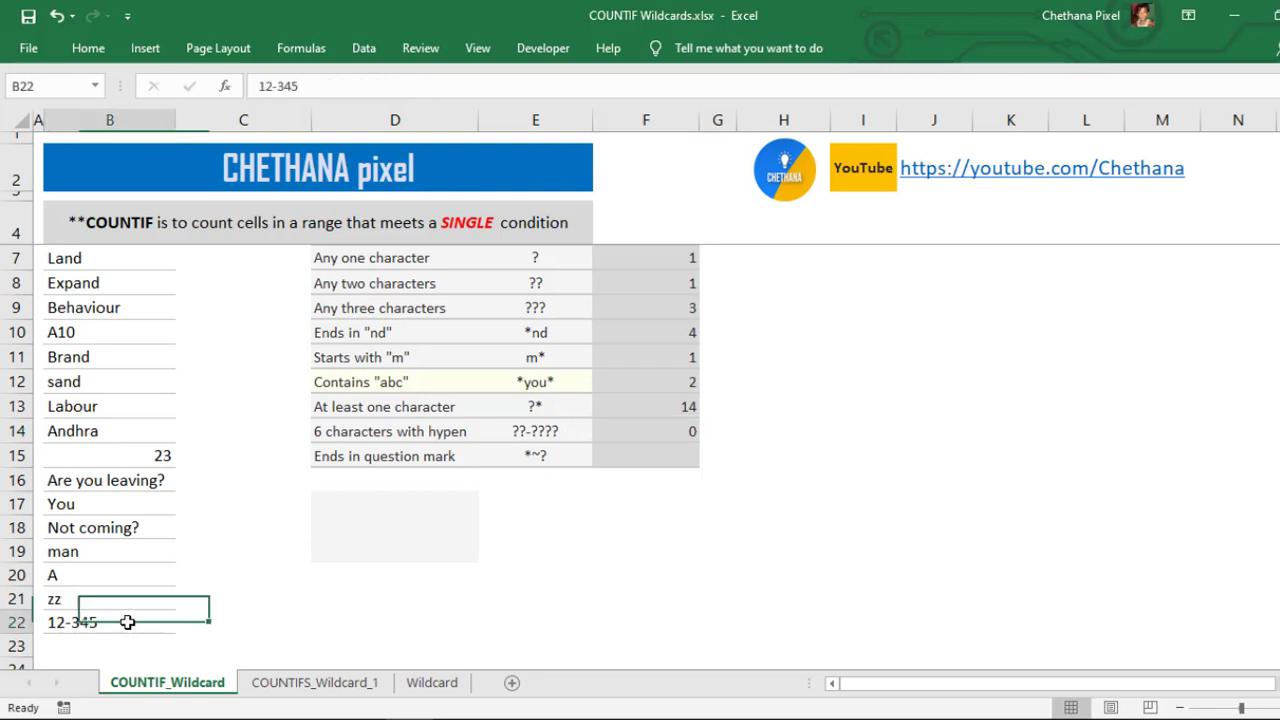
{"action": "type", "text": "4"}
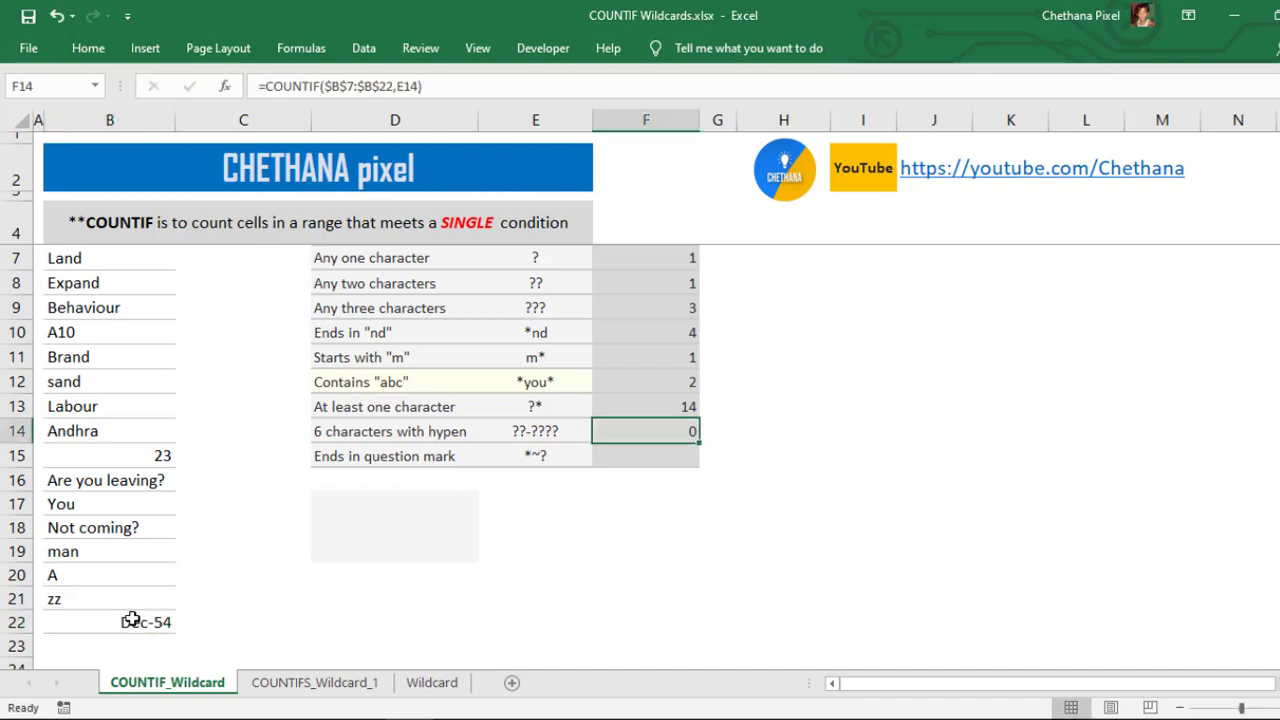
Step: Replace the entry in B22 with 56-7923 as a test value for the ??-???? pattern
{"action": "left_click", "coordinate": [132, 621]}
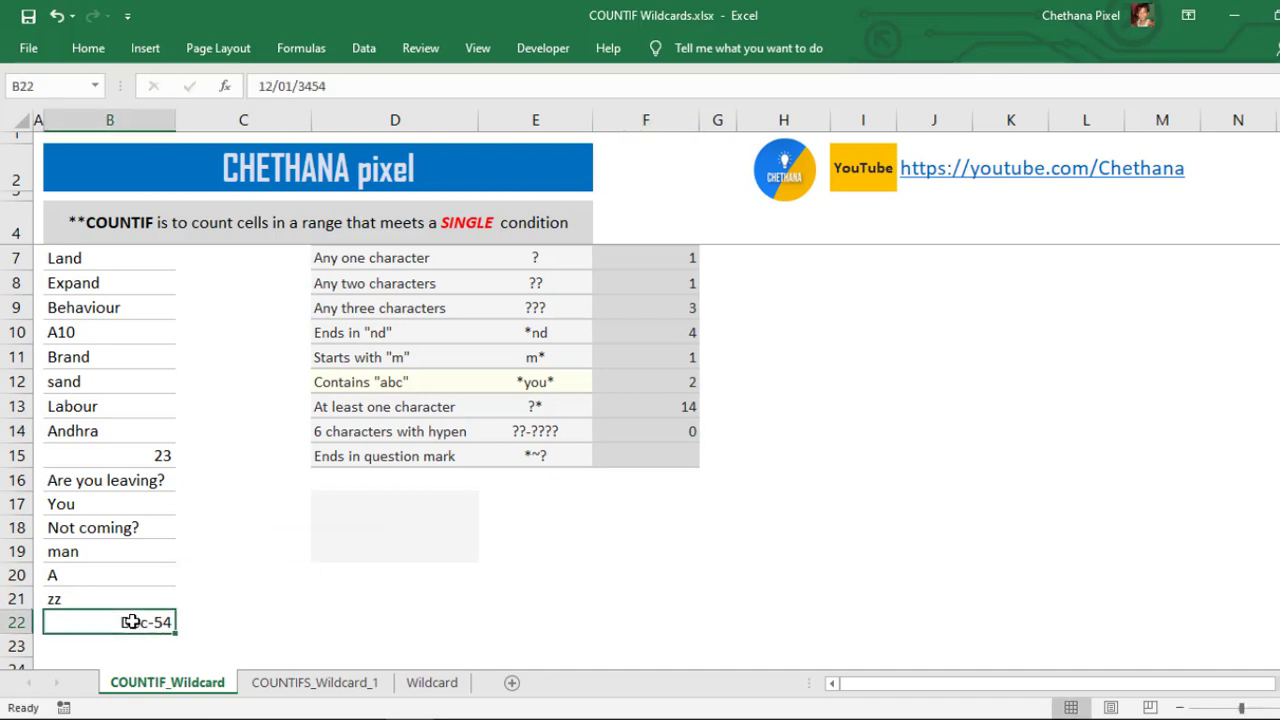
{"action": "type", "text": "567923"}
{"action": "left_click", "coordinate": [137, 622]}
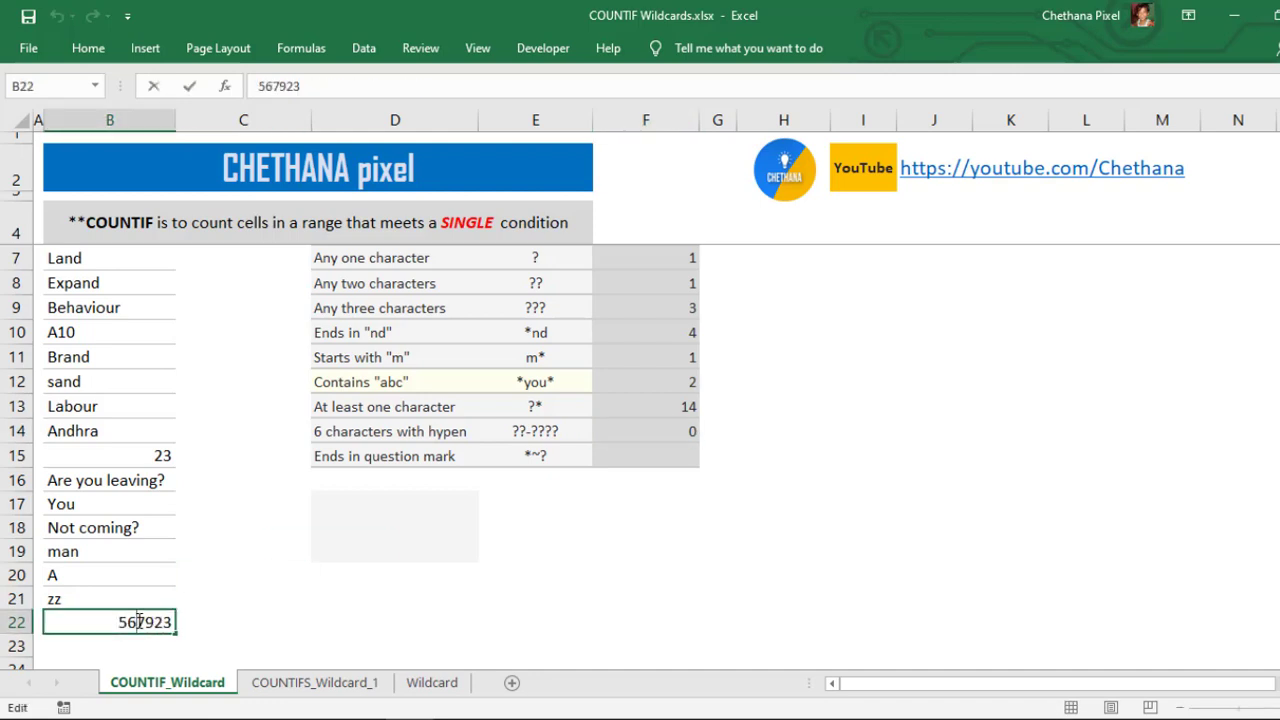
{"action": "type", "text": "-"}
{"action": "key", "text": "ctrl+Return"}
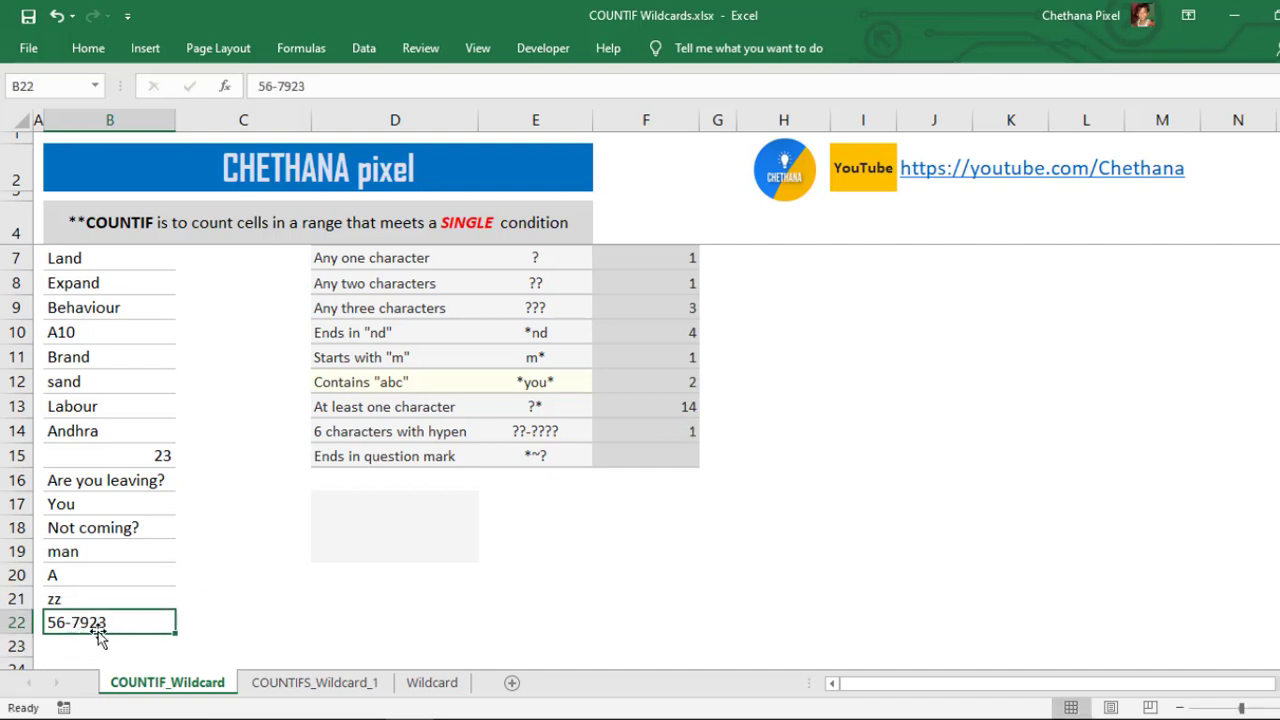
Step: Copy the COUNTIF formula from F14 into F15 for the *~? pattern
{"action": "left_click", "coordinate": [568, 431]}
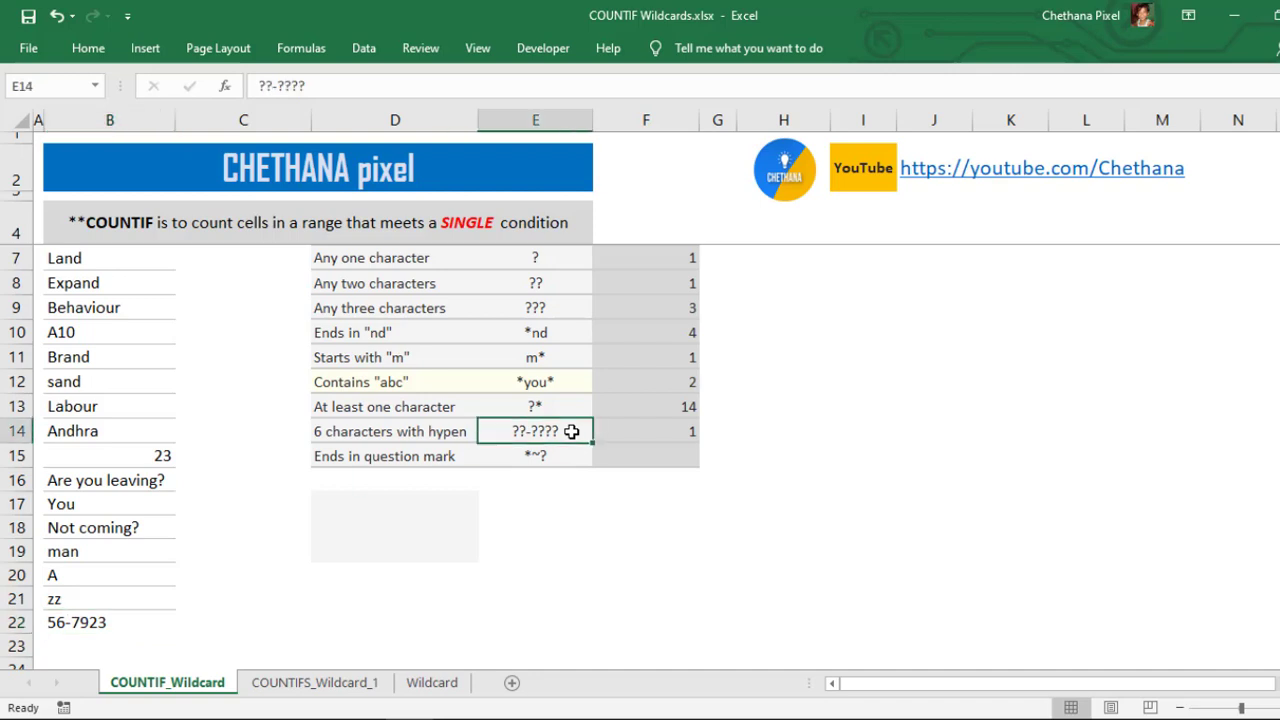
{"action": "left_click", "coordinate": [652, 428]}
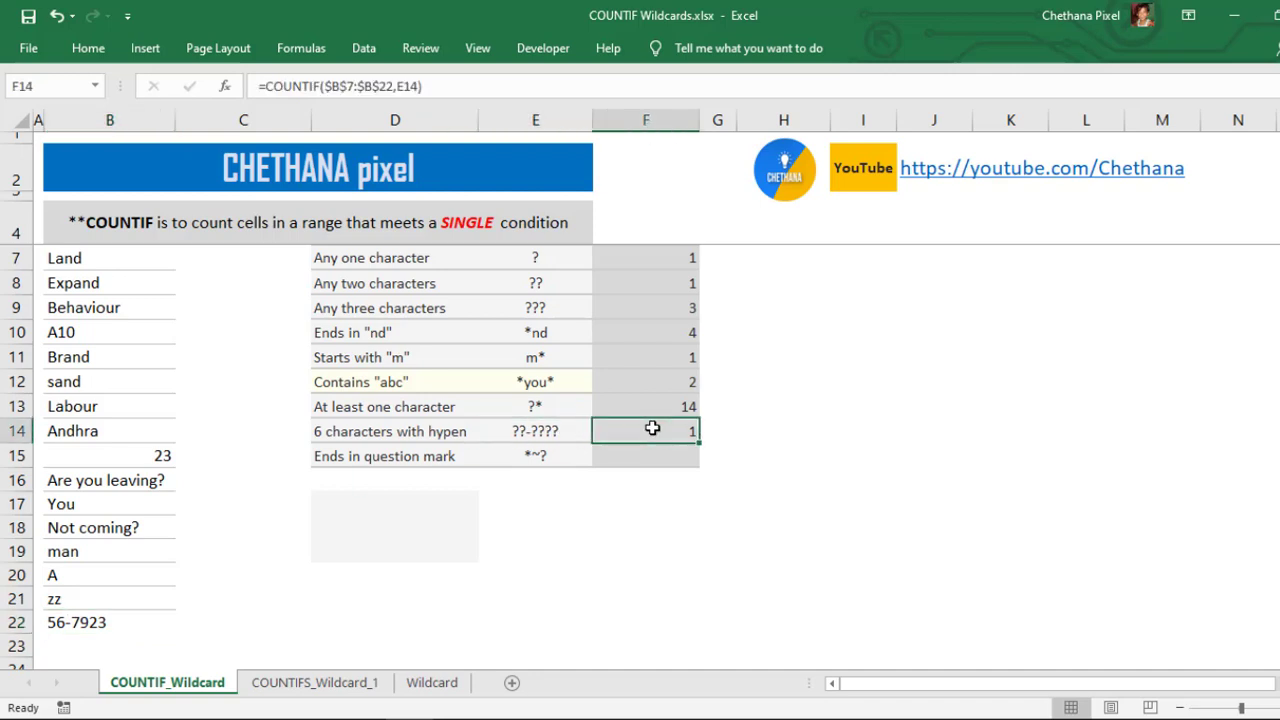
{"action": "key", "text": "ctrl+c"}
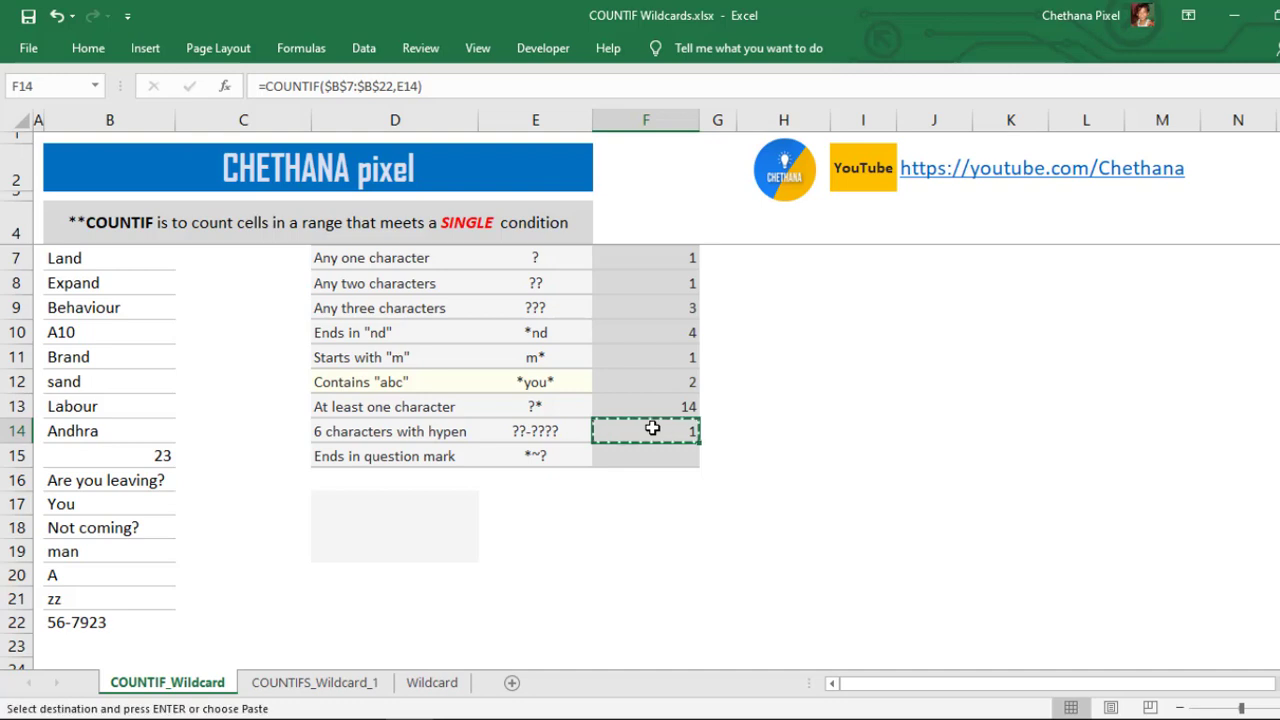
{"action": "left_click", "coordinate": [648, 455]}
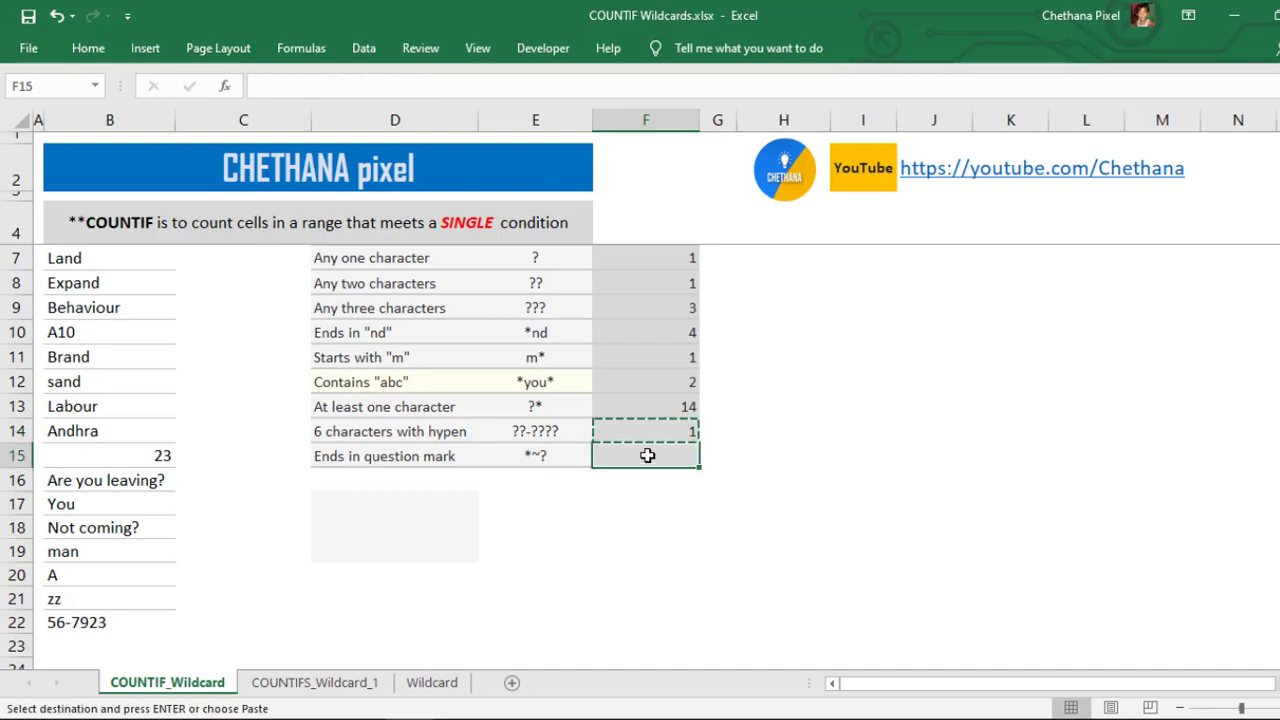
{"action": "key", "text": "ctrl+v"}
{"action": "key", "text": "Escape"}
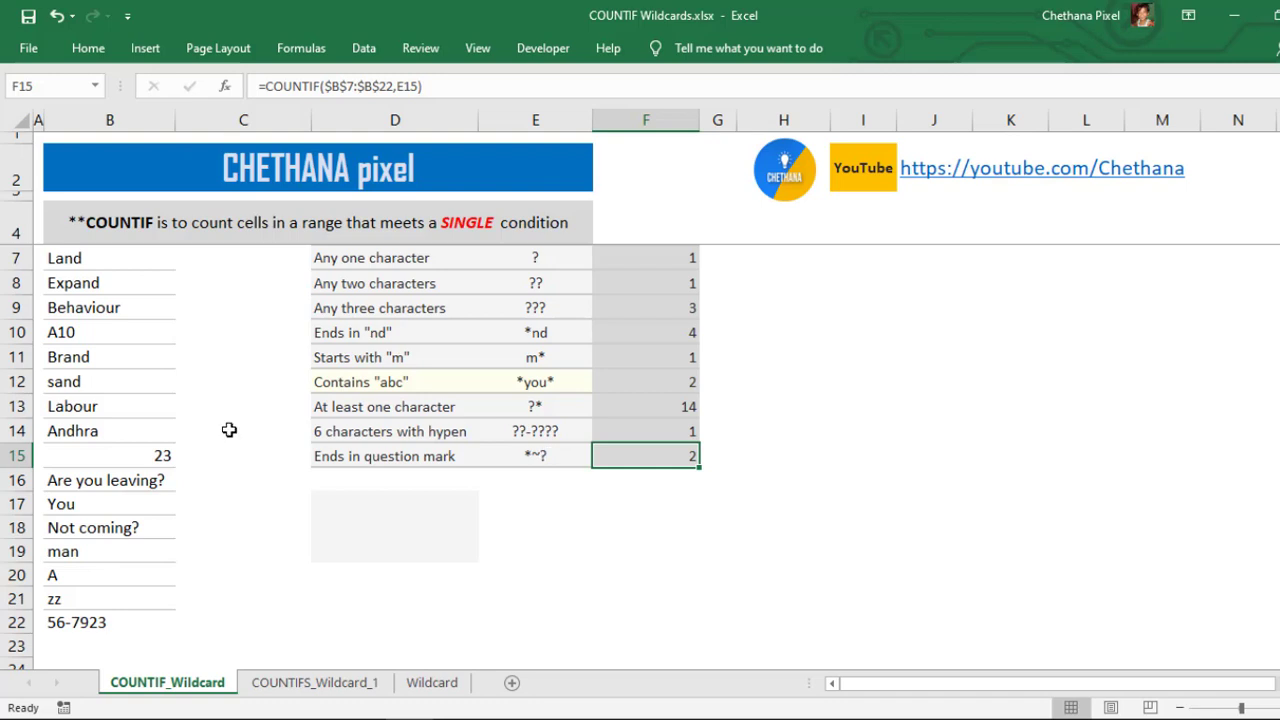
Step: Examine the parts of the *~? pattern in E15, the F15 formula and the column B entries ending in a question mark
{"action": "scroll", "coordinate": [229, 430], "scroll_direction": "up", "scroll_amount": 1}
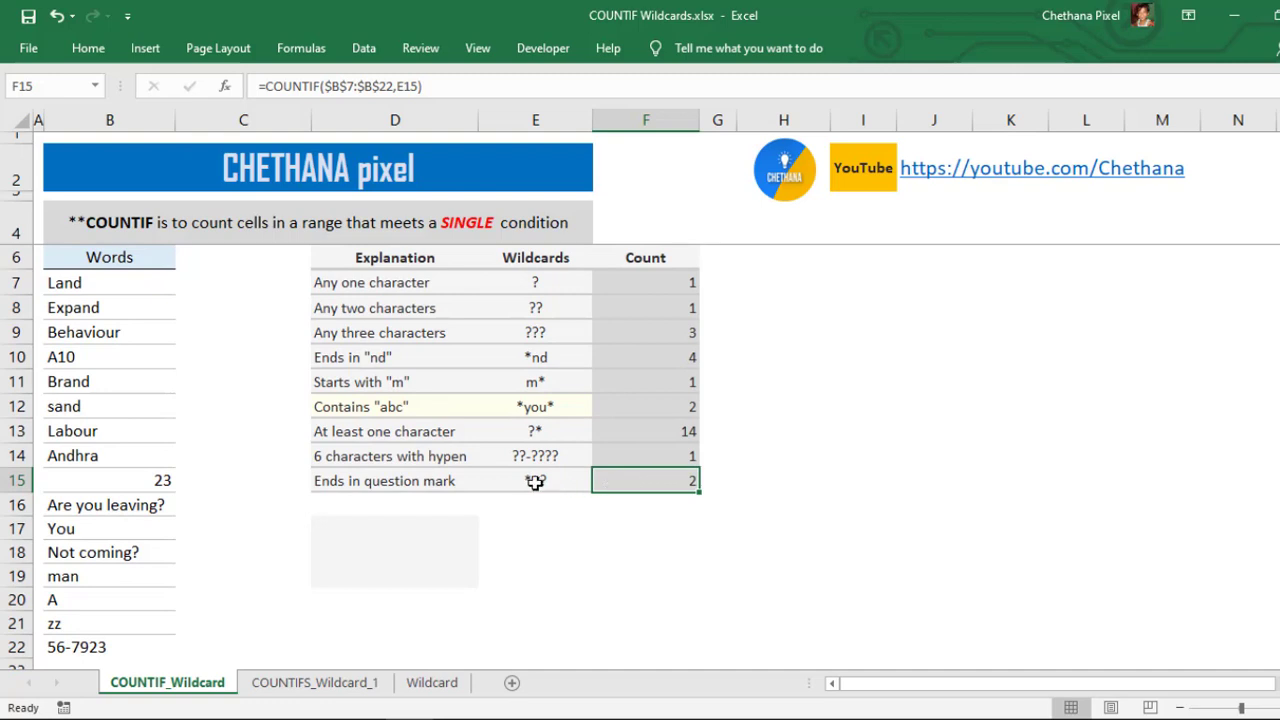
{"action": "double_click", "coordinate": [656, 478]}
{"action": "left_click", "coordinate": [519, 480]}
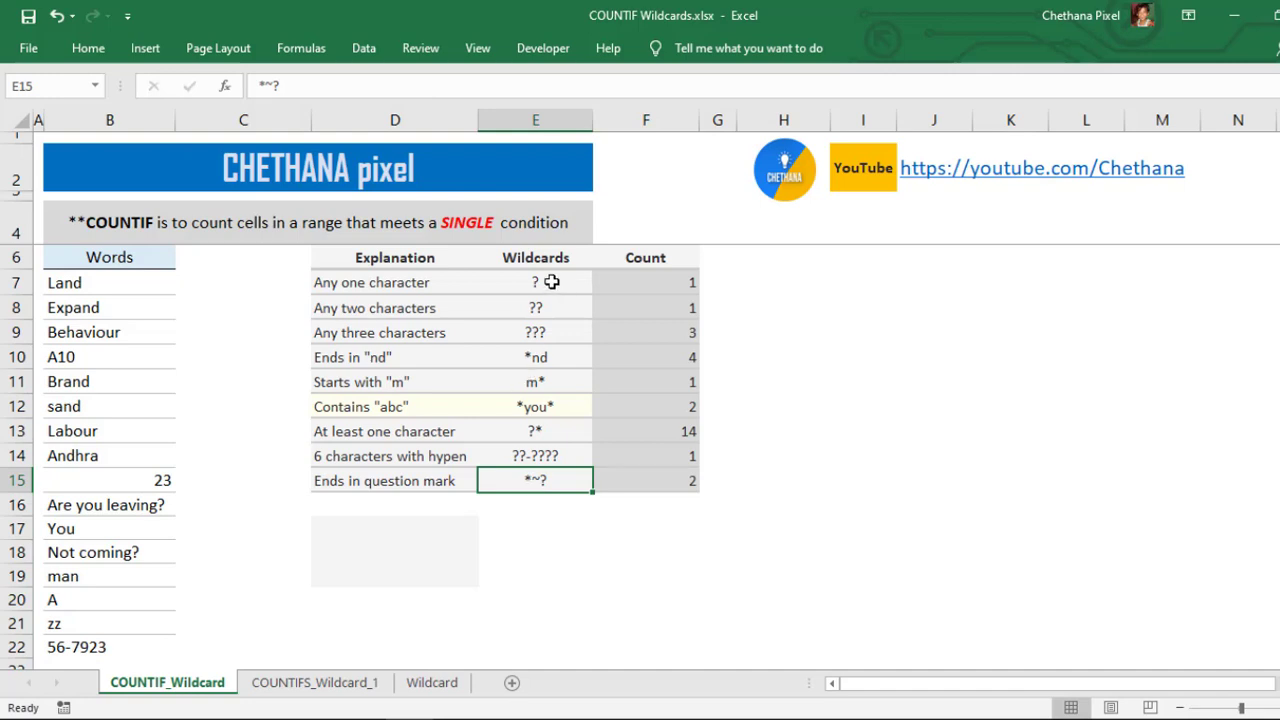
{"action": "double_click", "coordinate": [537, 481]}
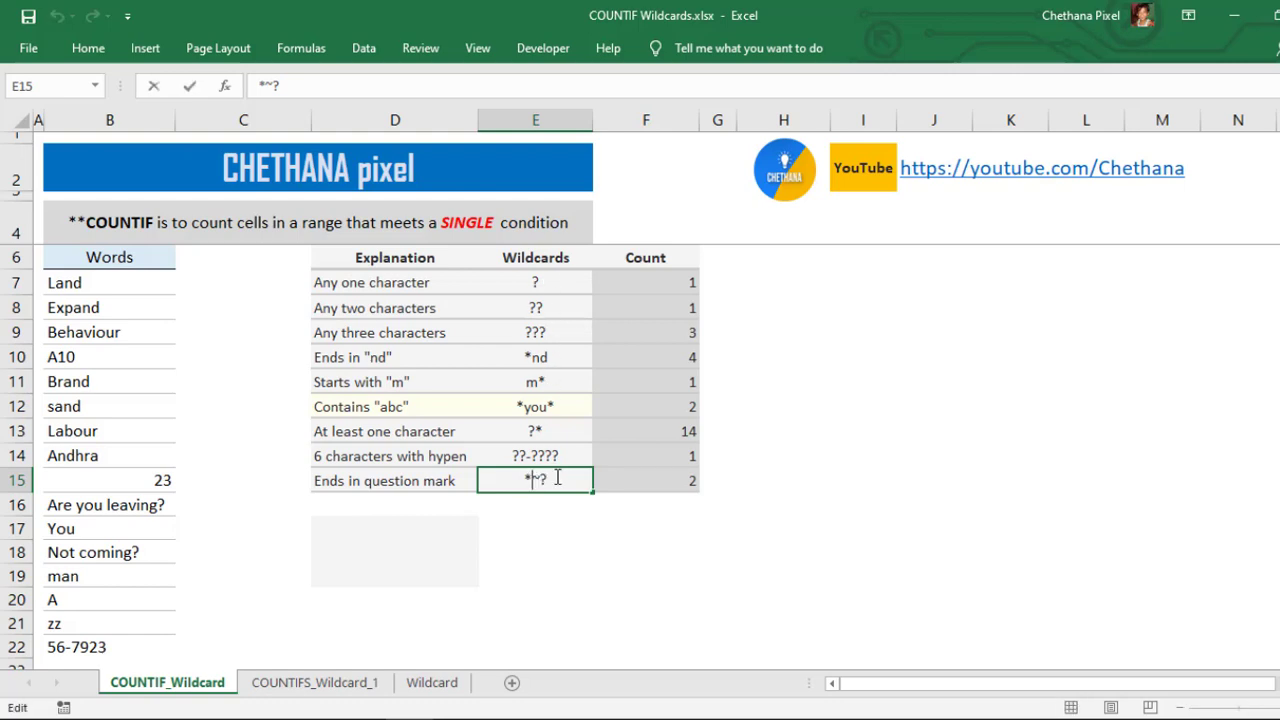
{"action": "left_click_drag", "start_coordinate": [534, 480], "coordinate": [544, 480]}
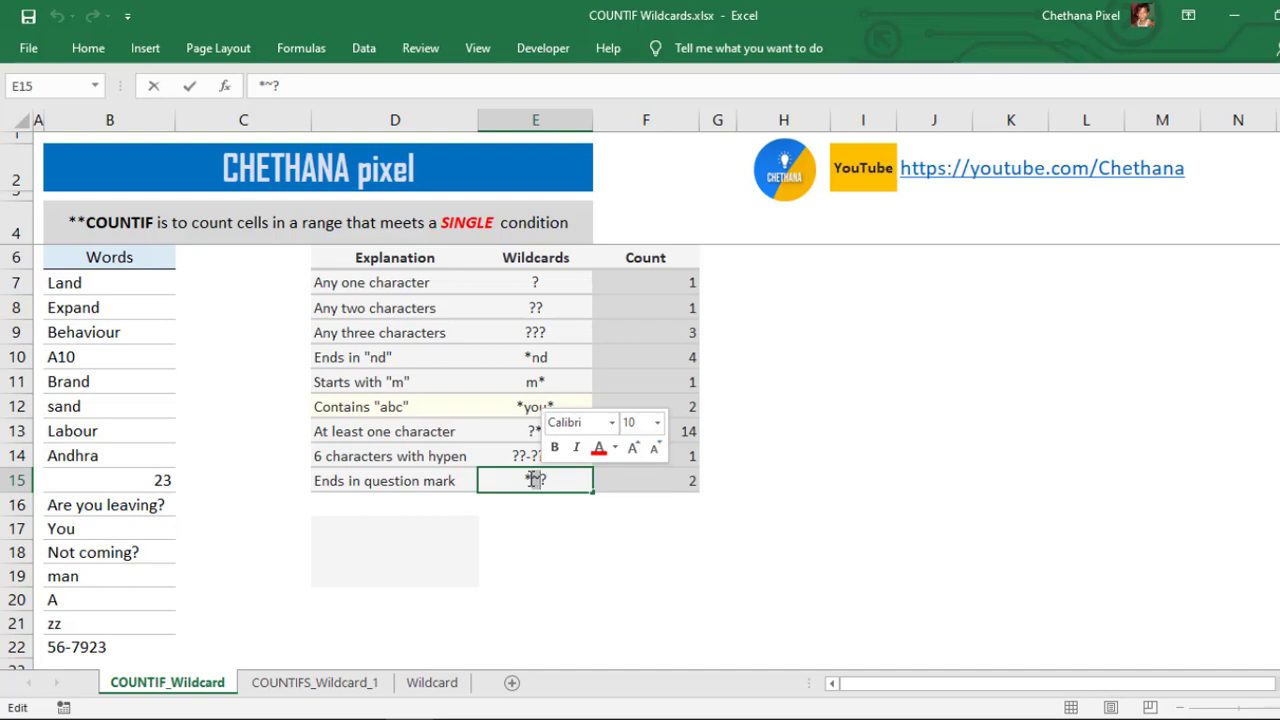
{"action": "left_click_drag", "start_coordinate": [533, 480], "coordinate": [489, 480]}
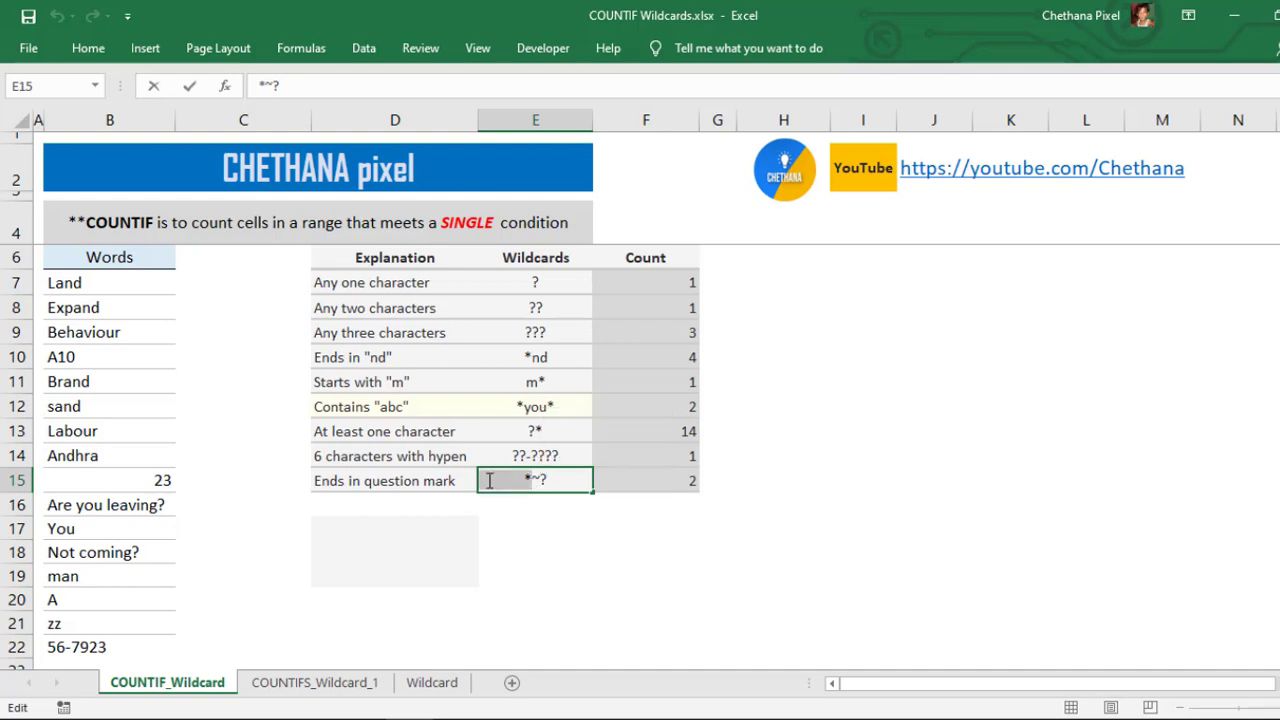
{"action": "left_click", "coordinate": [542, 478]}
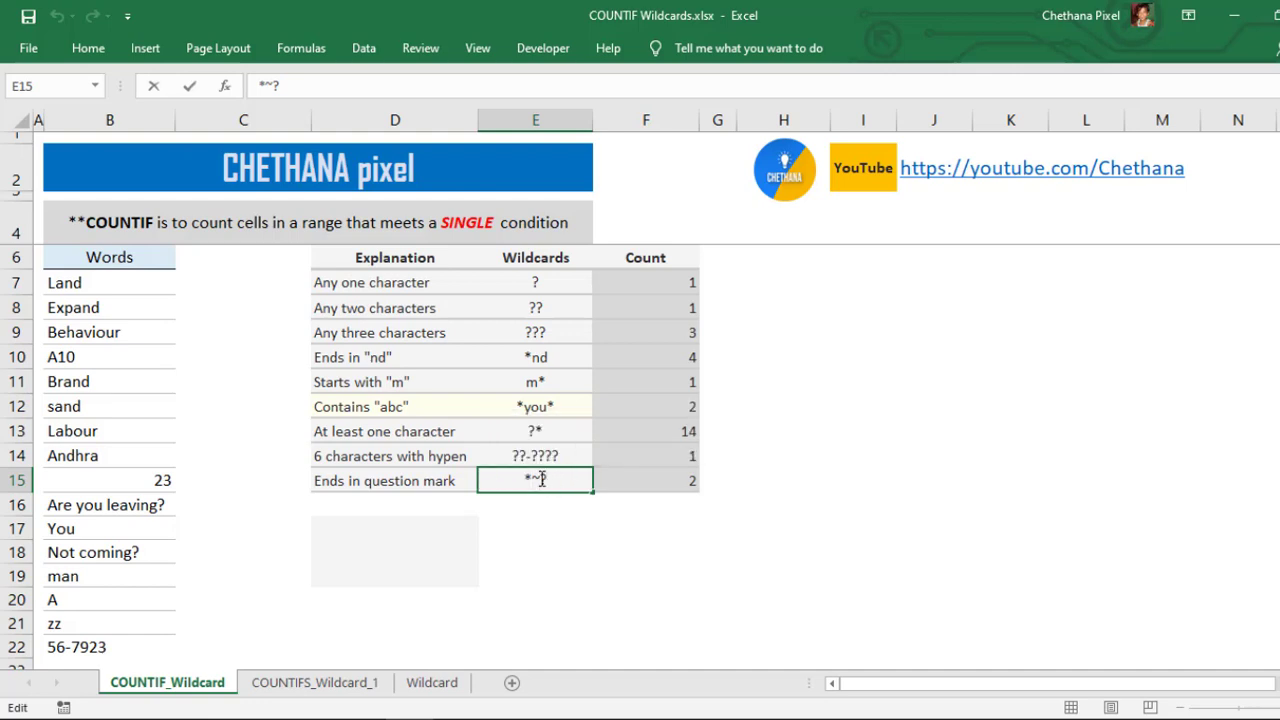
{"action": "left_click_drag", "start_coordinate": [542, 478], "coordinate": [558, 480]}
{"action": "left_click", "coordinate": [647, 481]}
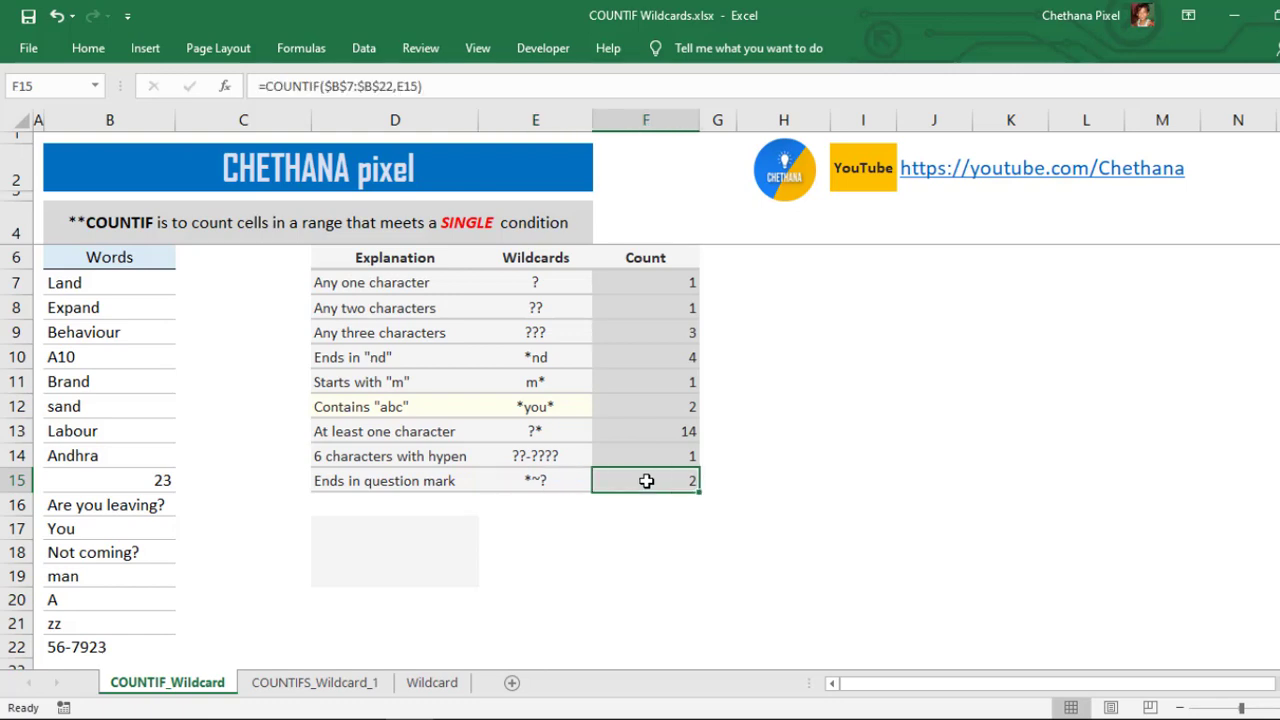
{"action": "left_click", "coordinate": [121, 509]}
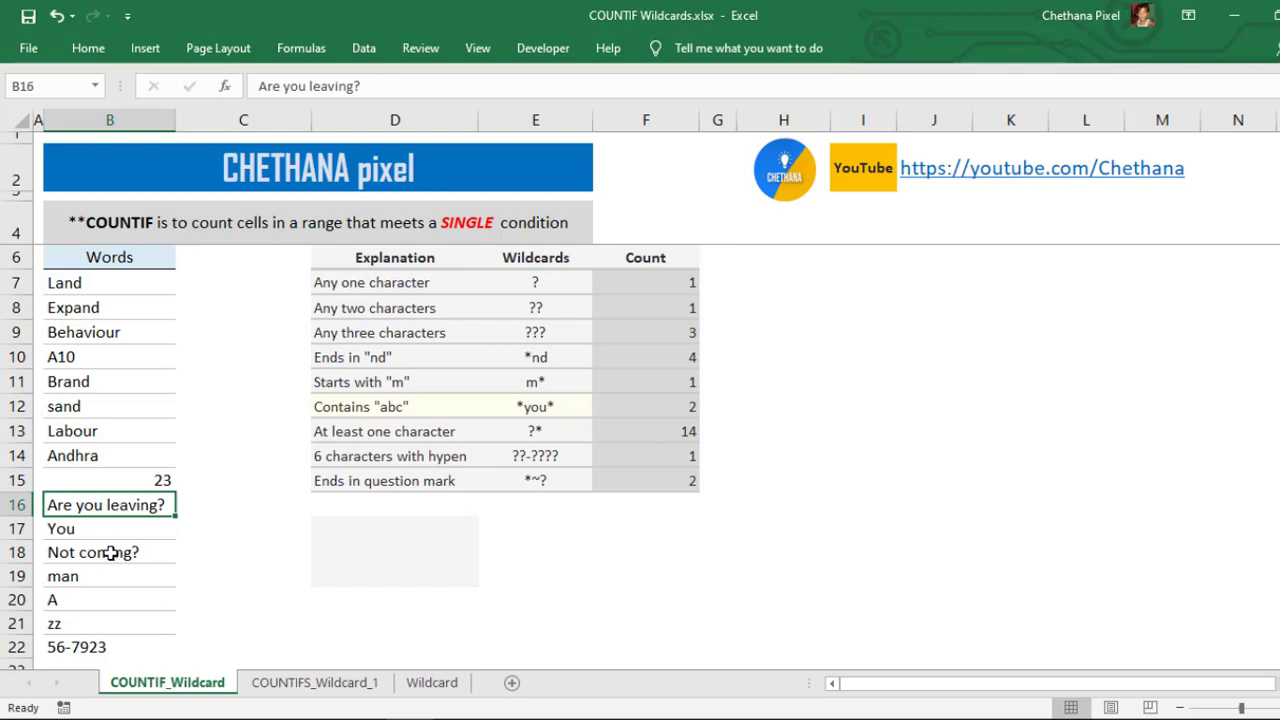
{"action": "left_click", "coordinate": [112, 553]}
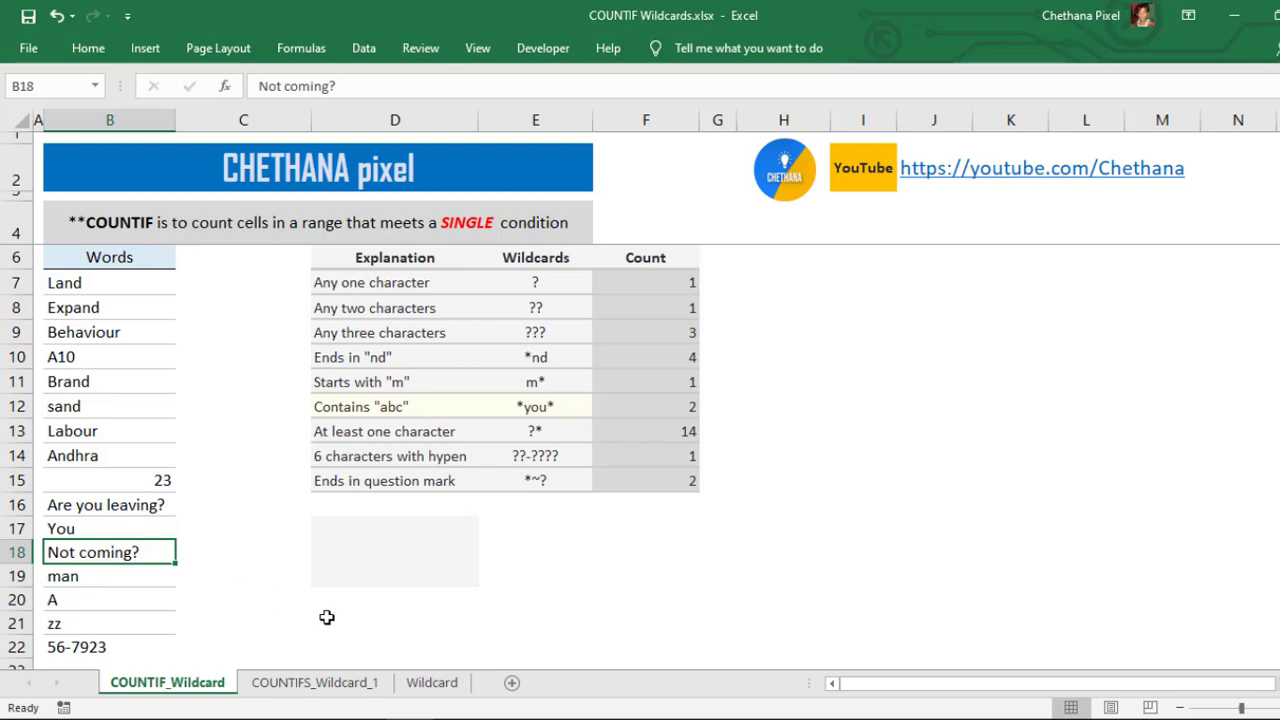
Step: Open the COUNTIFS_Wildcard_1 sheet and start a COUNTIFS formula in G5 beside Shirt
{"action": "left_click", "coordinate": [333, 688]}
{"action": "left_click", "coordinate": [598, 244]}
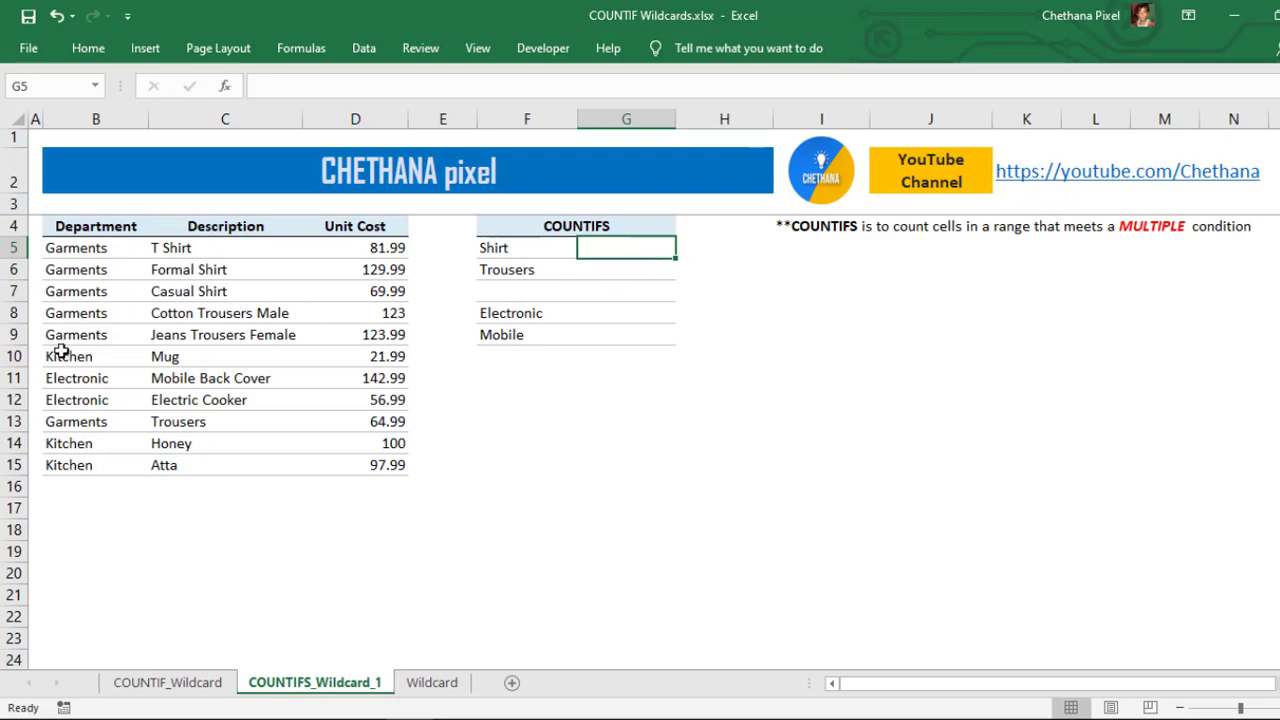
{"action": "type", "text": "=cou"}
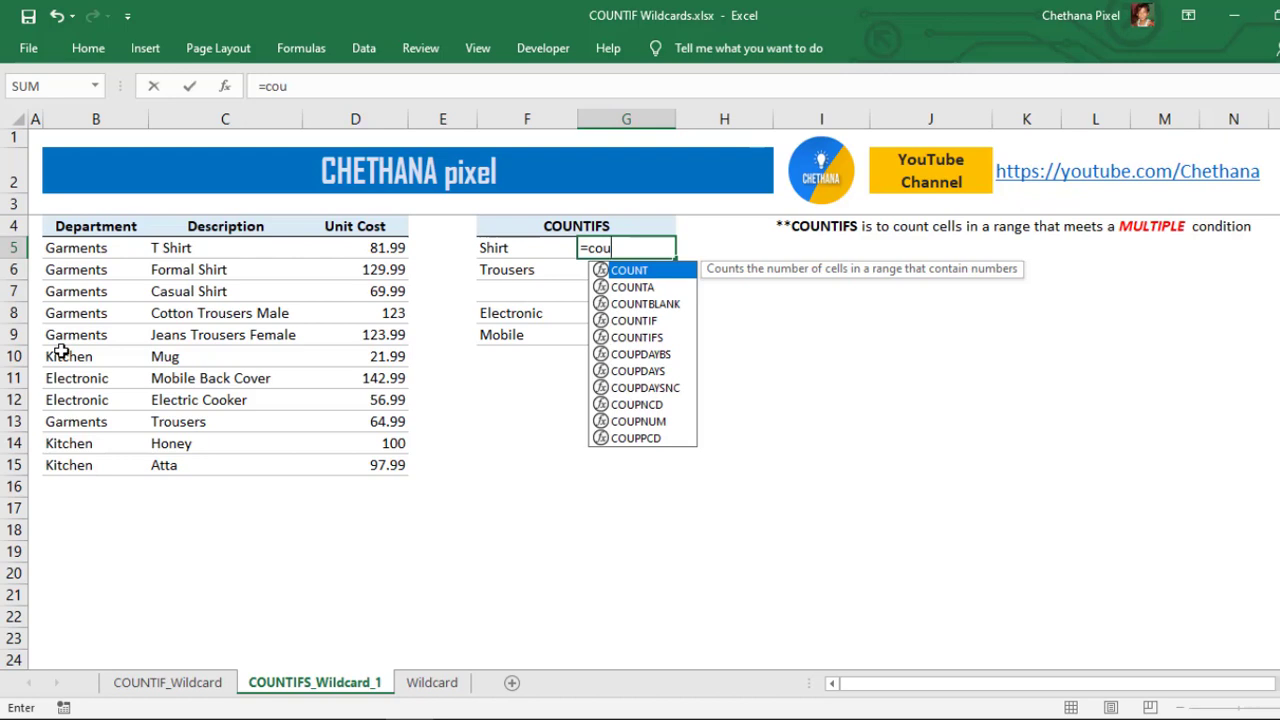
{"action": "type", "text": "n"}
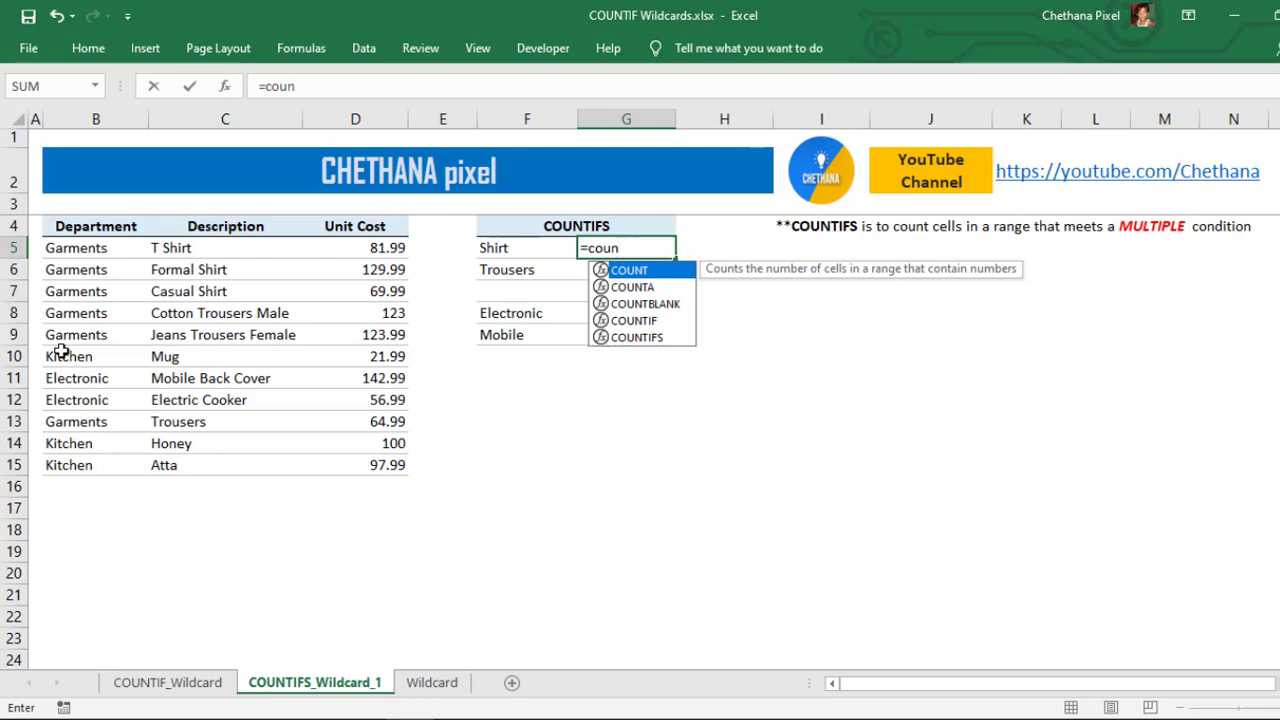
{"action": "type", "text": "ti"}
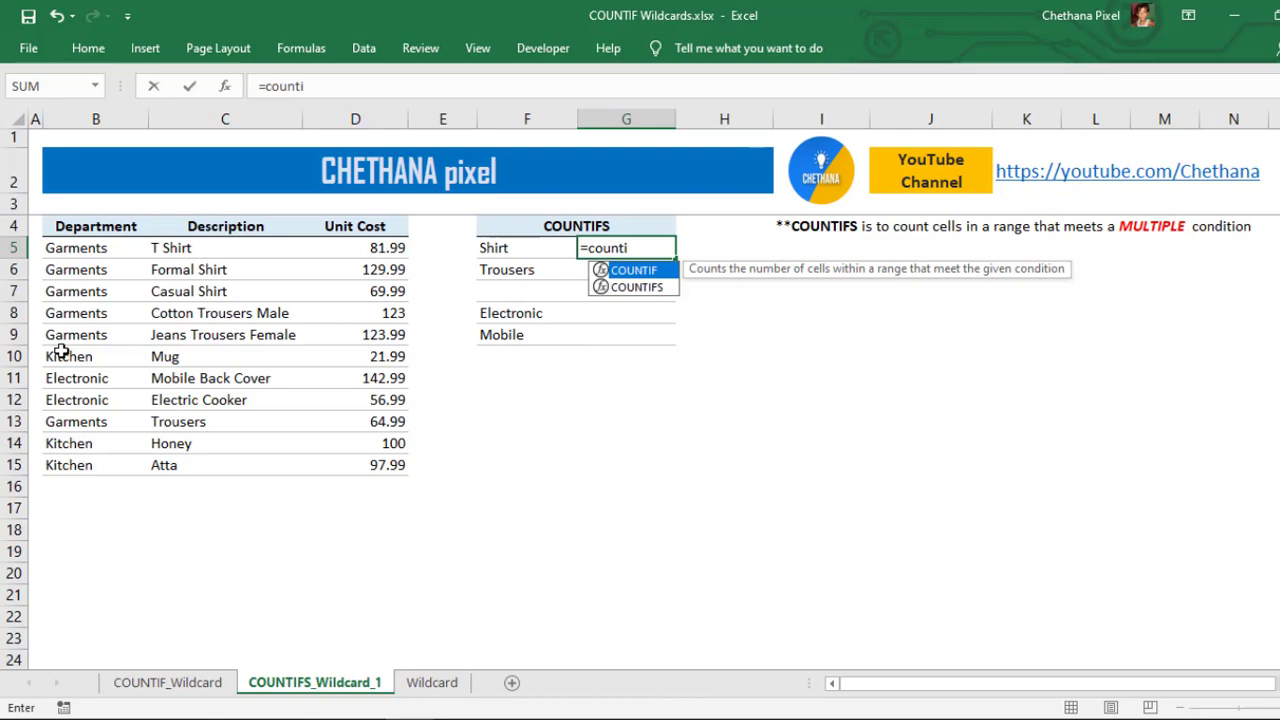
{"action": "key", "text": "Down"}
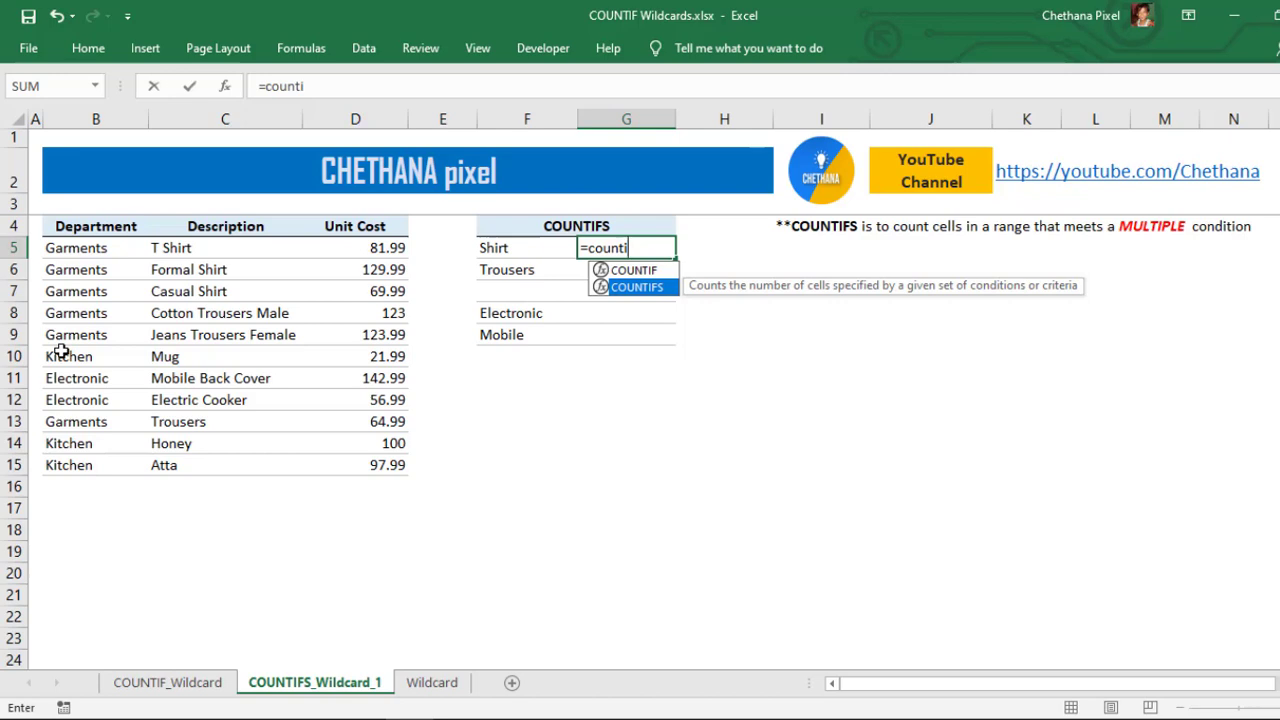
{"action": "key", "text": "Tab"}
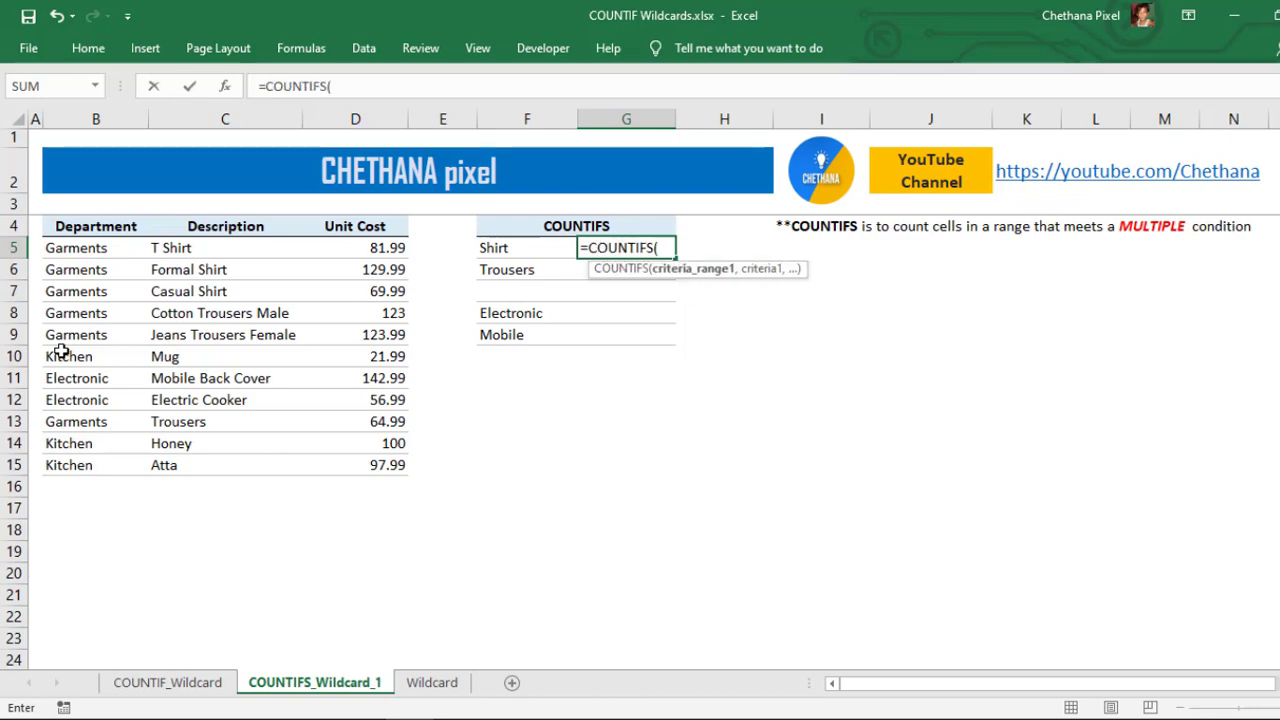
Step: Add the Department range B5:B15 with the criterion "Garments" as the formula's first condition
{"action": "left_click_drag", "start_coordinate": [70, 250], "coordinate": [75, 458]}
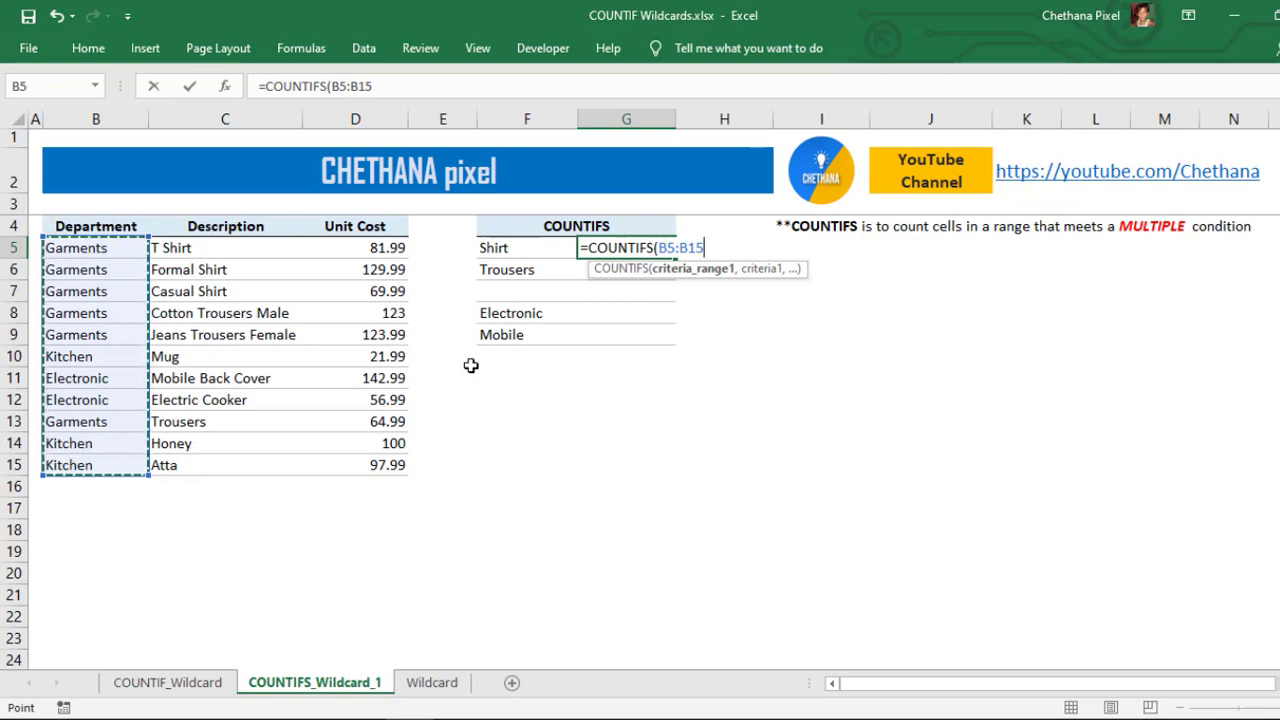
{"action": "type", "text": ","}
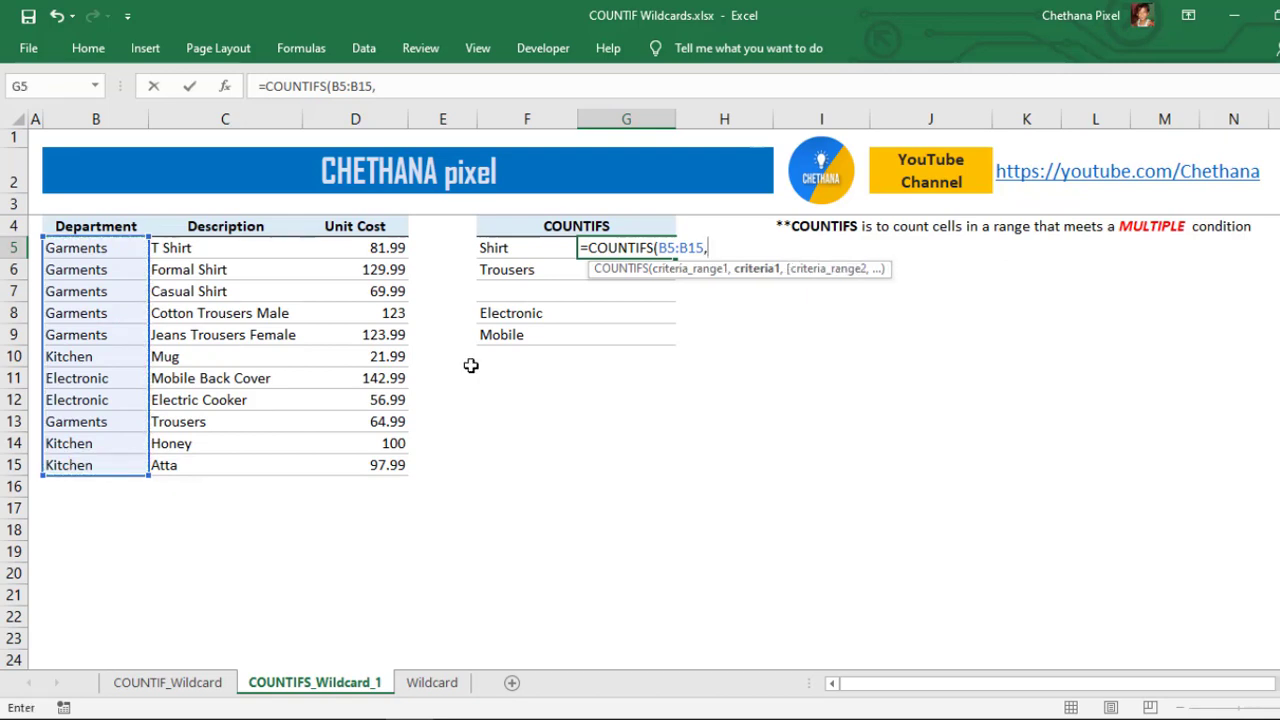
{"action": "left_click", "coordinate": [468, 365]}
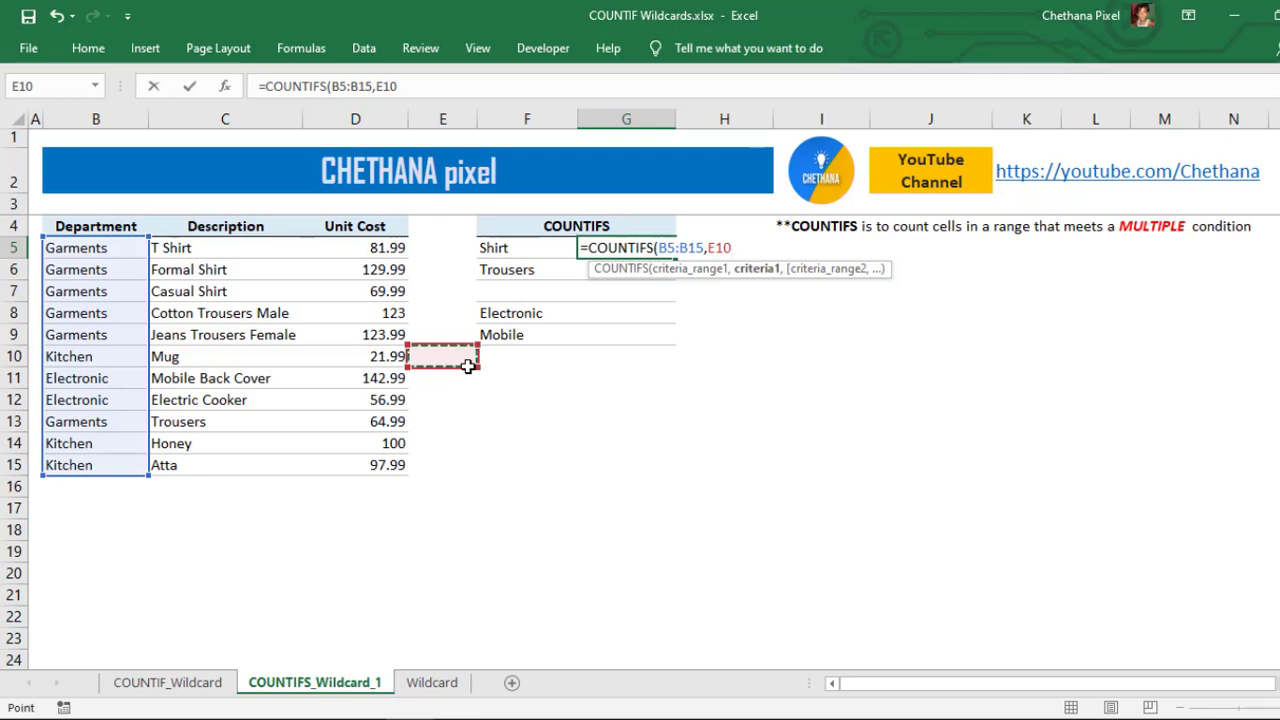
{"action": "key", "text": "BackSpace"}
{"action": "key", "text": "BackSpace"}
{"action": "key", "text": "BackSpace"}
{"action": "type", "text": "\""}
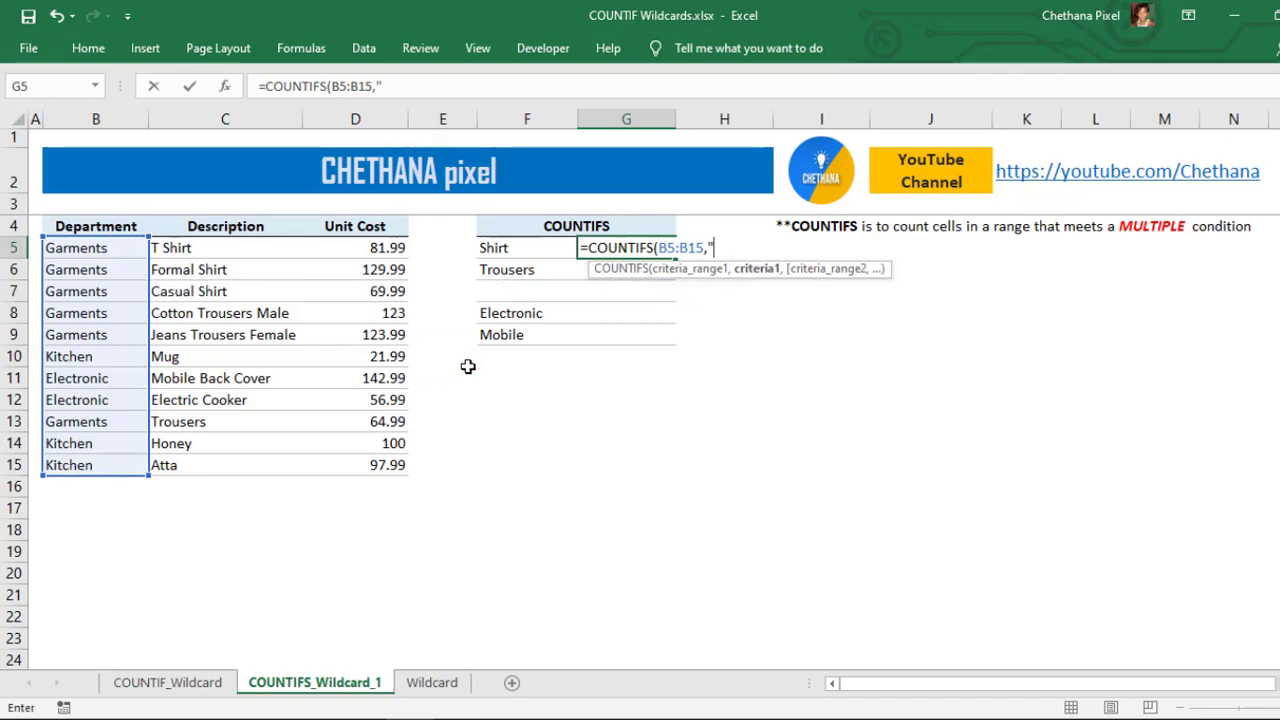
{"action": "type", "text": "Garments\""}
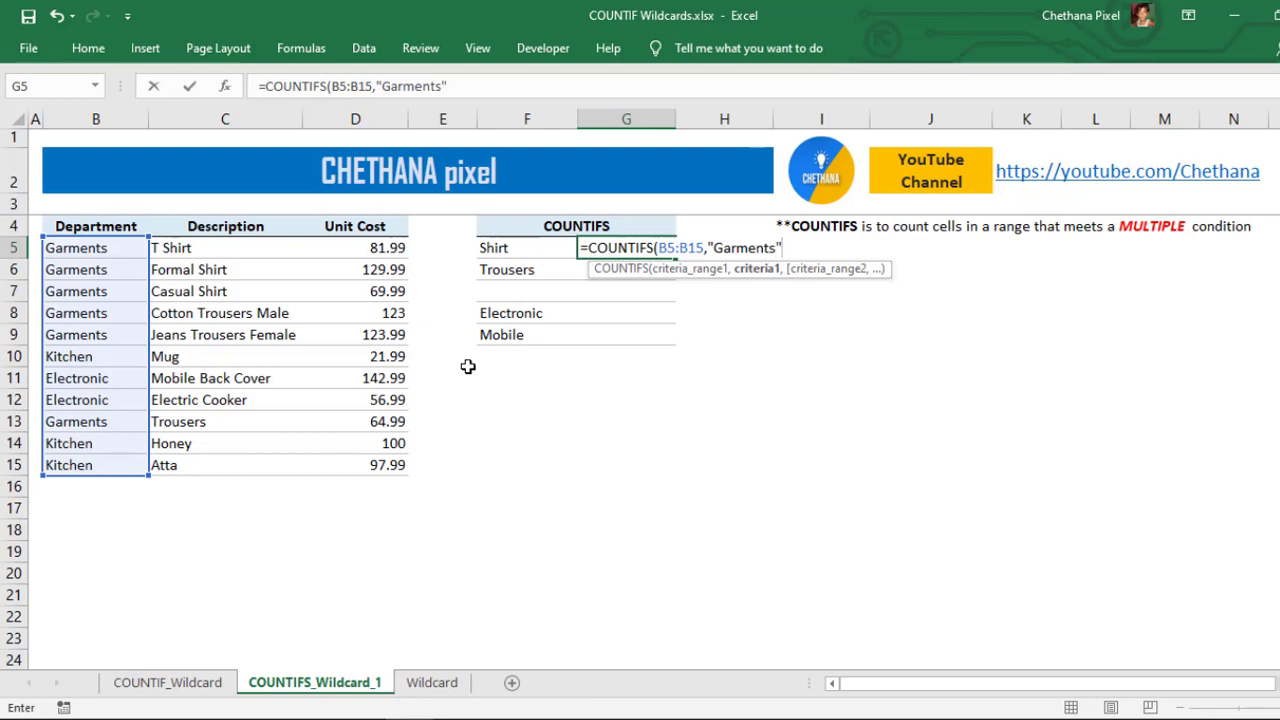
Step: Add the Description range C5:C15 with the criterion "Shirt" as the second condition and complete the G5 formula
{"action": "type", "text": ","}
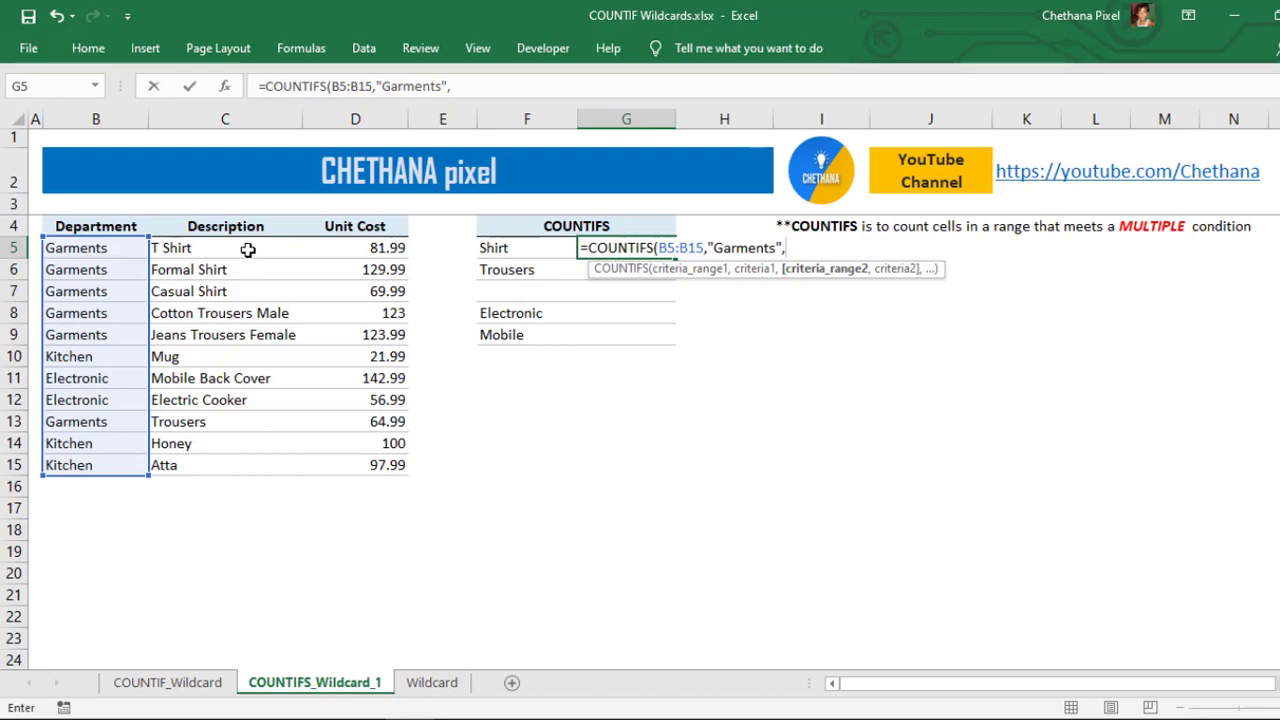
{"action": "left_click_drag", "start_coordinate": [248, 249], "coordinate": [243, 465]}
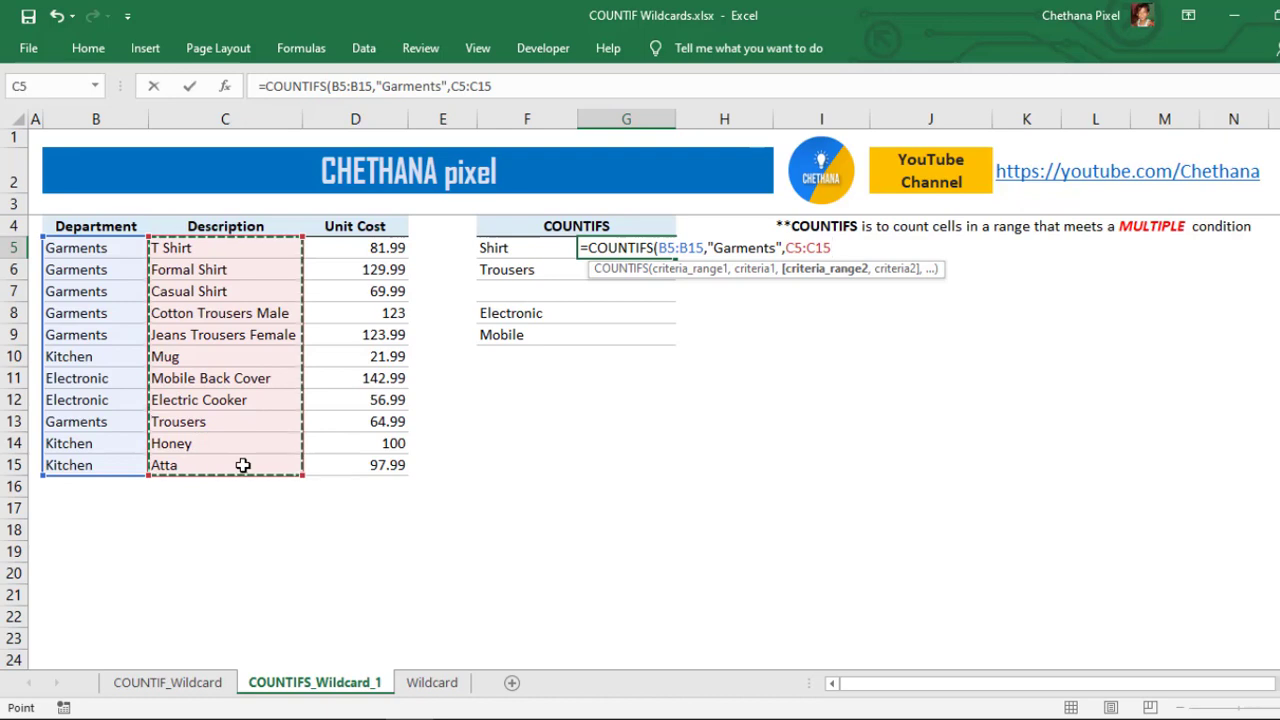
{"action": "type", "text": ",\"S"}
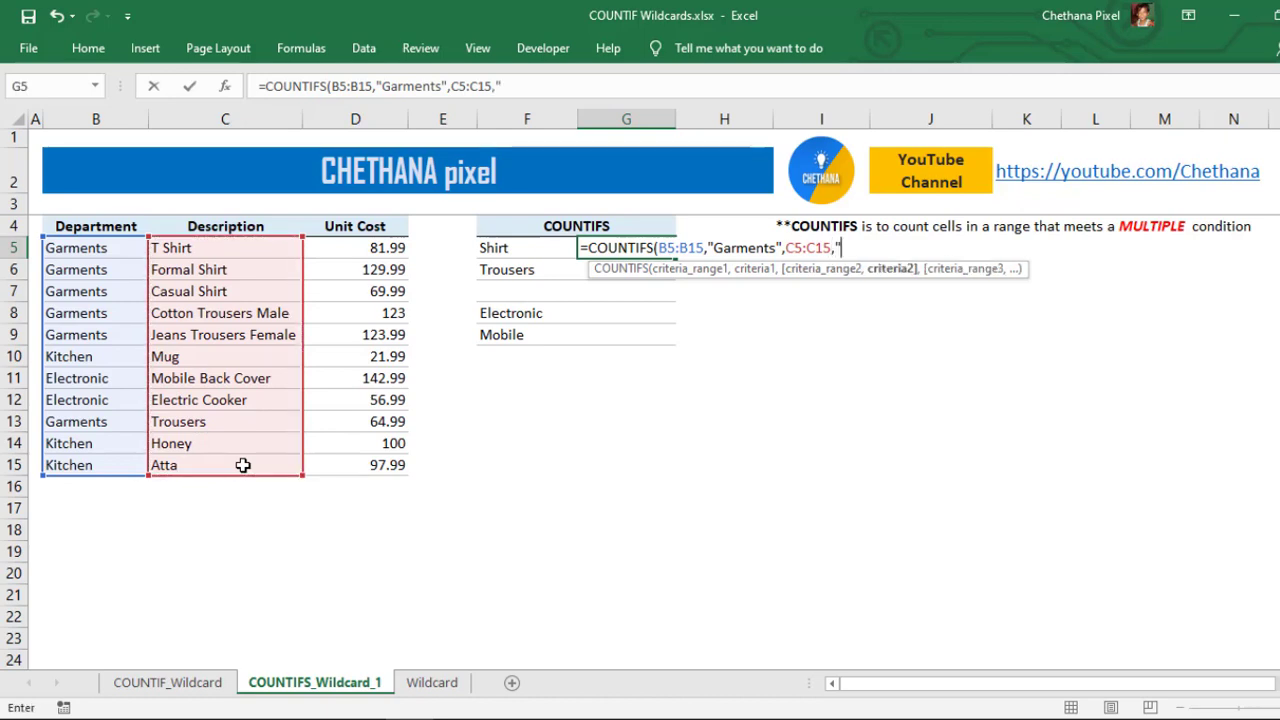
{"action": "type", "text": "hirts"}
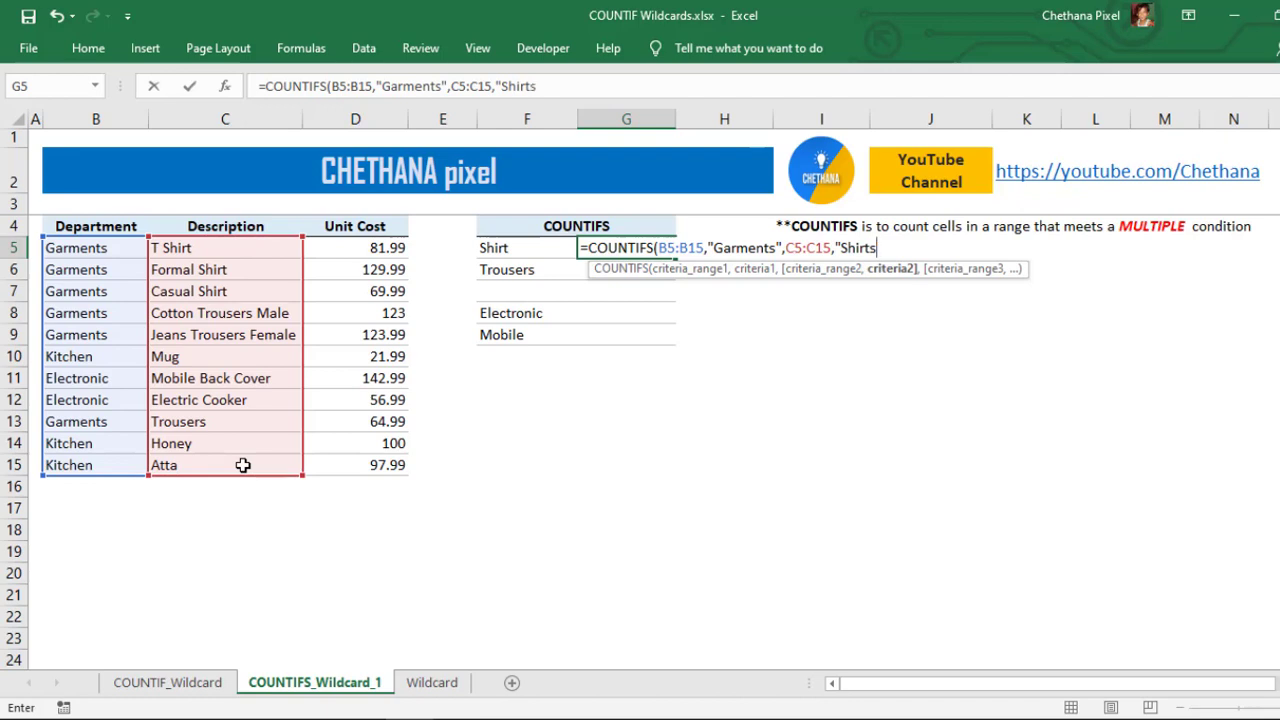
{"action": "key", "text": "BackSpace"}
{"action": "type", "text": "\")"}
{"action": "key", "text": "Return"}
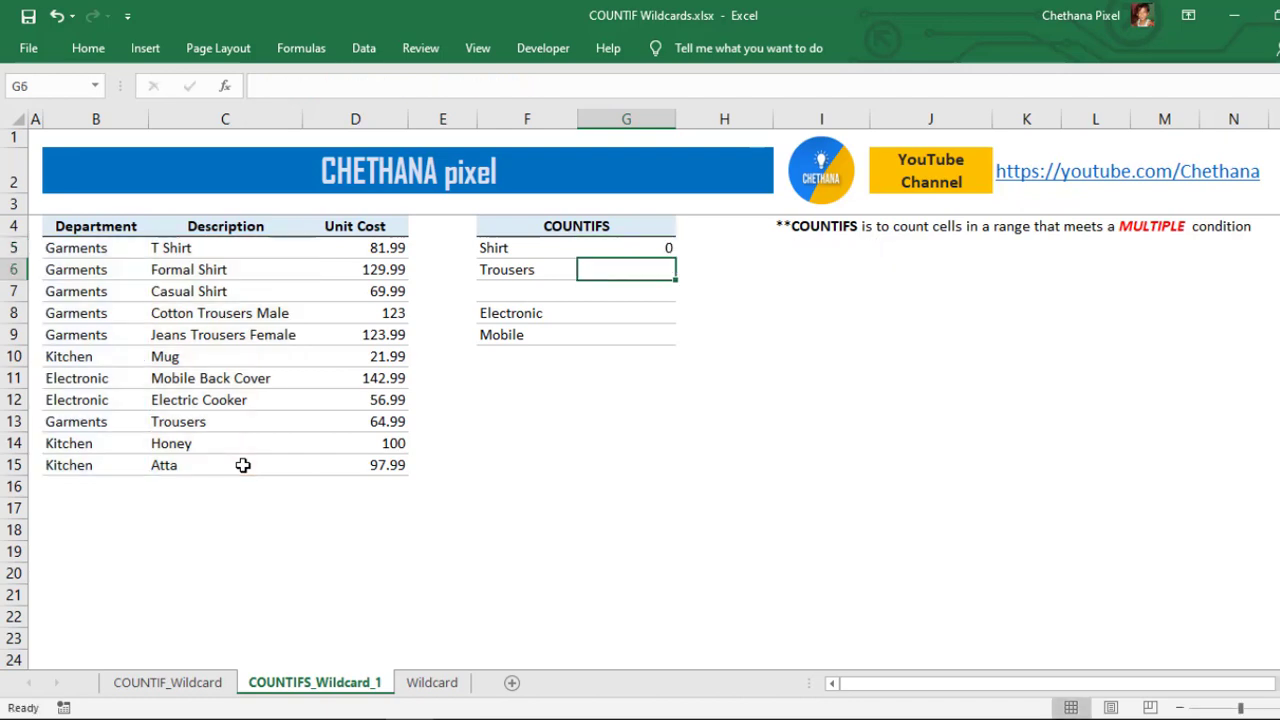
Step: Change the second criterion in the G5 formula to "*Shirt*" and check the count against the shirt descriptions in C5:C7
{"action": "double_click", "coordinate": [618, 246]}
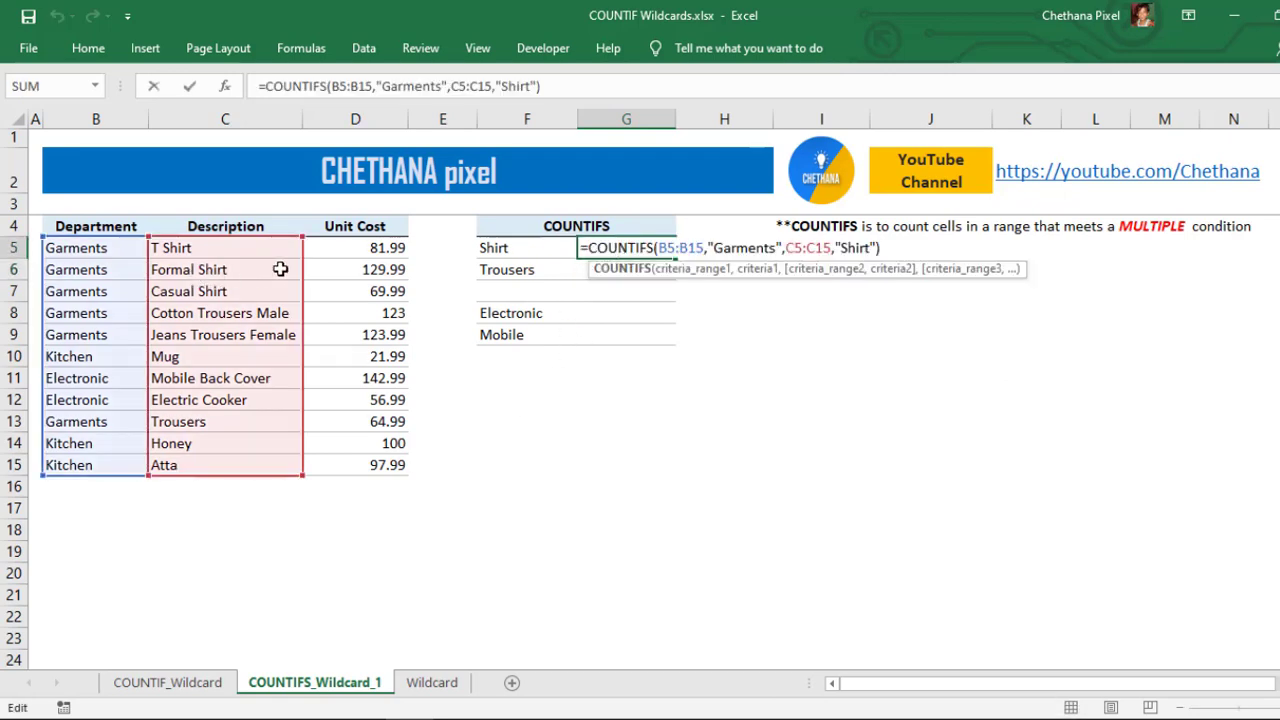
{"action": "left_click", "coordinate": [842, 248]}
{"action": "type", "text": "*"}
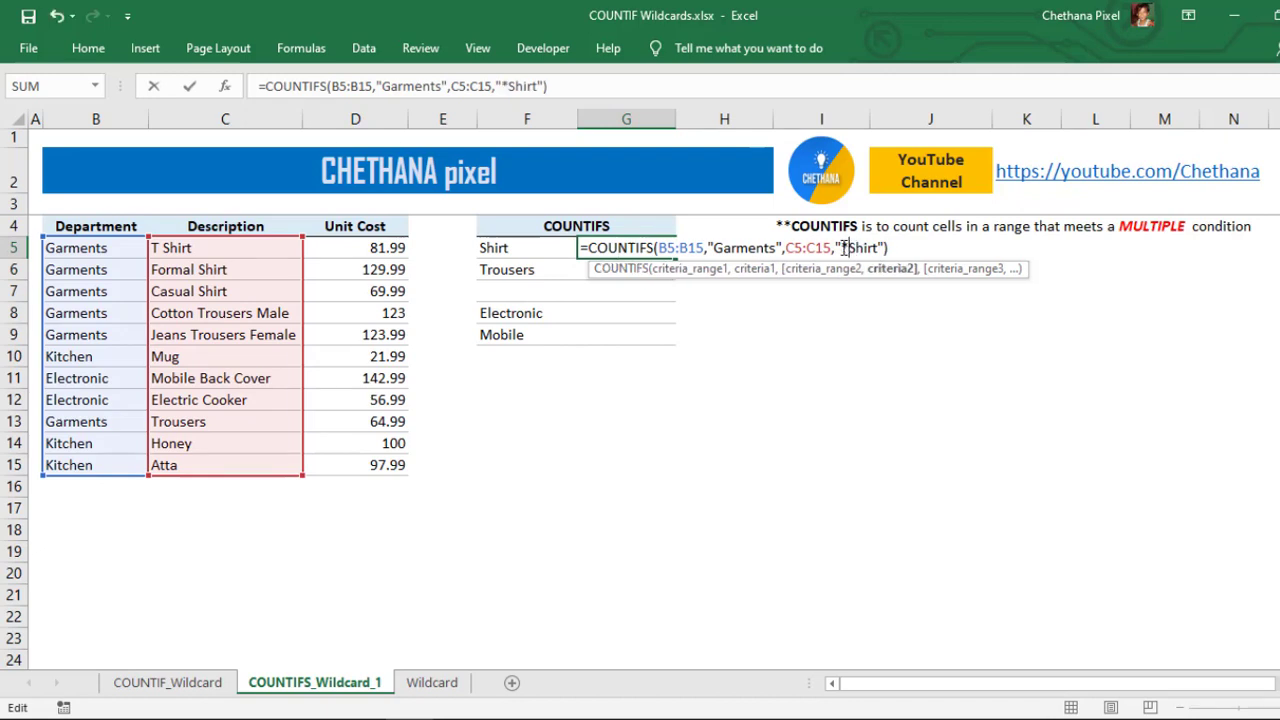
{"action": "key", "text": "Right"}
{"action": "key", "text": "Right"}
{"action": "type", "text": "*"}
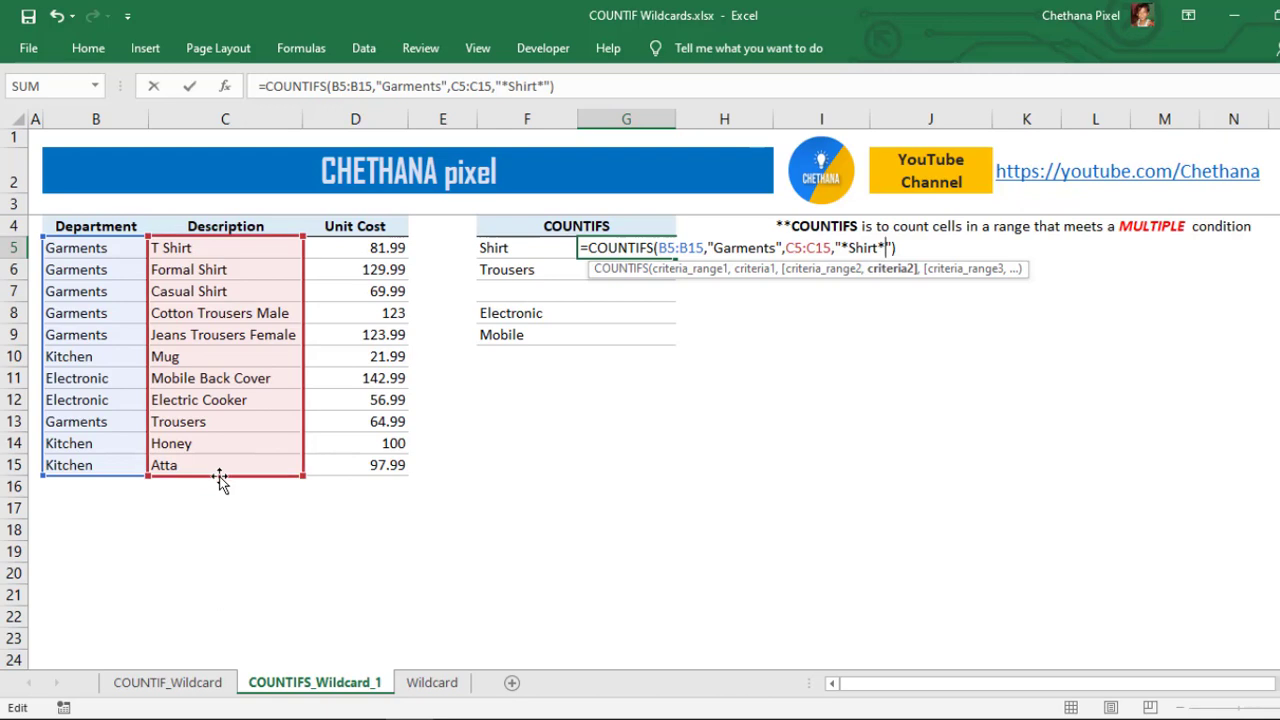
{"action": "left_click", "coordinate": [657, 246]}
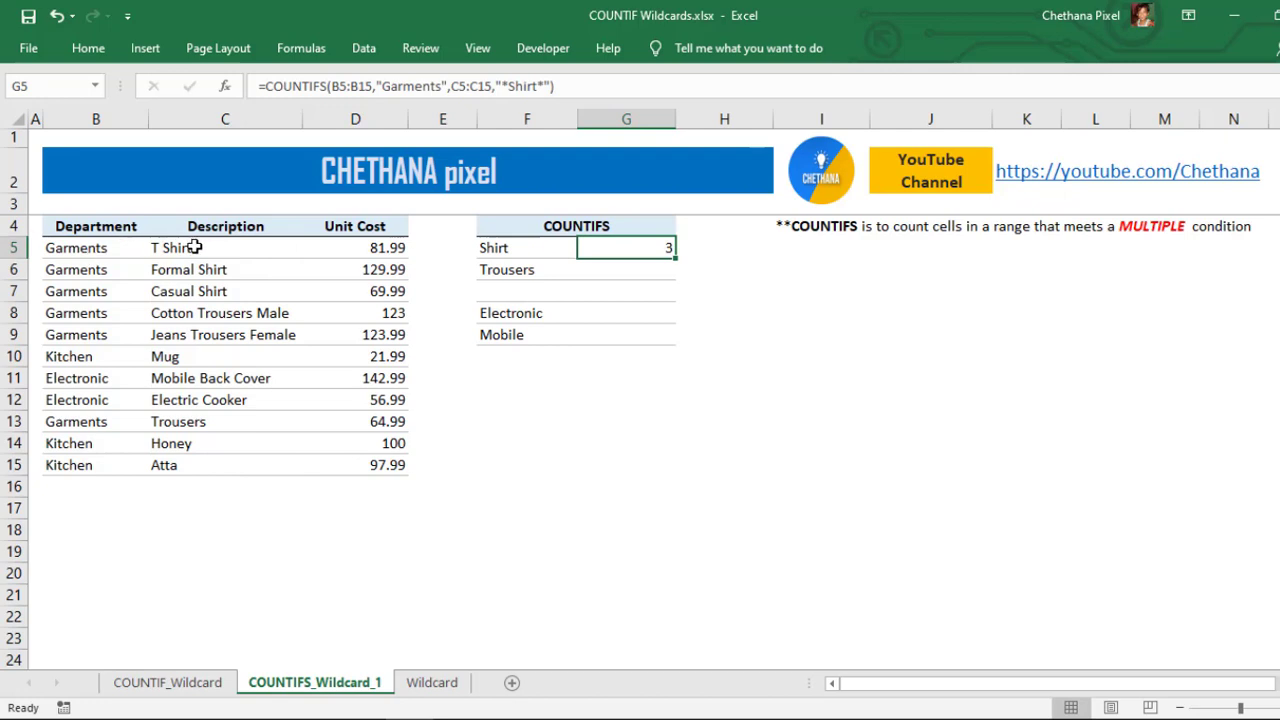
{"action": "left_click_drag", "start_coordinate": [196, 247], "coordinate": [195, 292]}
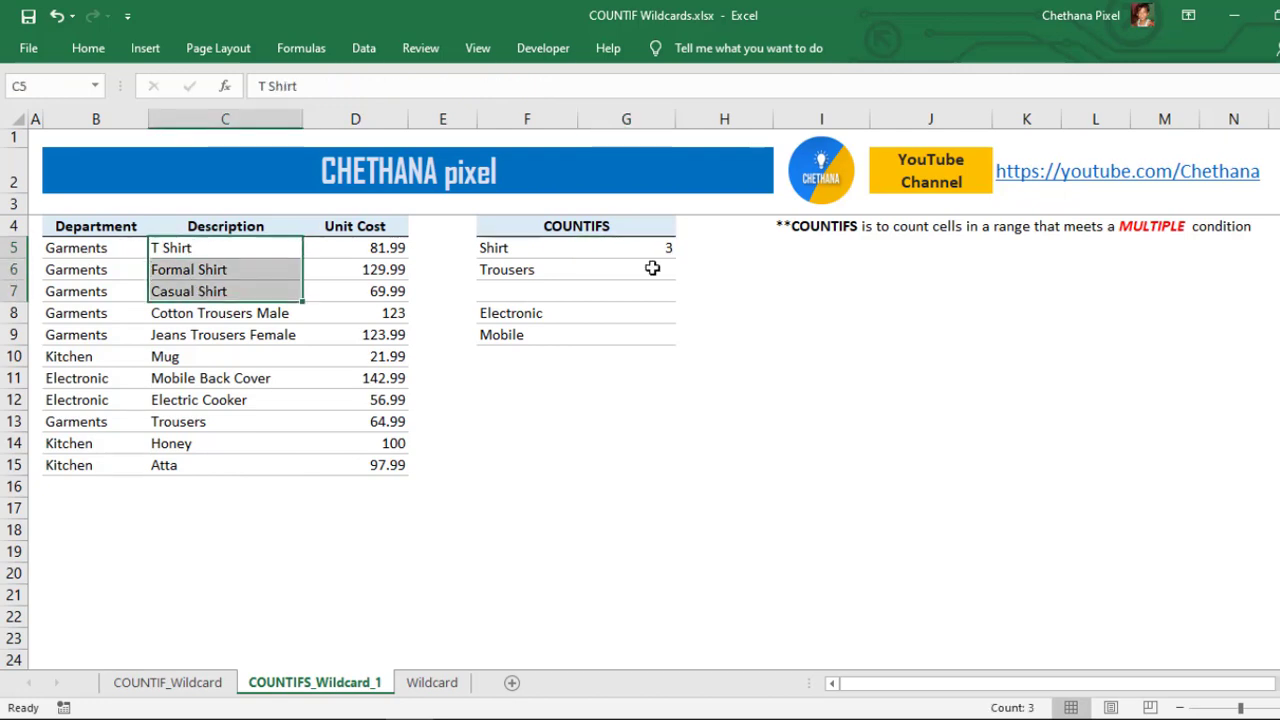
Step: Start a COUNTIFS formula in G6 beside Trousers
{"action": "left_click", "coordinate": [658, 266]}
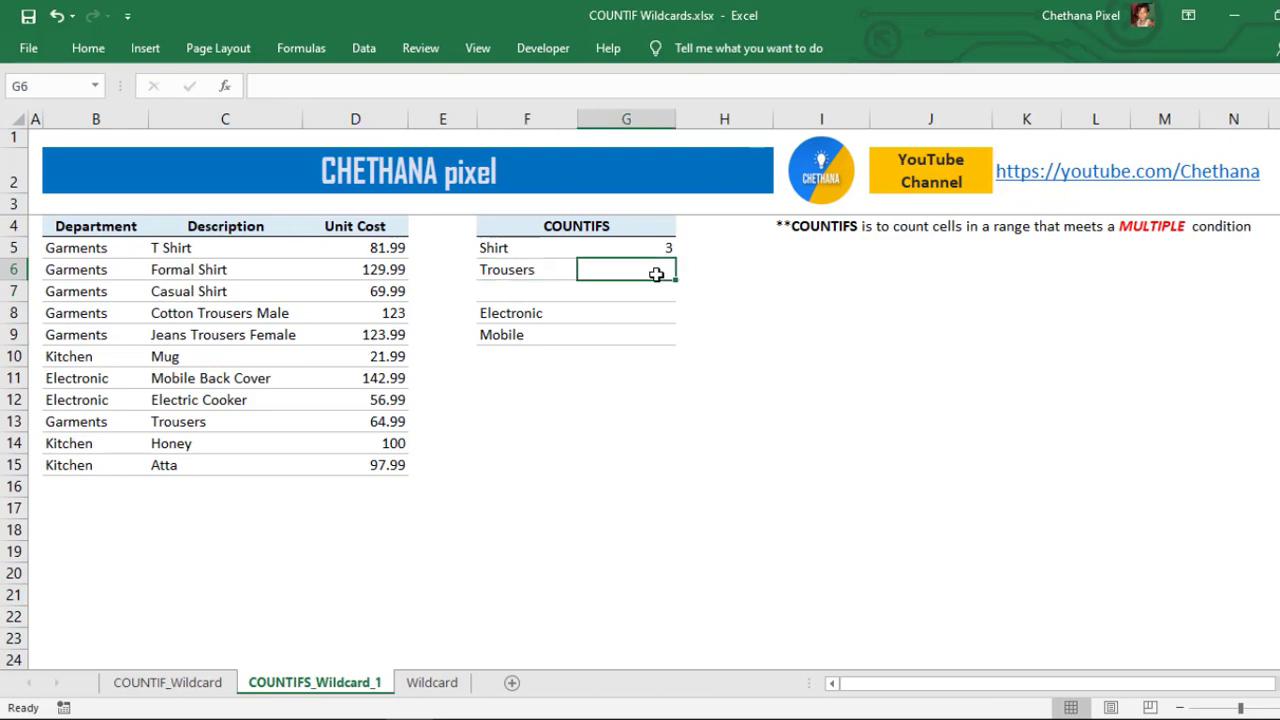
{"action": "type", "text": "=counts"}
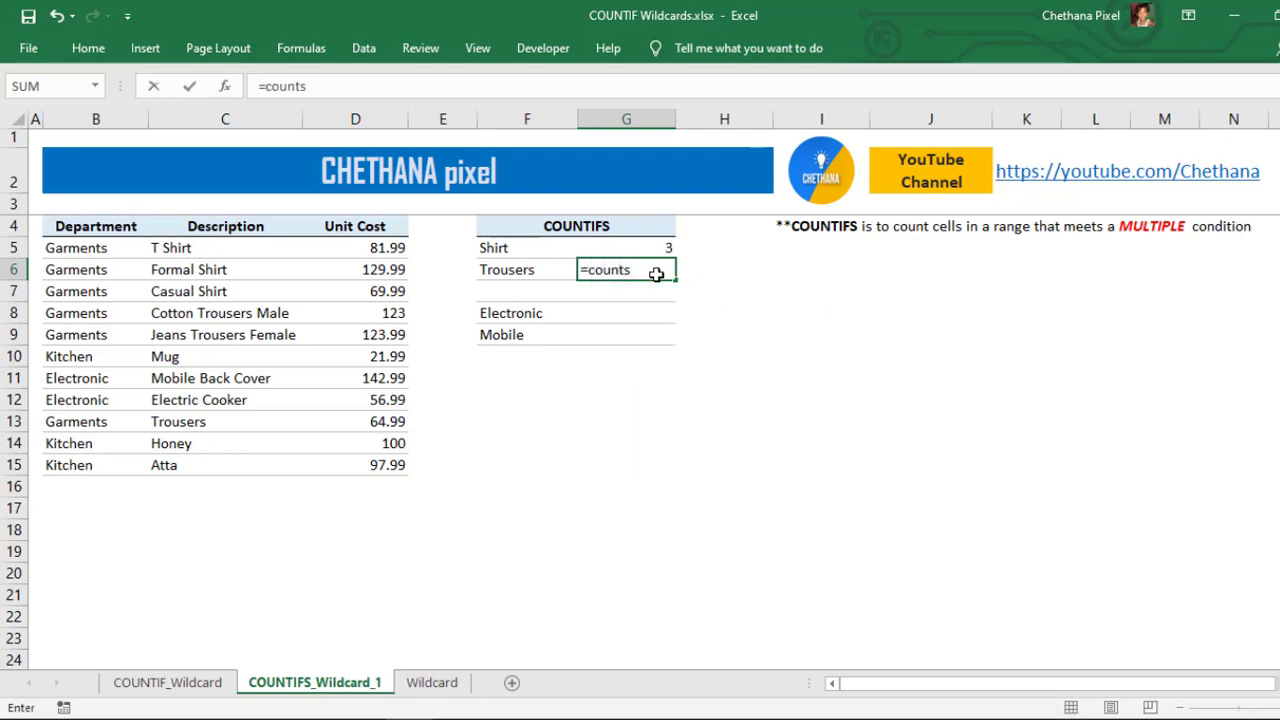
{"action": "key", "text": "BackSpace"}
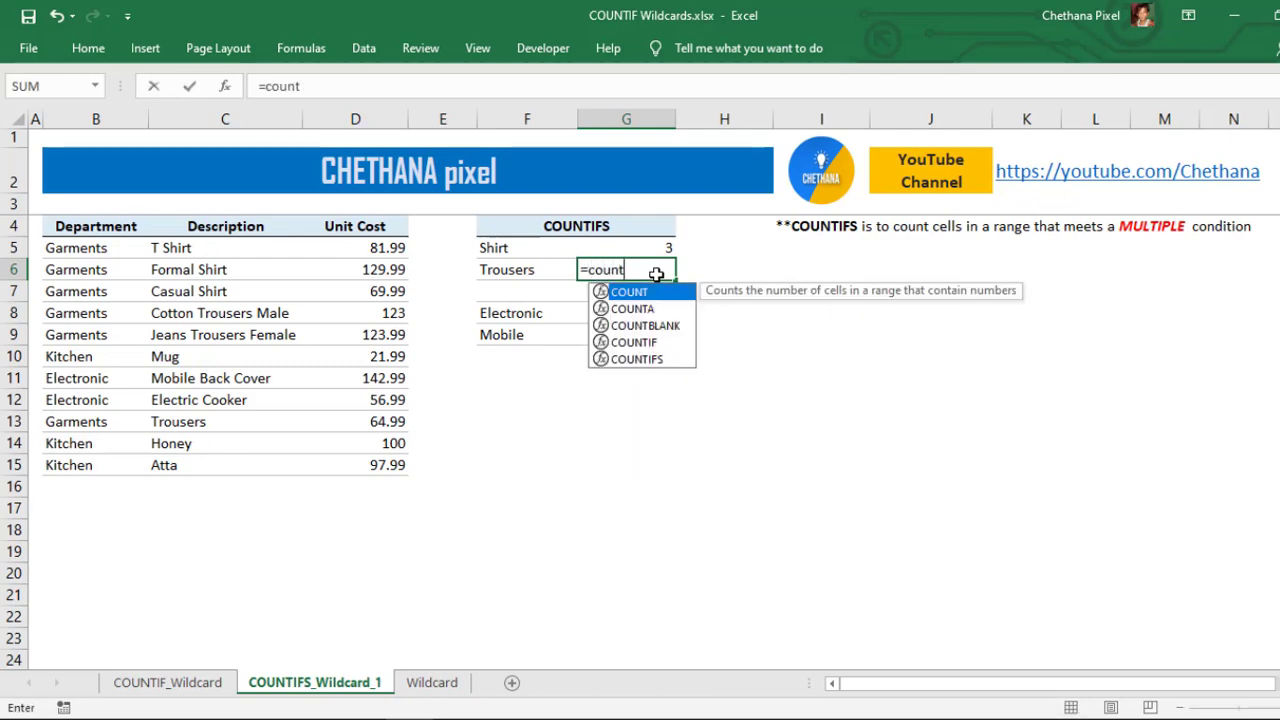
{"action": "type", "text": "if"}
{"action": "key", "text": "Down"}
{"action": "key", "text": "Tab"}
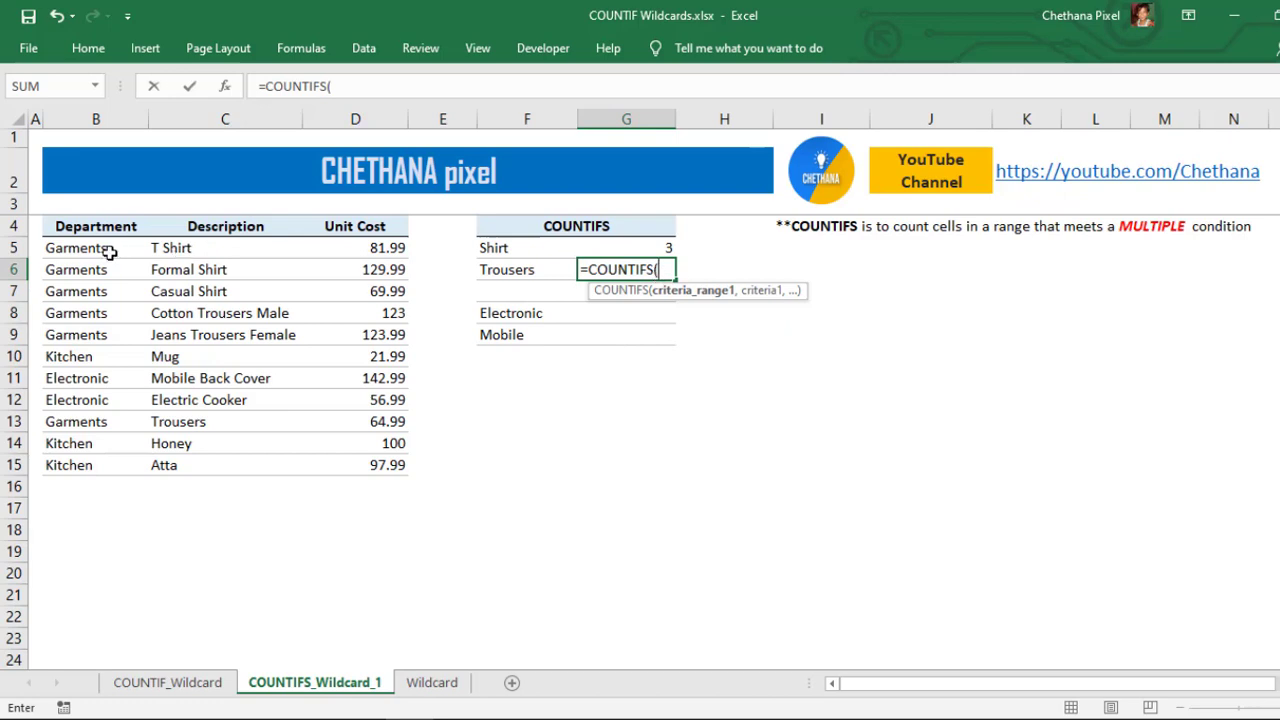
Step: Add the Department range B5:B15 with the criterion "Garmetns" as the first condition of the G6 formula
{"action": "left_click_drag", "start_coordinate": [108, 252], "coordinate": [93, 457]}
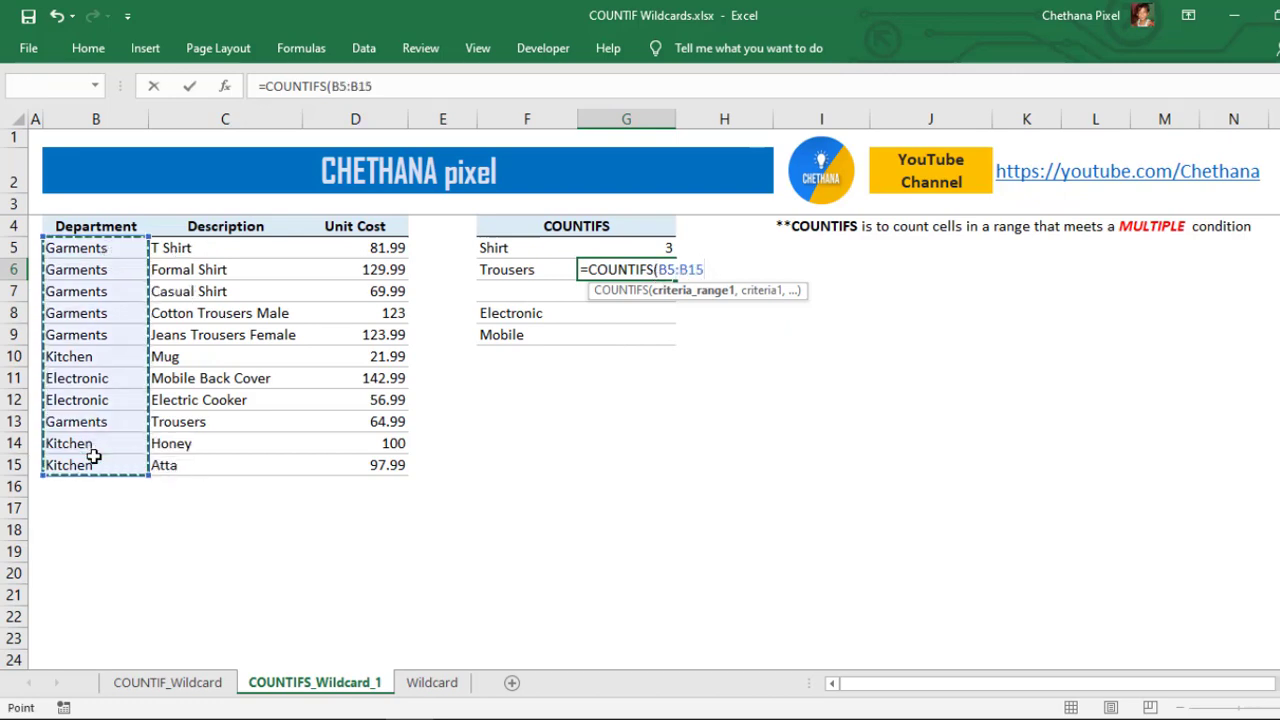
{"action": "type", "text": ","}
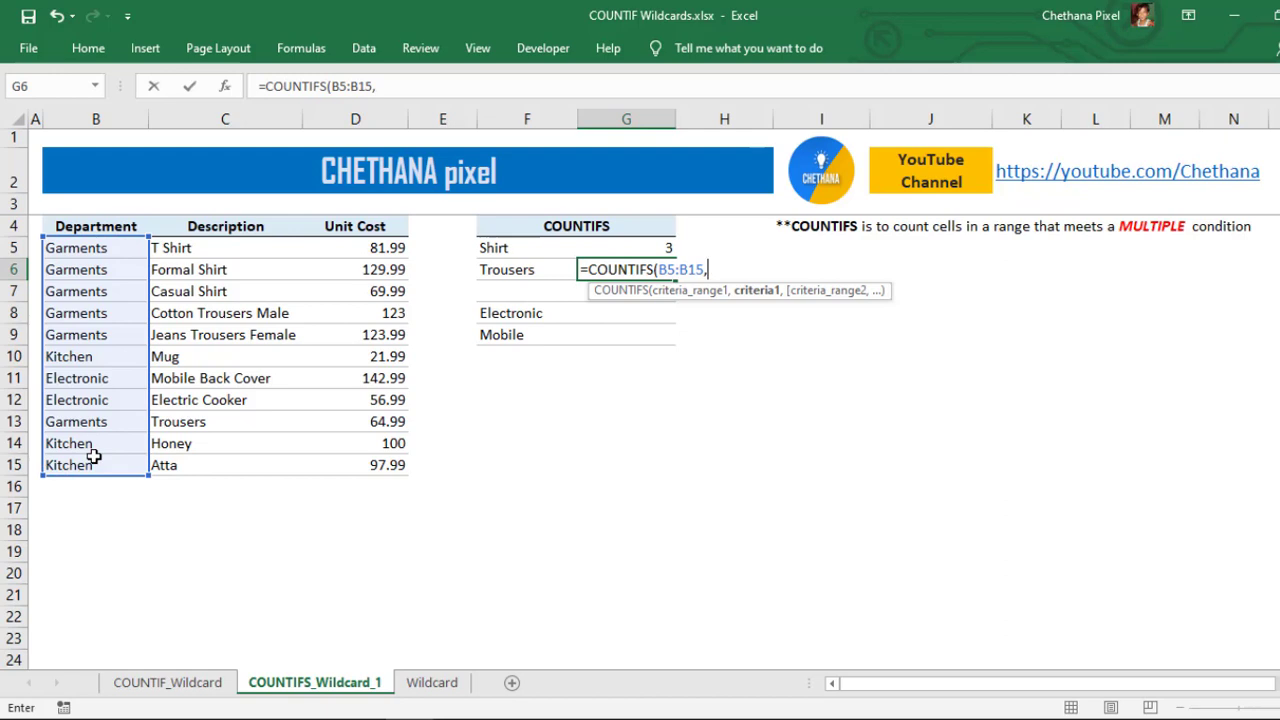
{"action": "type", "text": "\"Garmetns"}
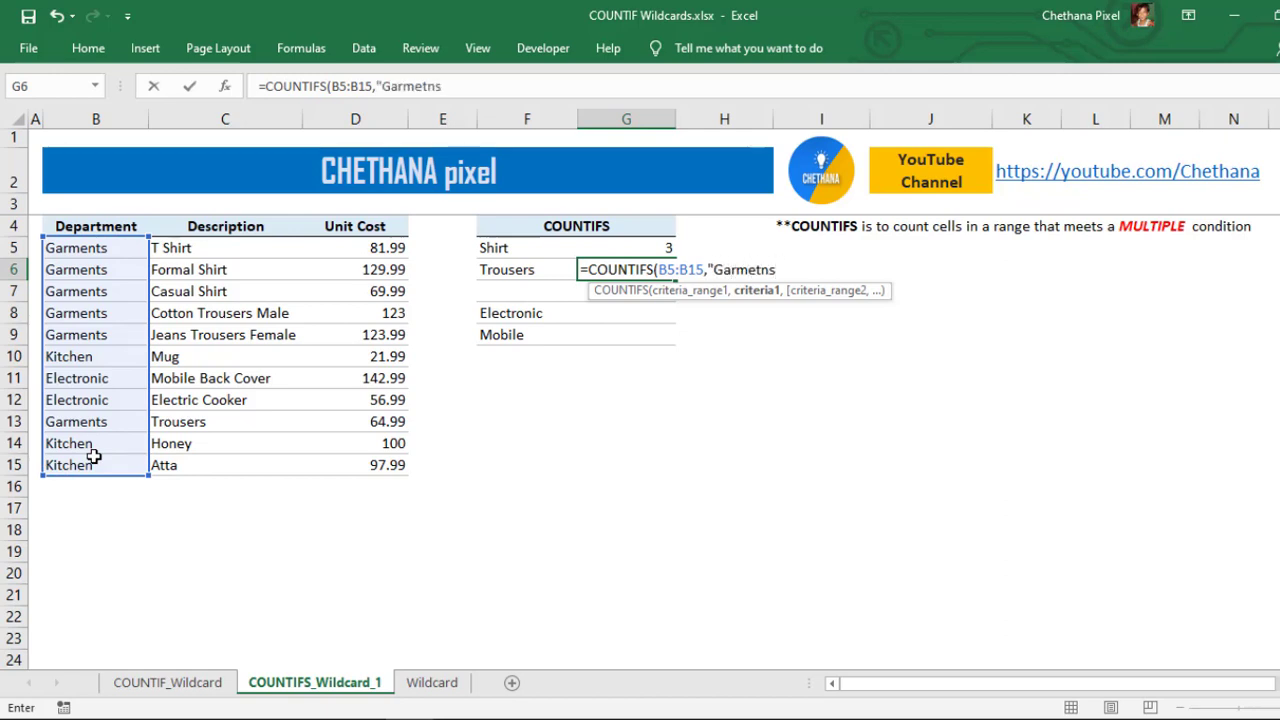
{"action": "type", "text": "\"<"}
{"action": "key", "text": "BackSpace"}
{"action": "type", "text": ","}
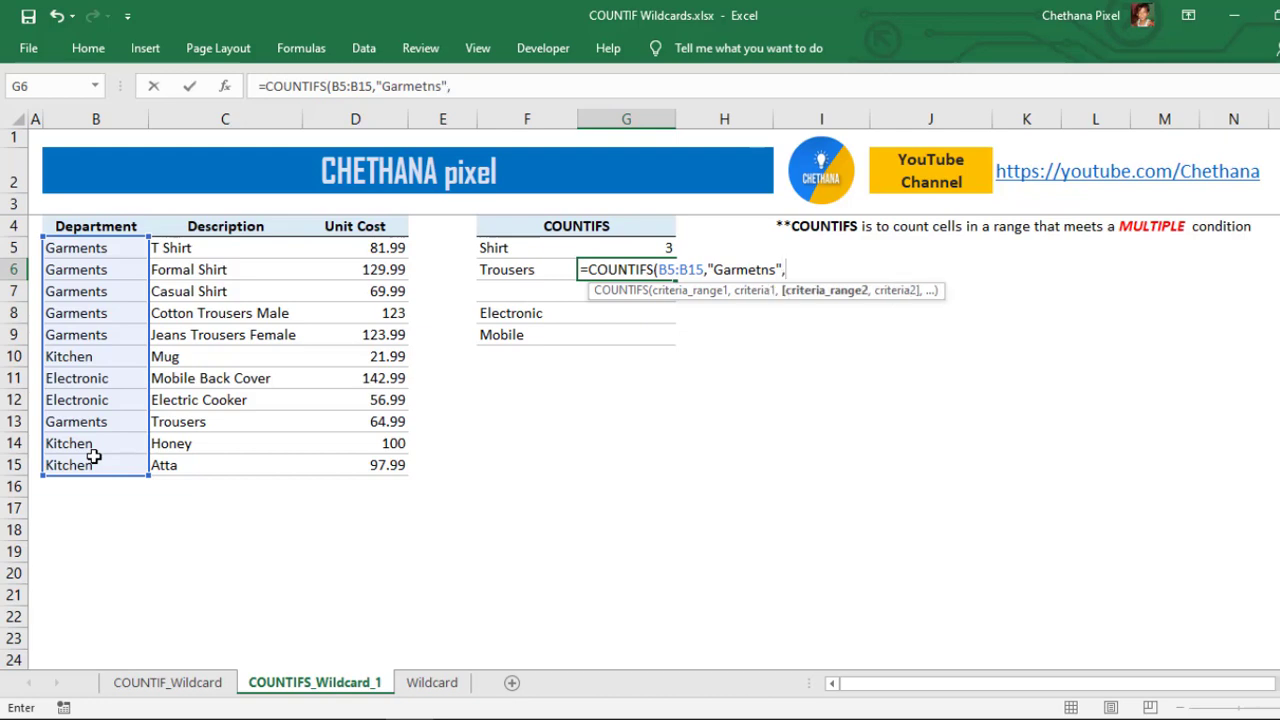
Step: Add the Description range C5:C15 with cell F6 as the second criterion and complete the G6 formula
{"action": "left_click_drag", "start_coordinate": [222, 248], "coordinate": [213, 462]}
{"action": "type", "text": ","}
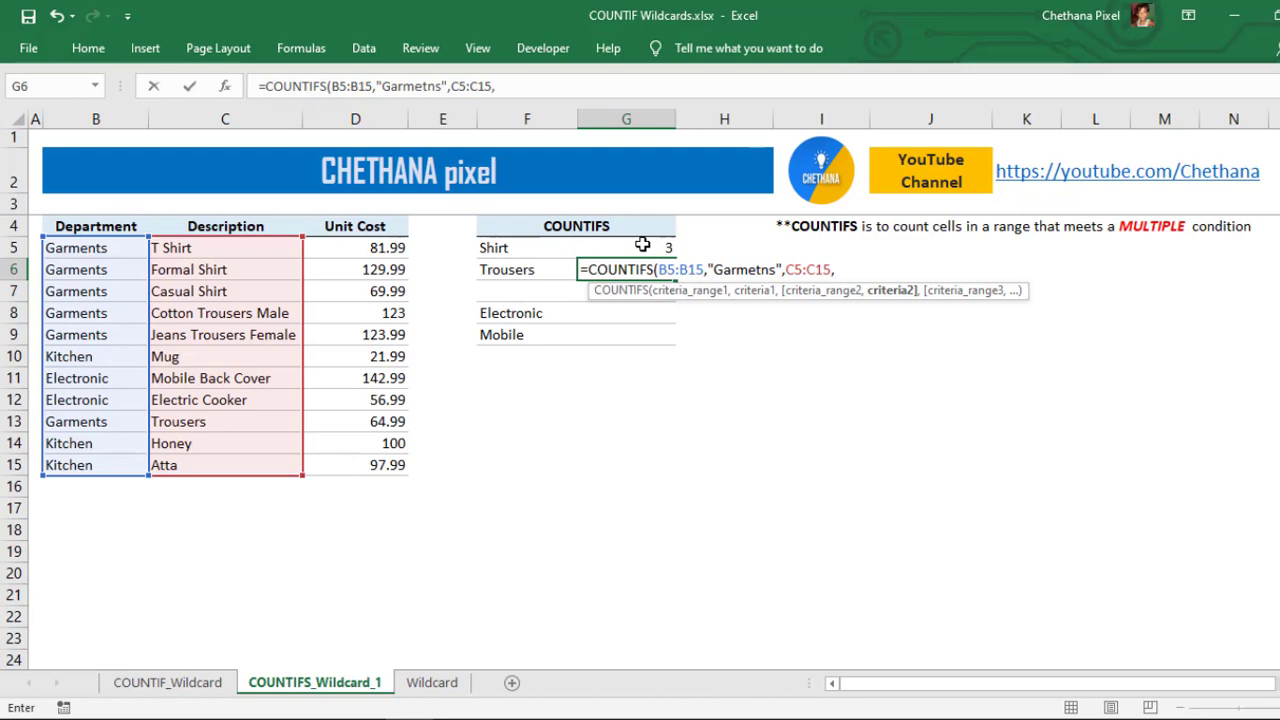
{"action": "double_click", "coordinate": [726, 270]}
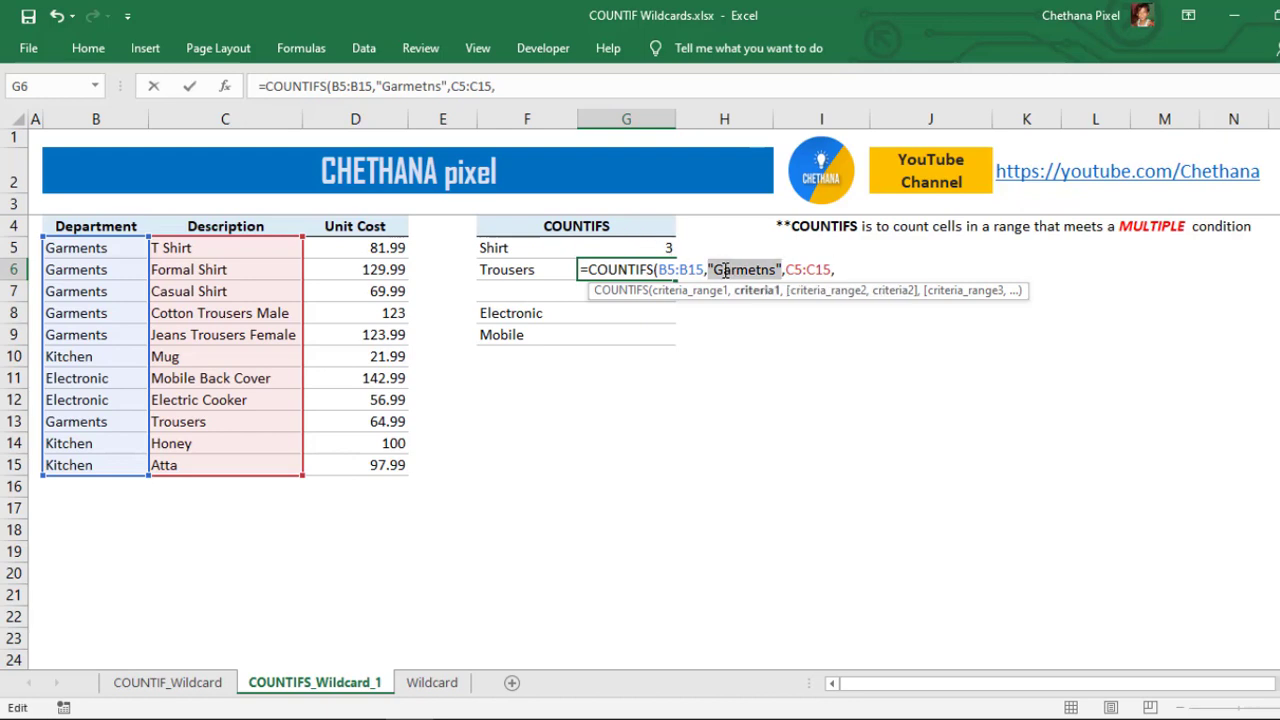
{"action": "left_click", "coordinate": [845, 268]}
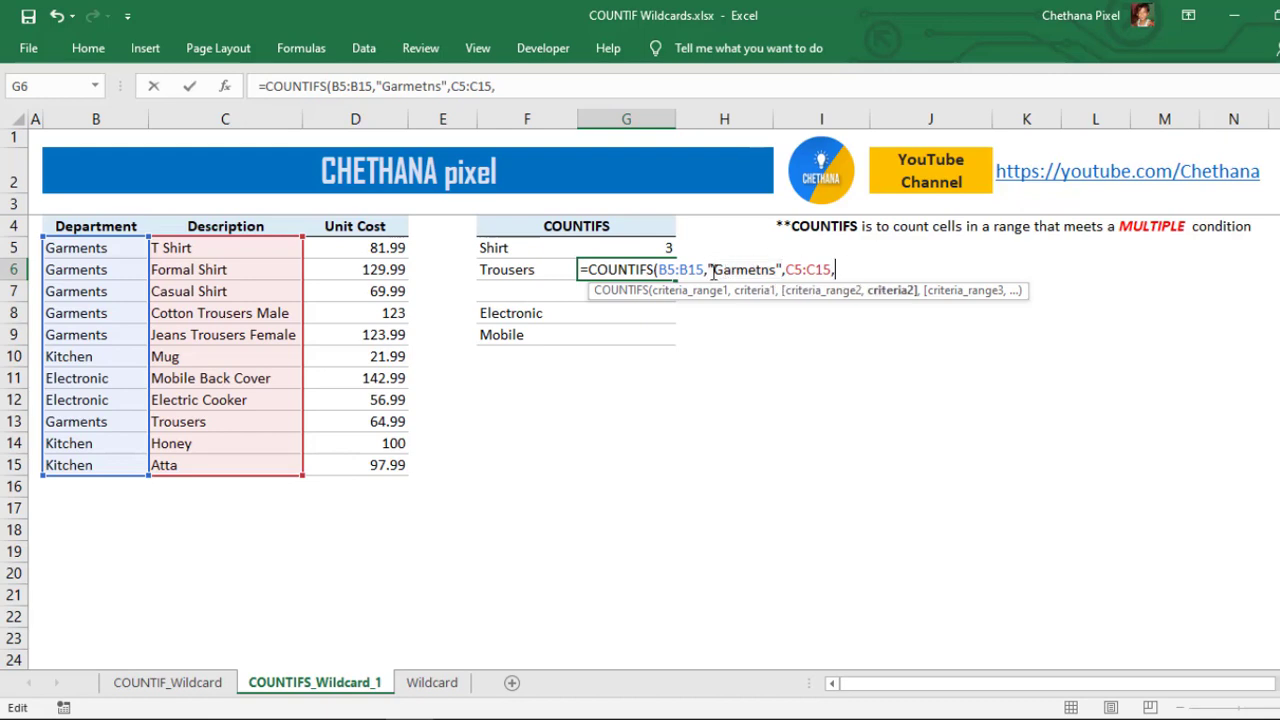
{"action": "left_click", "coordinate": [536, 270]}
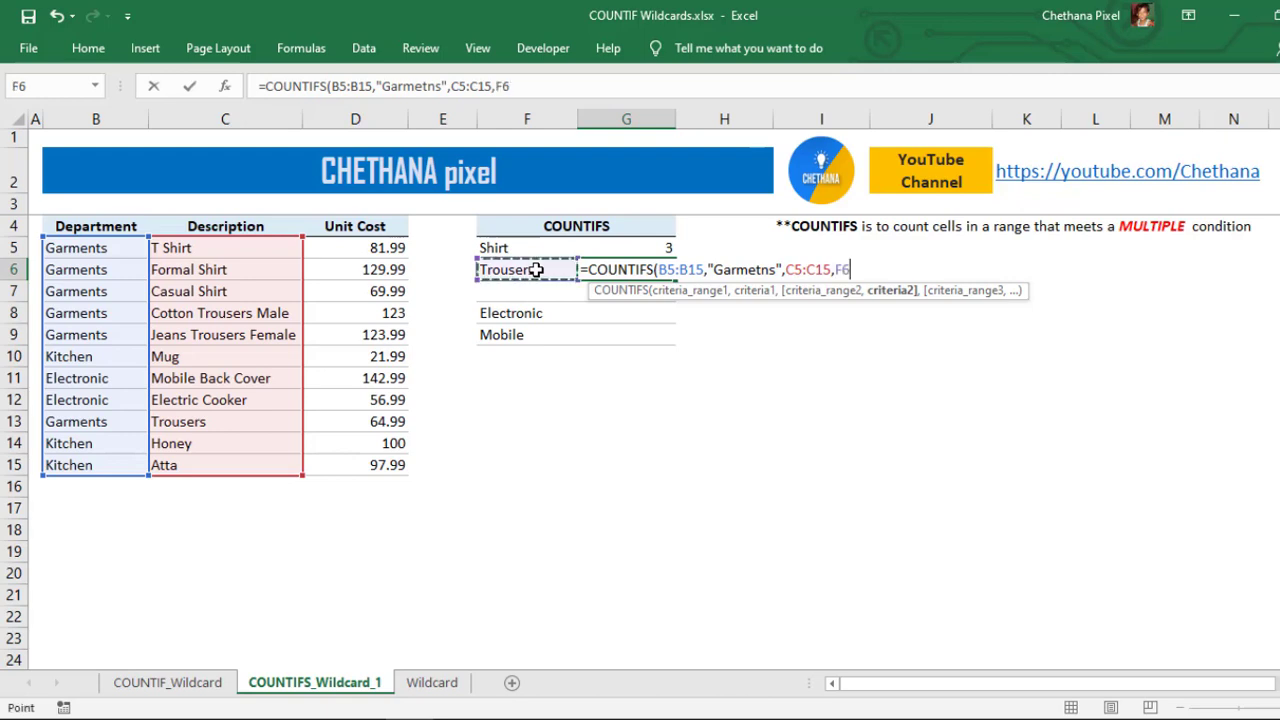
{"action": "type", "text": ")"}
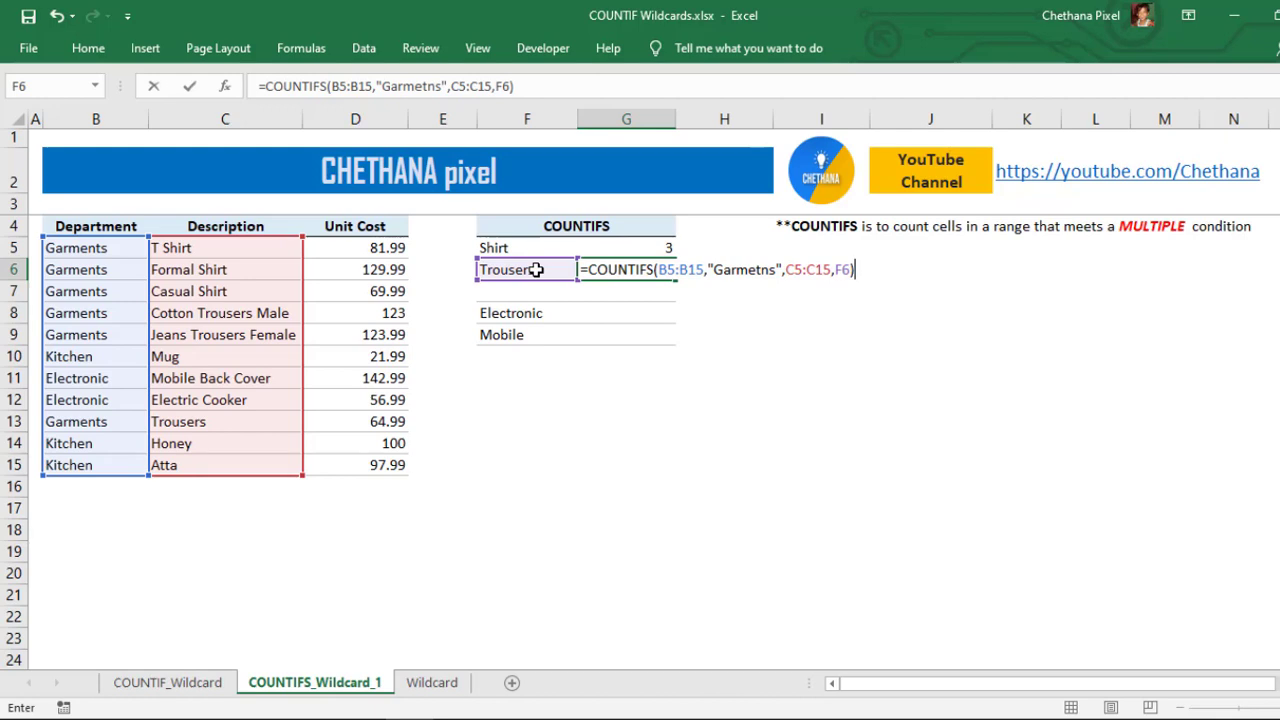
{"action": "key", "text": "Return"}
{"action": "key", "text": "Up"}
{"action": "key", "text": "Left"}
{"action": "key", "text": "F2"}
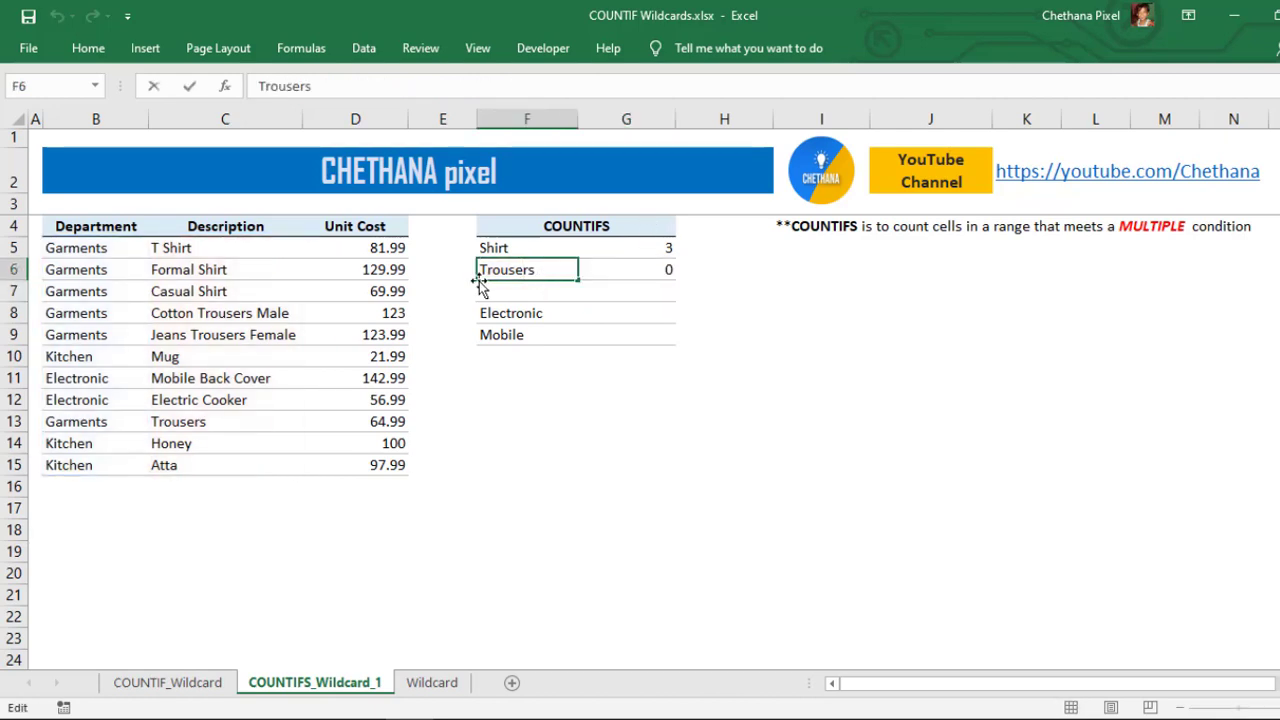
Step: Change the second criterion in the G6 formula to "*"&F6&"*" so it matches descriptions containing the F6 text
{"action": "double_click", "coordinate": [618, 271]}
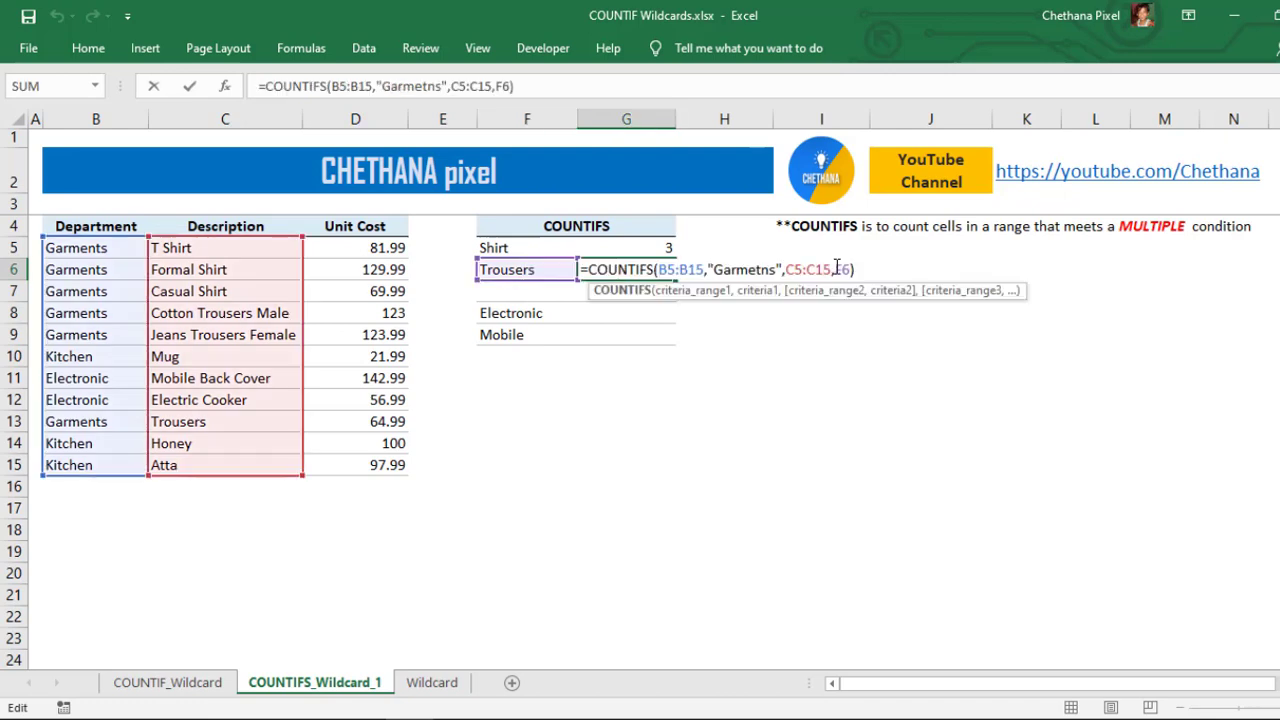
{"action": "left_click", "coordinate": [836, 269]}
{"action": "type", "text": "\""}
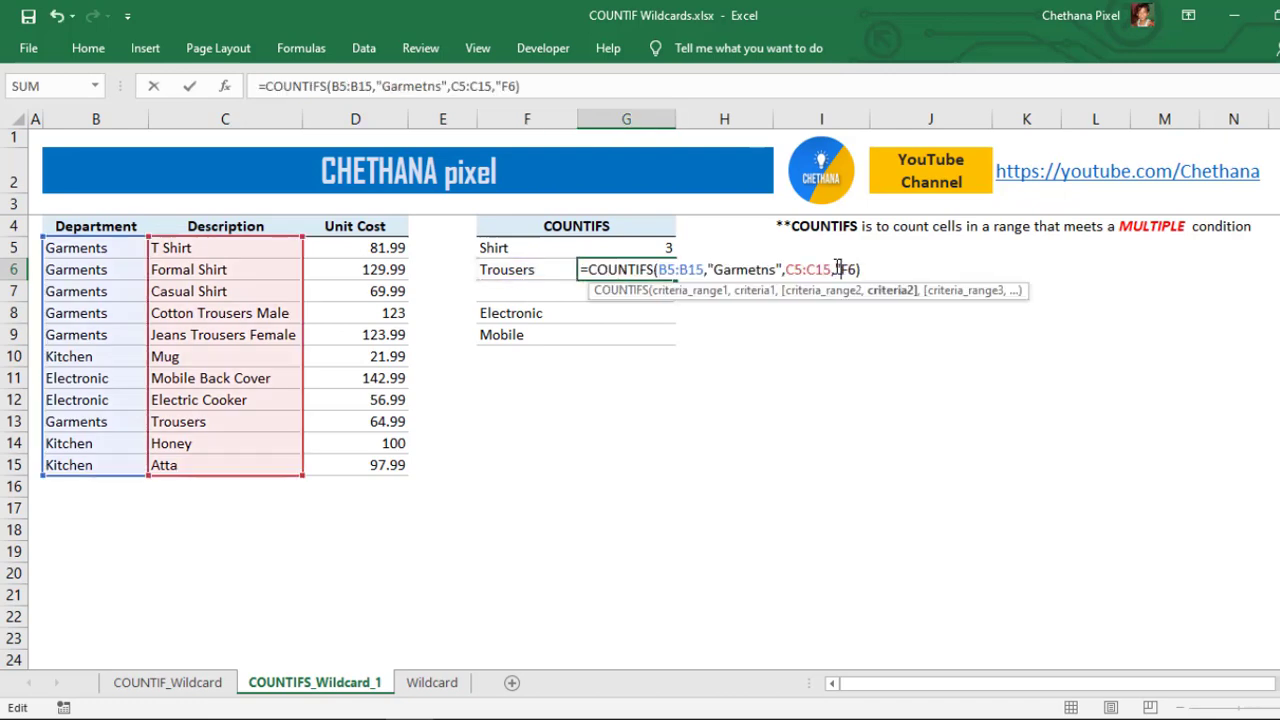
{"action": "type", "text": "*\"&"}
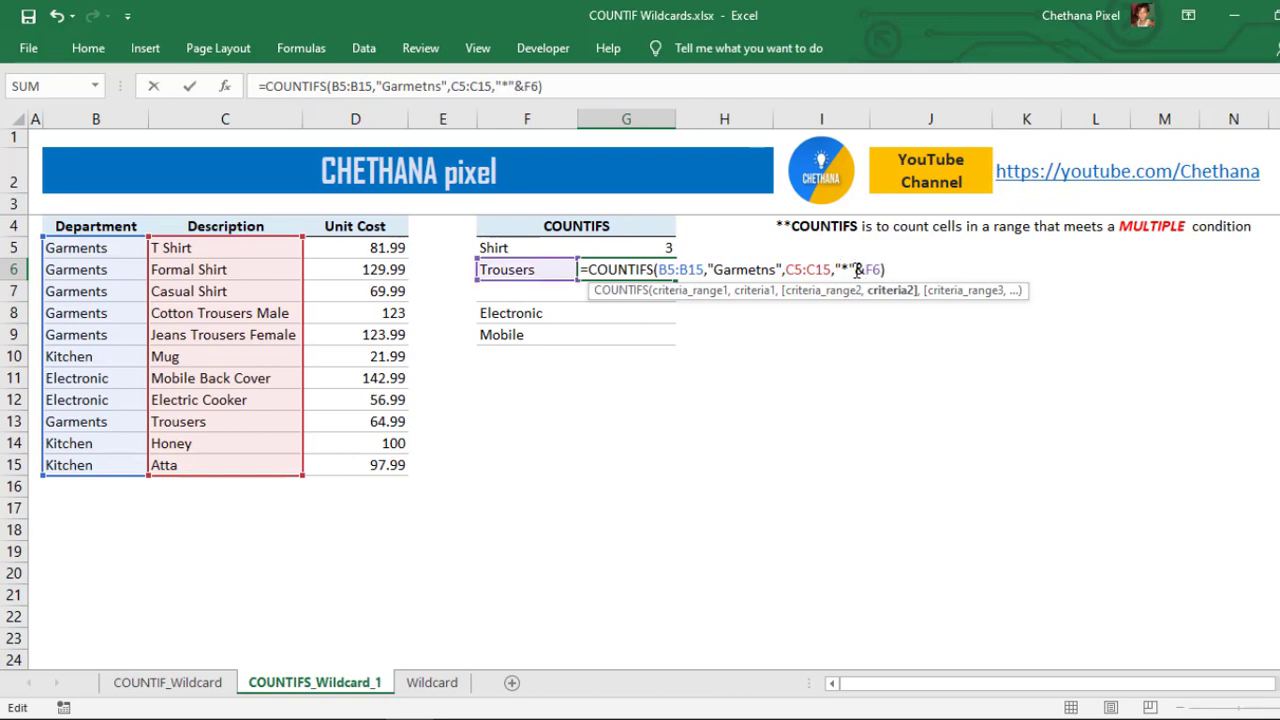
{"action": "left_click", "coordinate": [882, 270]}
{"action": "type", "text": "&"}
{"action": "type", "text": "\""}
{"action": "type", "text": "*\""}
{"action": "type", "text": "\""}
Step: Correct the first criterion in the G6 formula to "Garments" and check the count against the trousers descriptions in column C
{"action": "left_click", "coordinate": [648, 270]}
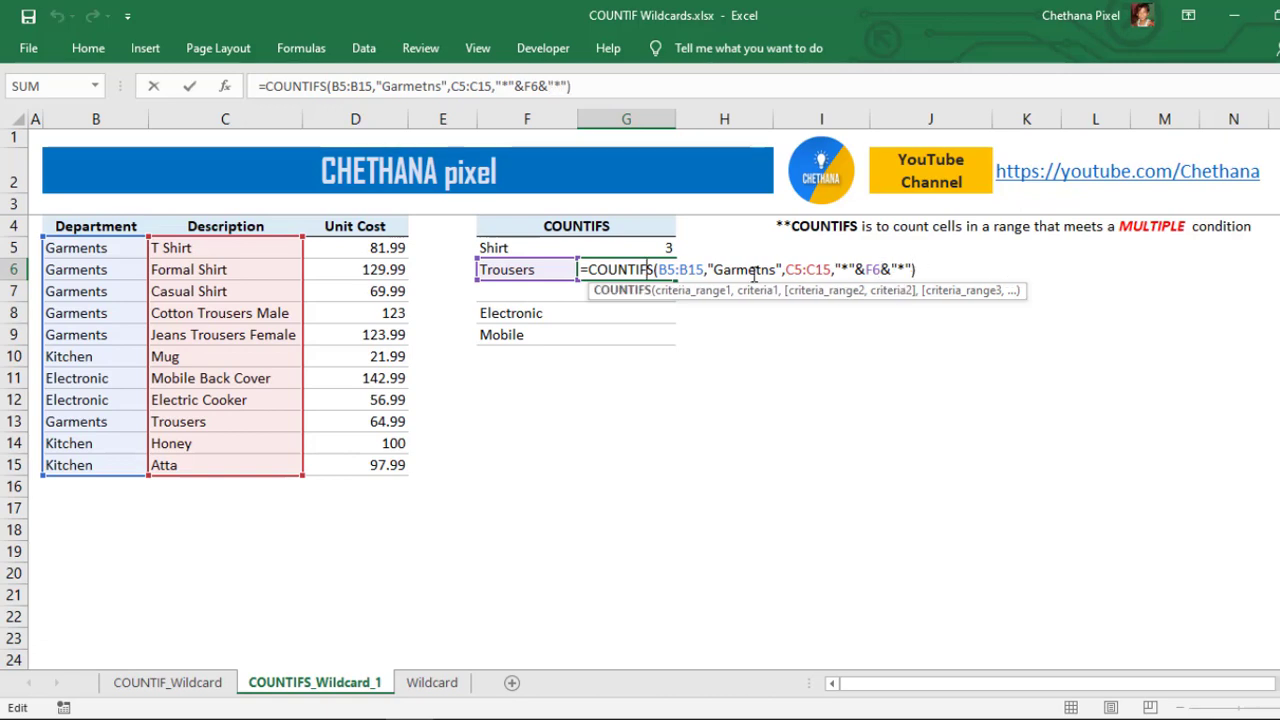
{"action": "left_click", "coordinate": [755, 271]}
{"action": "type", "text": "n"}
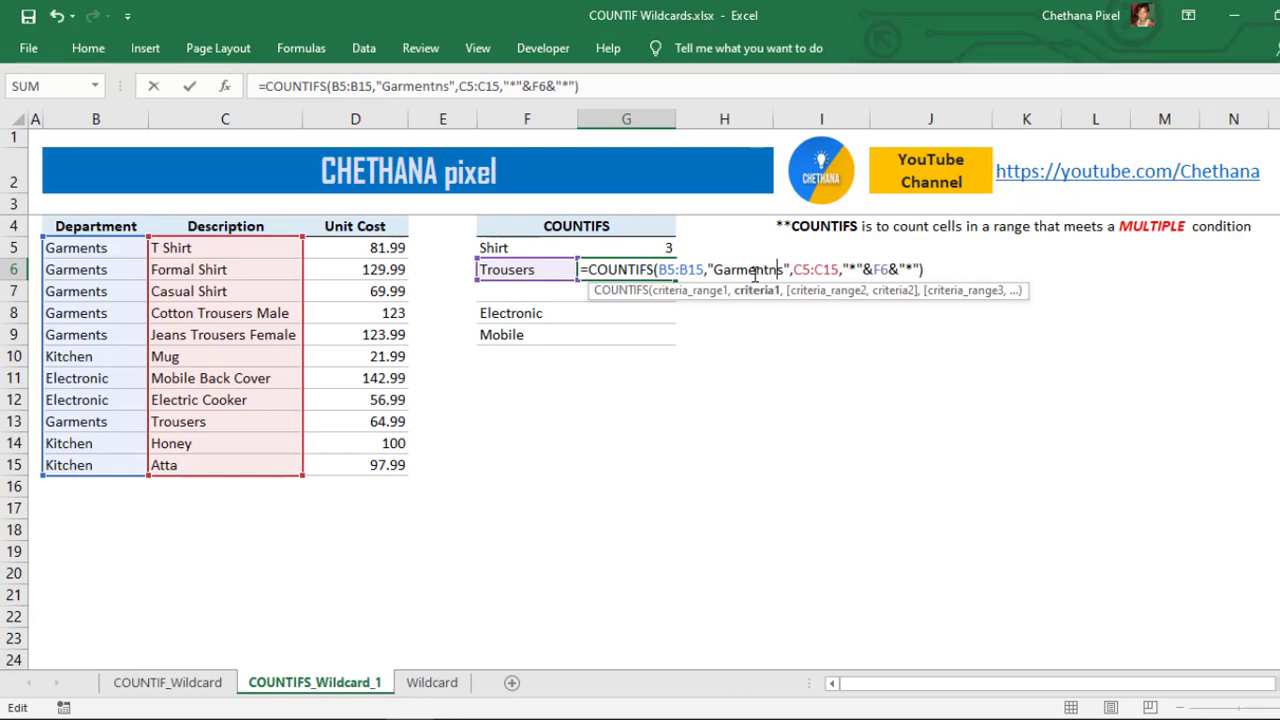
{"action": "key", "text": "BackSpace"}
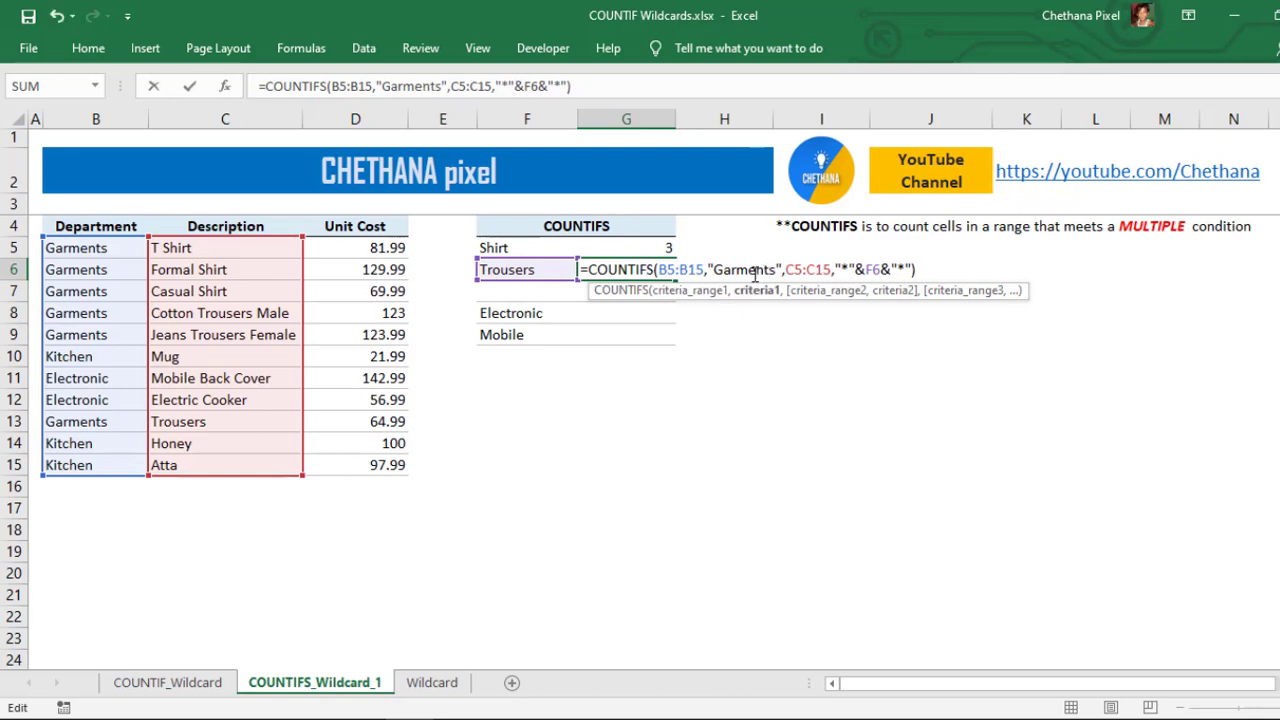
{"action": "key", "text": "ctrl+Return"}
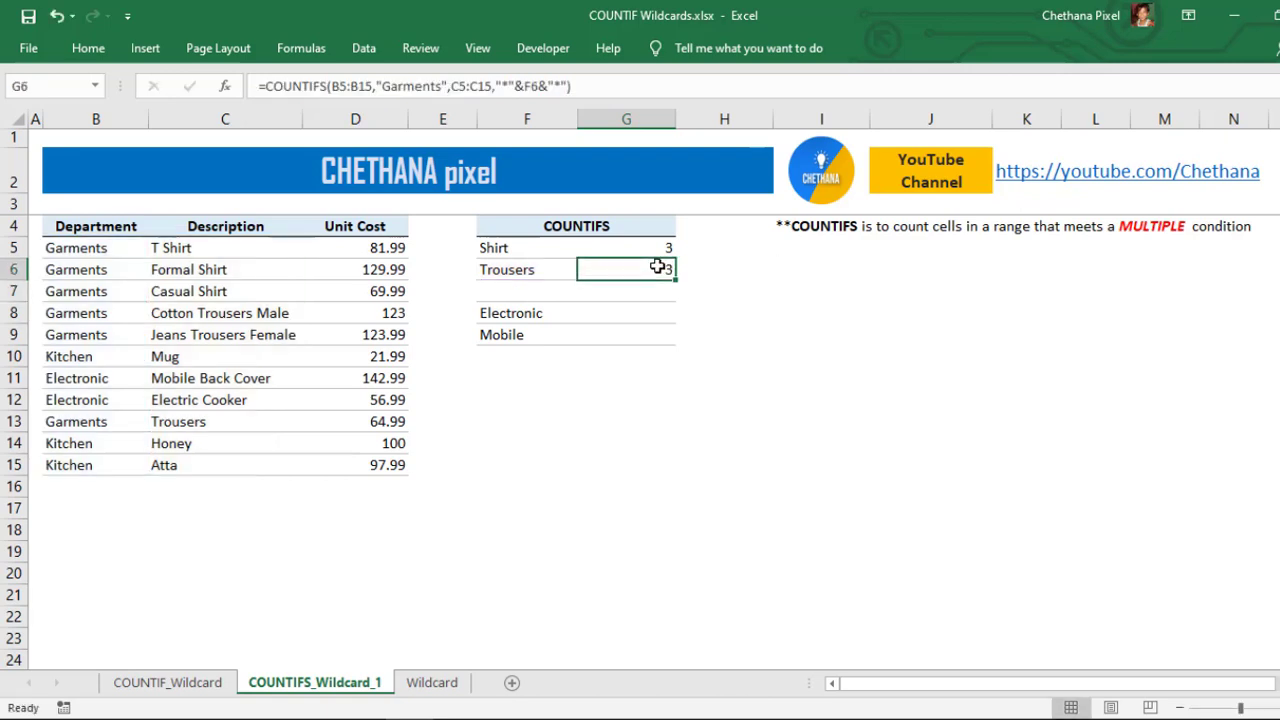
{"action": "left_click", "coordinate": [214, 332]}
{"action": "left_click", "coordinate": [237, 420]}
Step: Start a COUNTIFS formula in G8 beside Electronic
{"action": "left_click", "coordinate": [638, 313]}
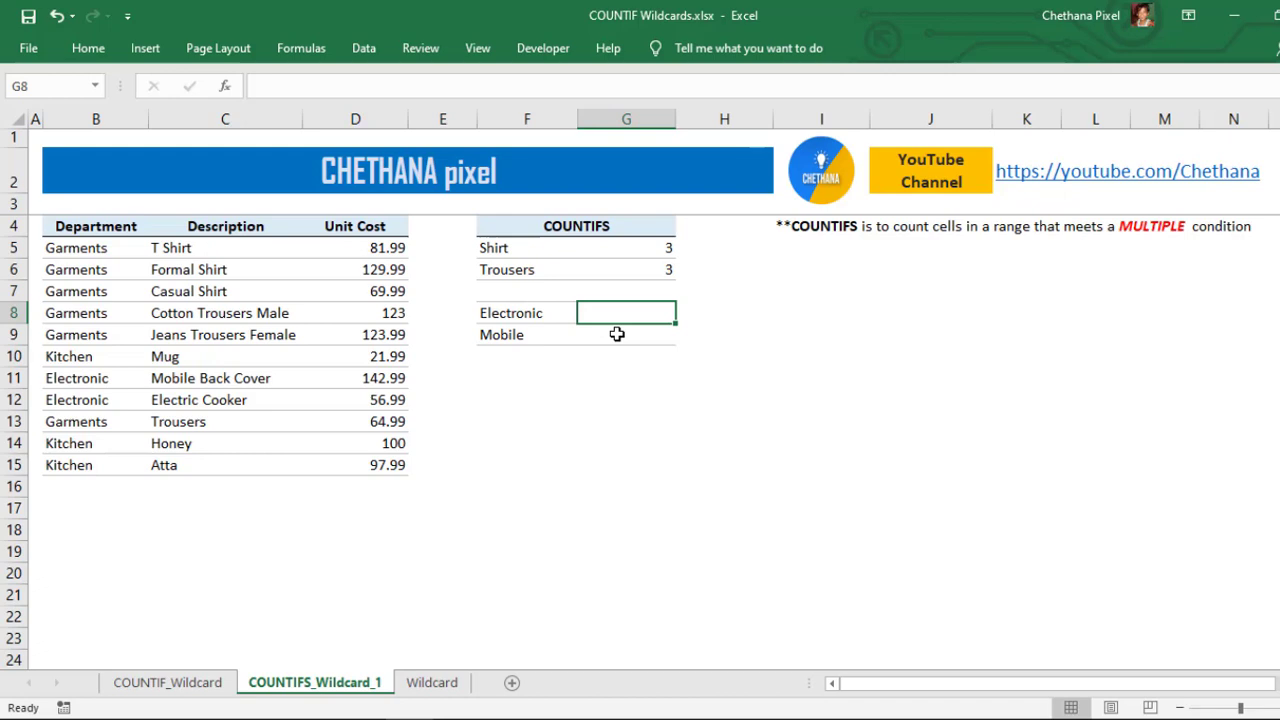
{"action": "type", "text": "=couni"}
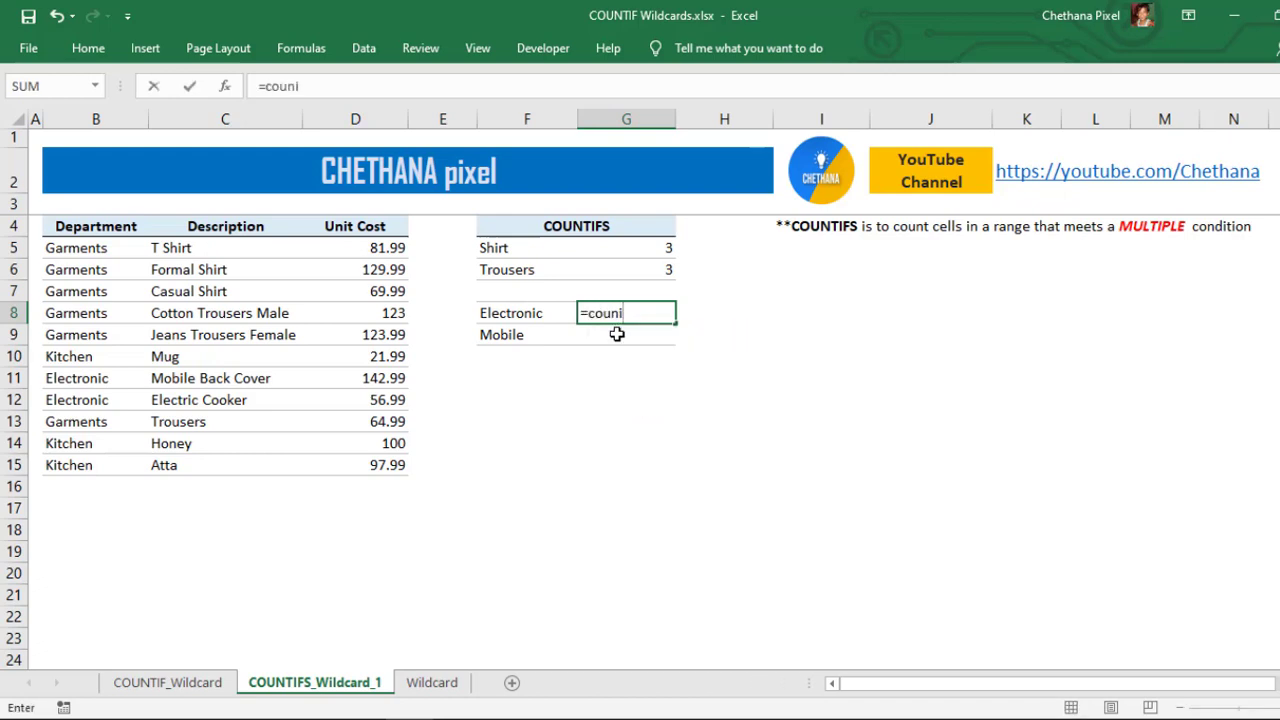
{"action": "key", "text": "BackSpace"}
{"action": "type", "text": "tif"}
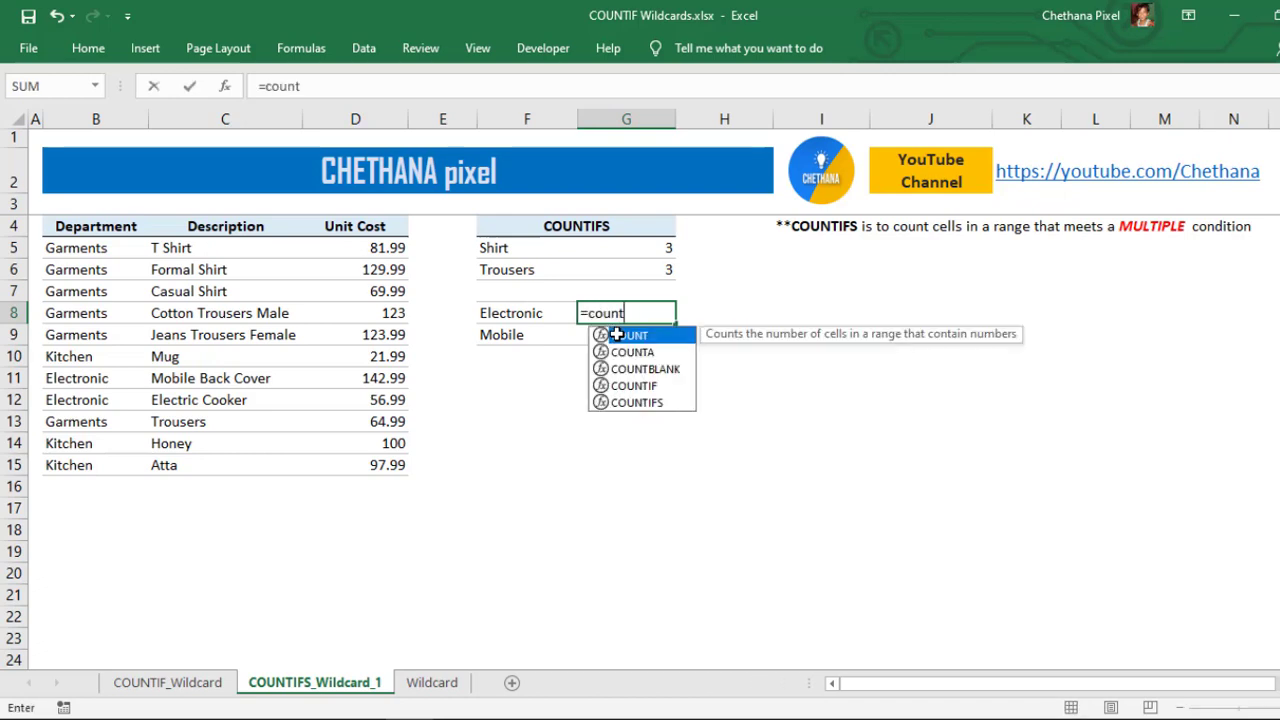
{"action": "key", "text": "Down"}
{"action": "key", "text": "Tab"}
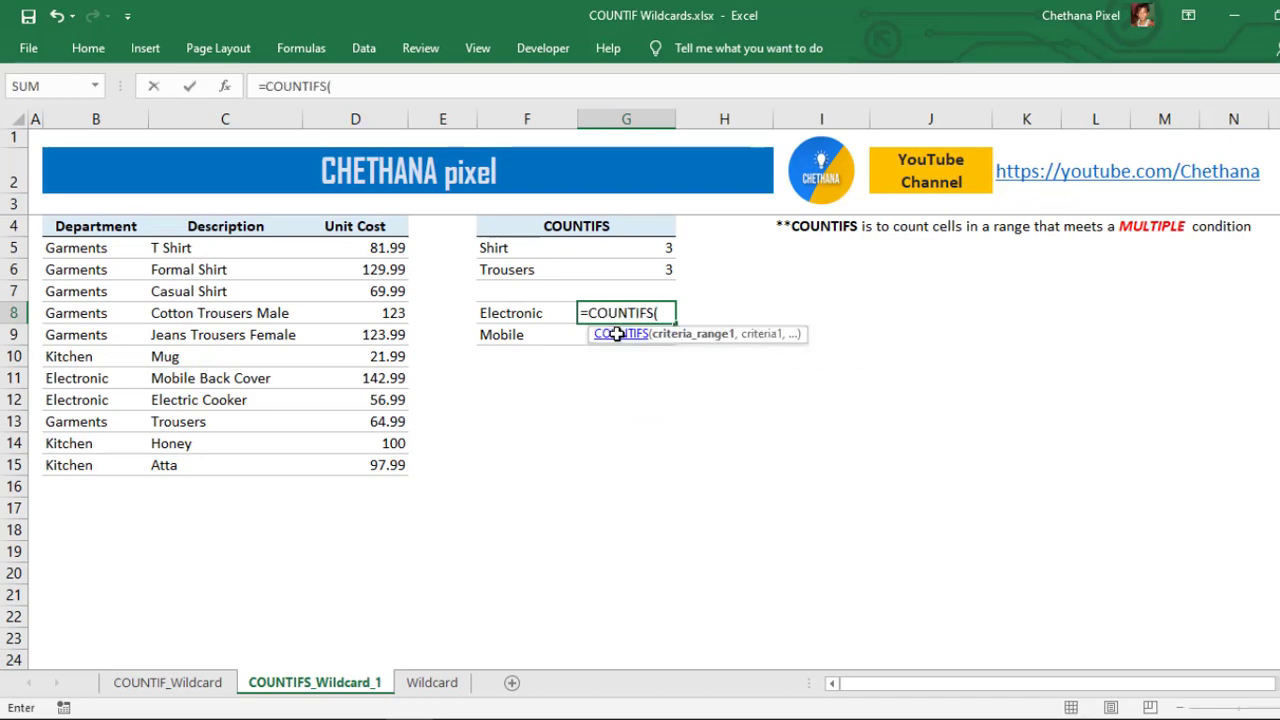
Step: Add the Department range B5:B15 with cell F8 as the criterion for the first condition of the G8 formula
{"action": "left_click_drag", "start_coordinate": [100, 250], "coordinate": [97, 455]}
{"action": "type", "text": ","}
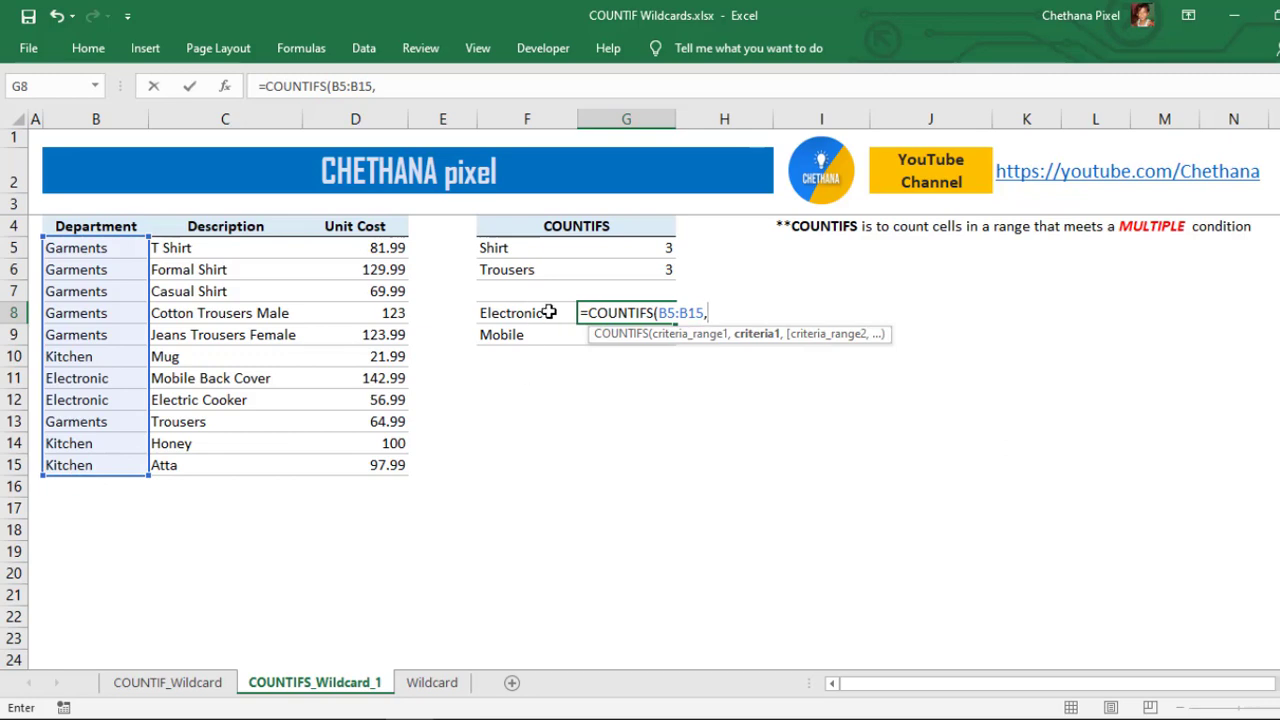
{"action": "left_click", "coordinate": [519, 313]}
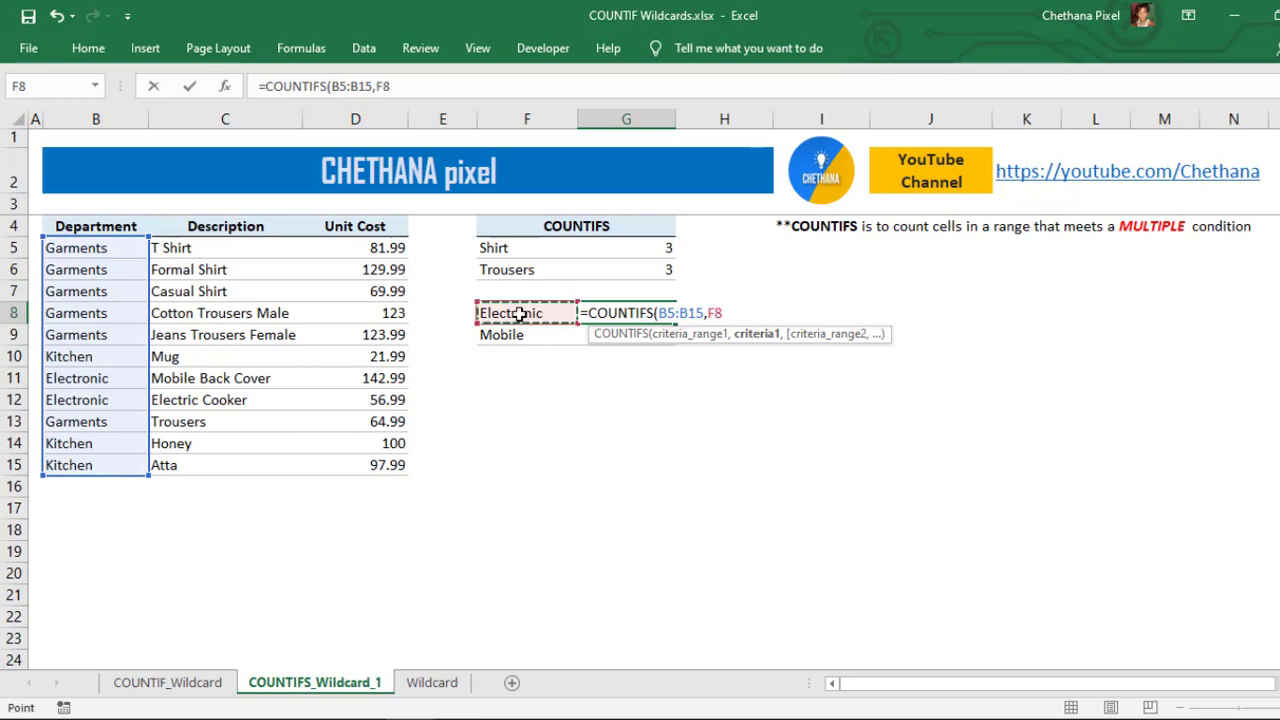
{"action": "type", "text": ","}
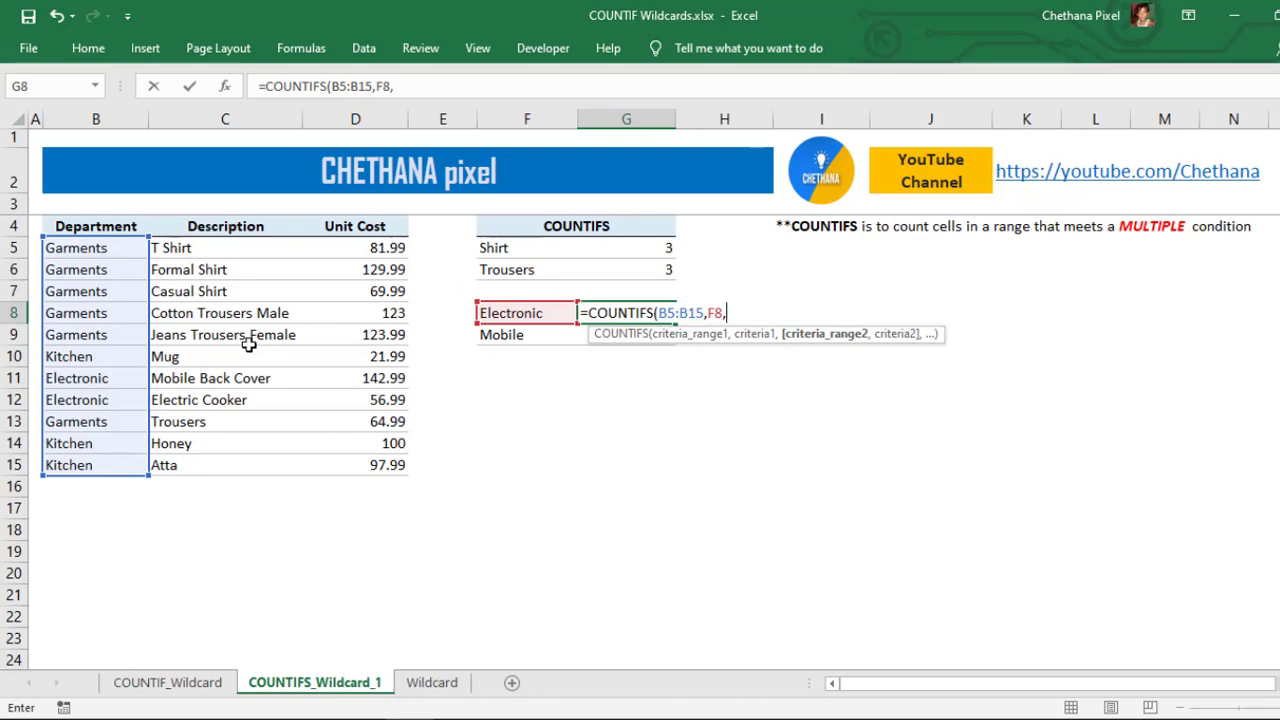
Step: Add the Description range C5:C15 with the criterion "*Electric*" as the second condition and complete the G8 formula
{"action": "left_click_drag", "start_coordinate": [210, 246], "coordinate": [201, 463]}
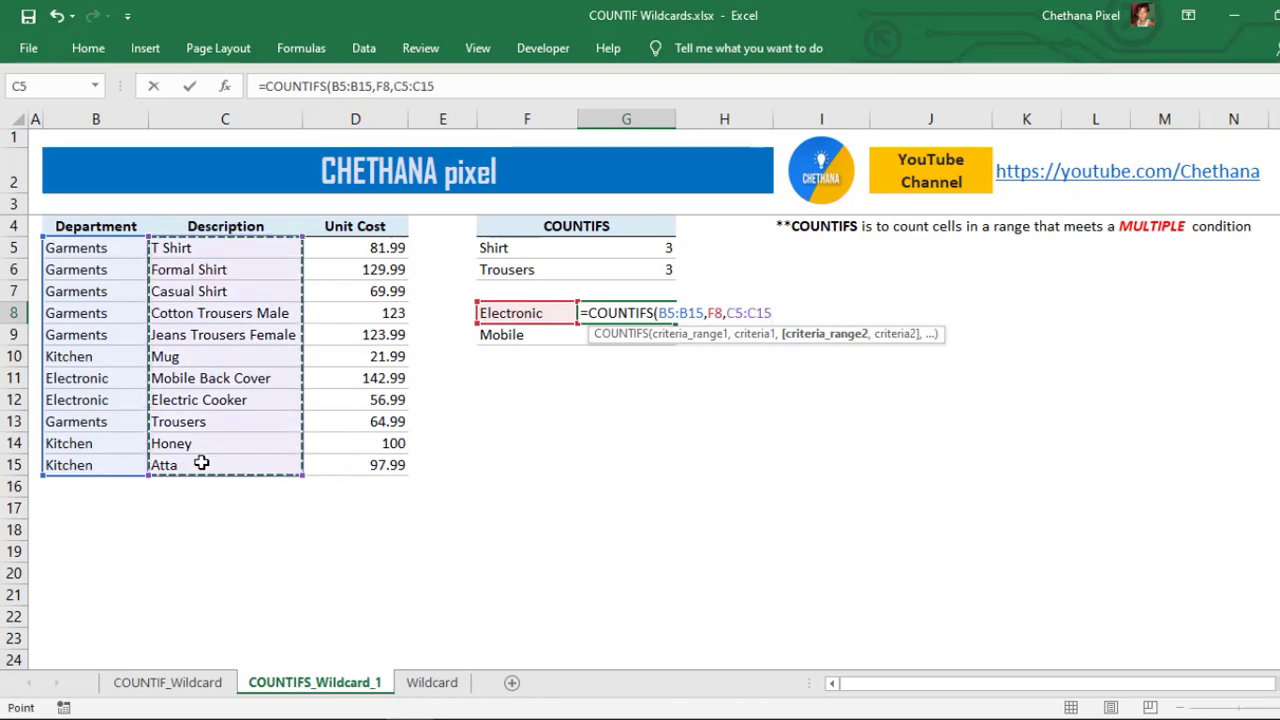
{"action": "type", "text": ","}
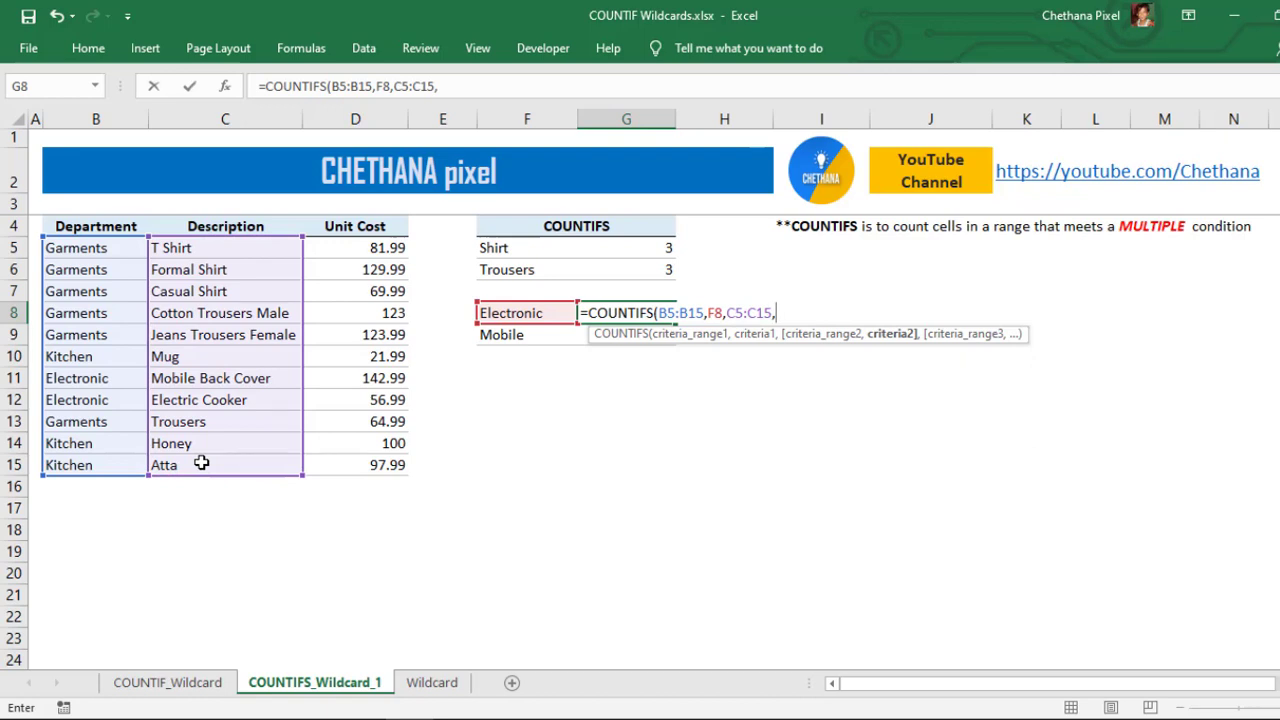
{"action": "type", "text": "\"*Electric"}
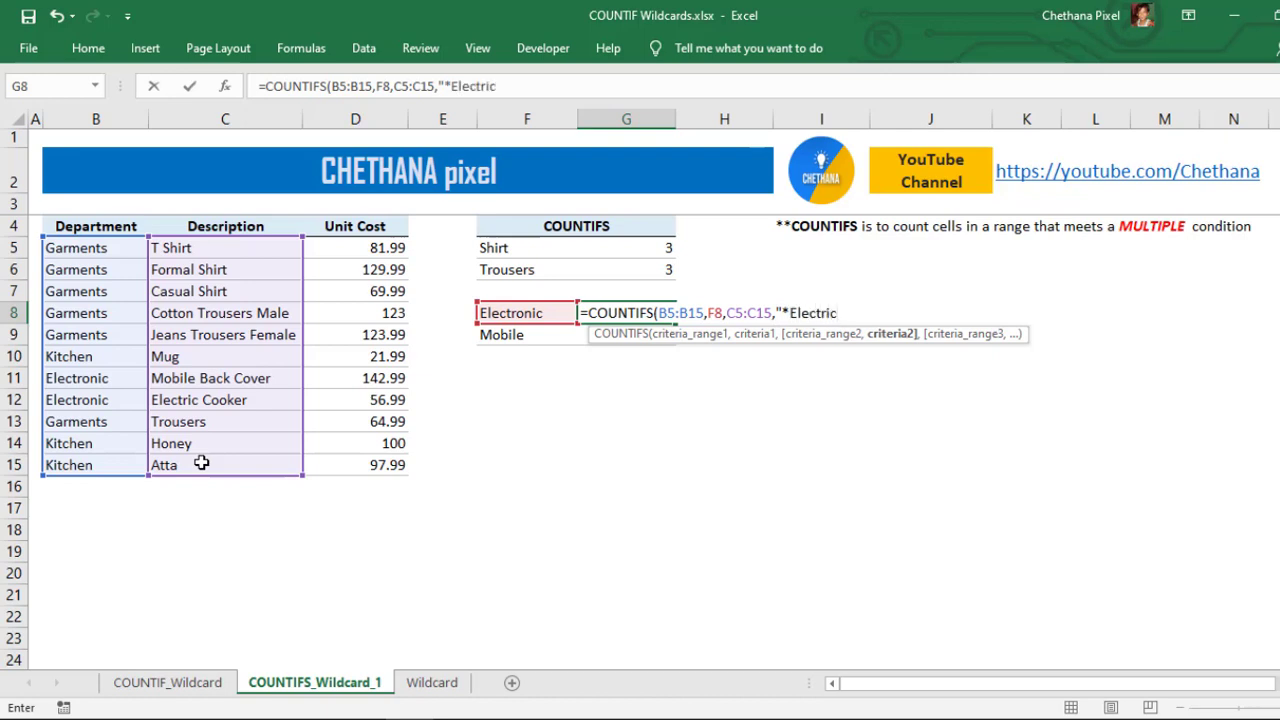
{"action": "type", "text": "\")"}
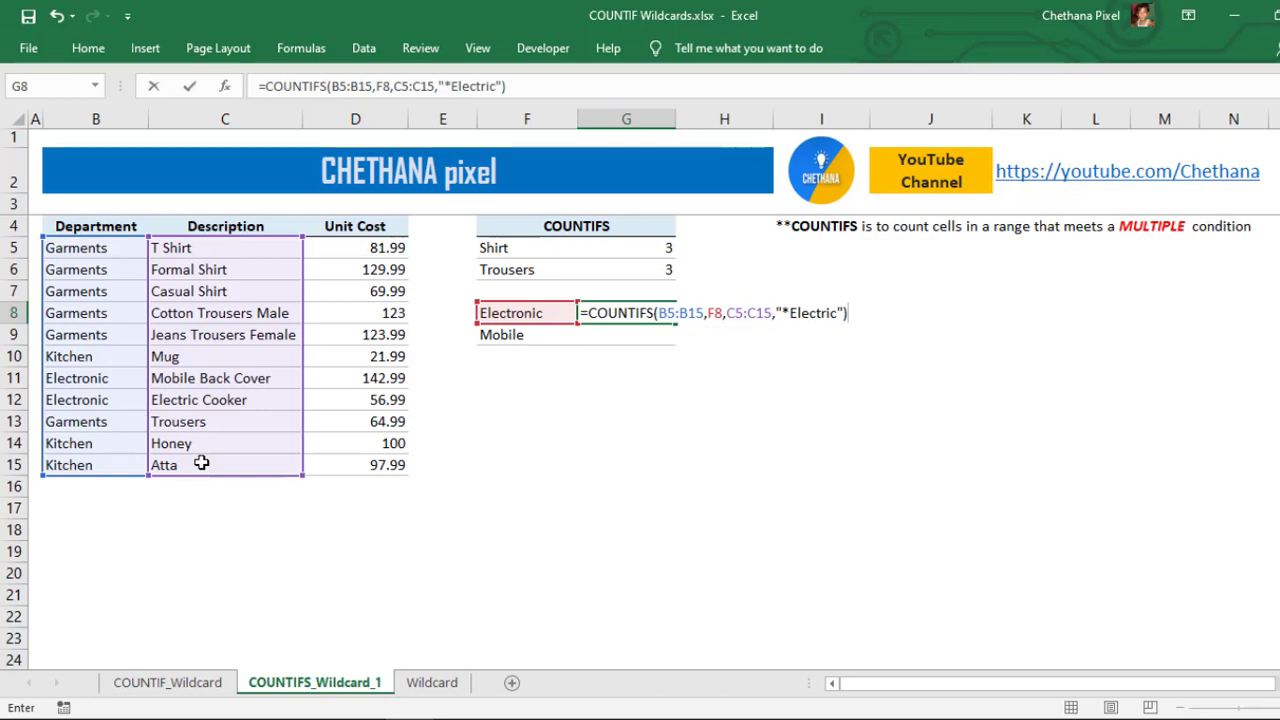
{"action": "left_click", "coordinate": [842, 313]}
{"action": "type", "text": "*"}
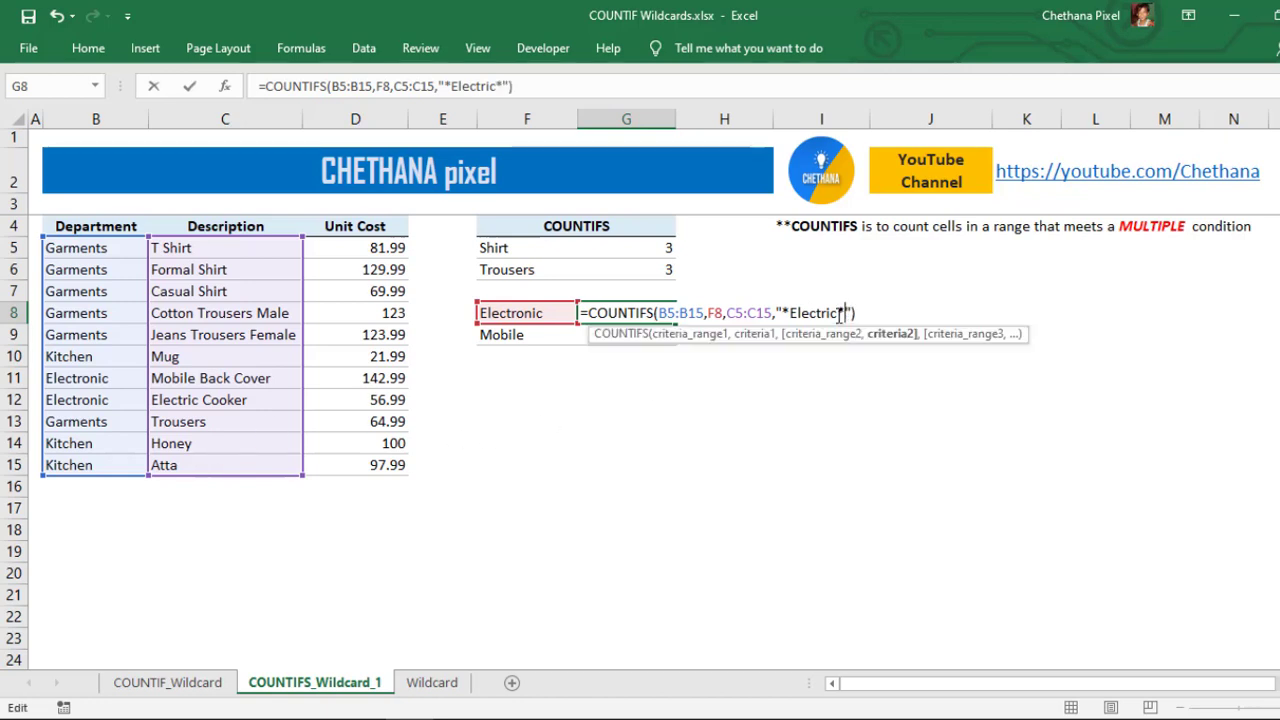
{"action": "key", "text": "Return"}
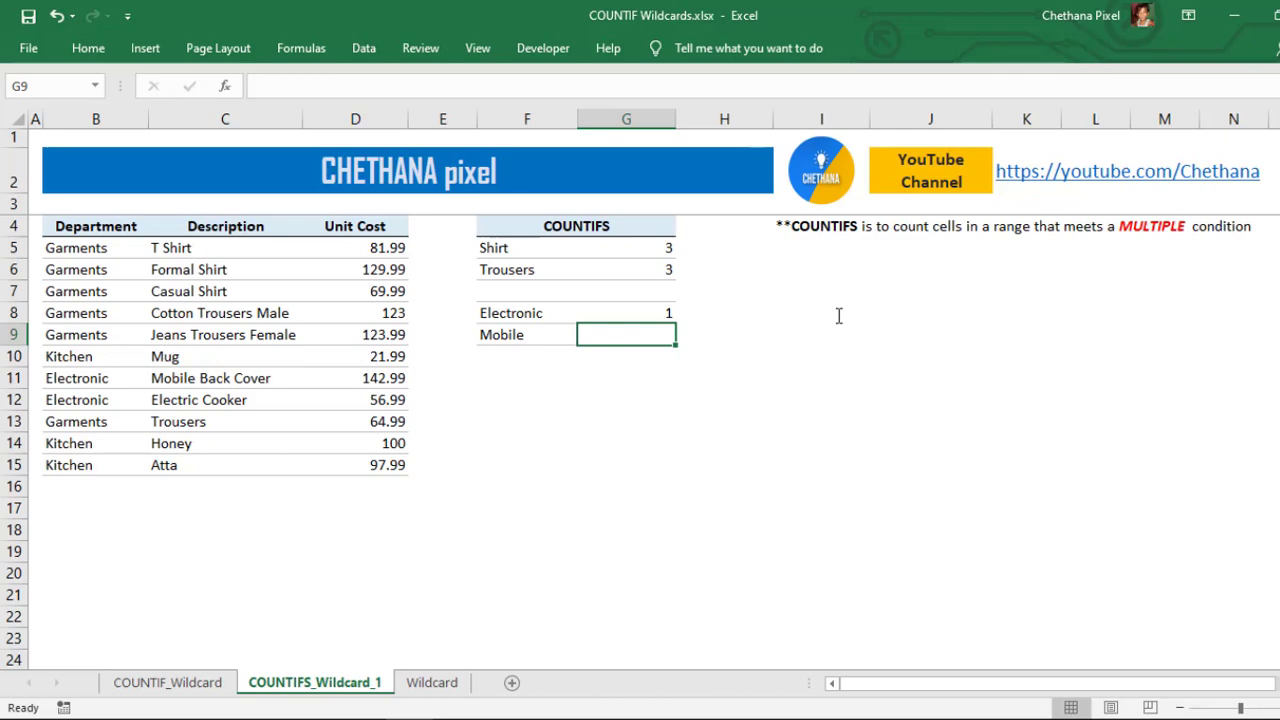
Step: Start a COUNTIFS formula in G9 beside Mobile with Department range B5:B15 and the criterion "Electronic" as the first condition
{"action": "type", "text": "=coun"}
{"action": "key", "text": "Down"}
{"action": "key", "text": "Down"}
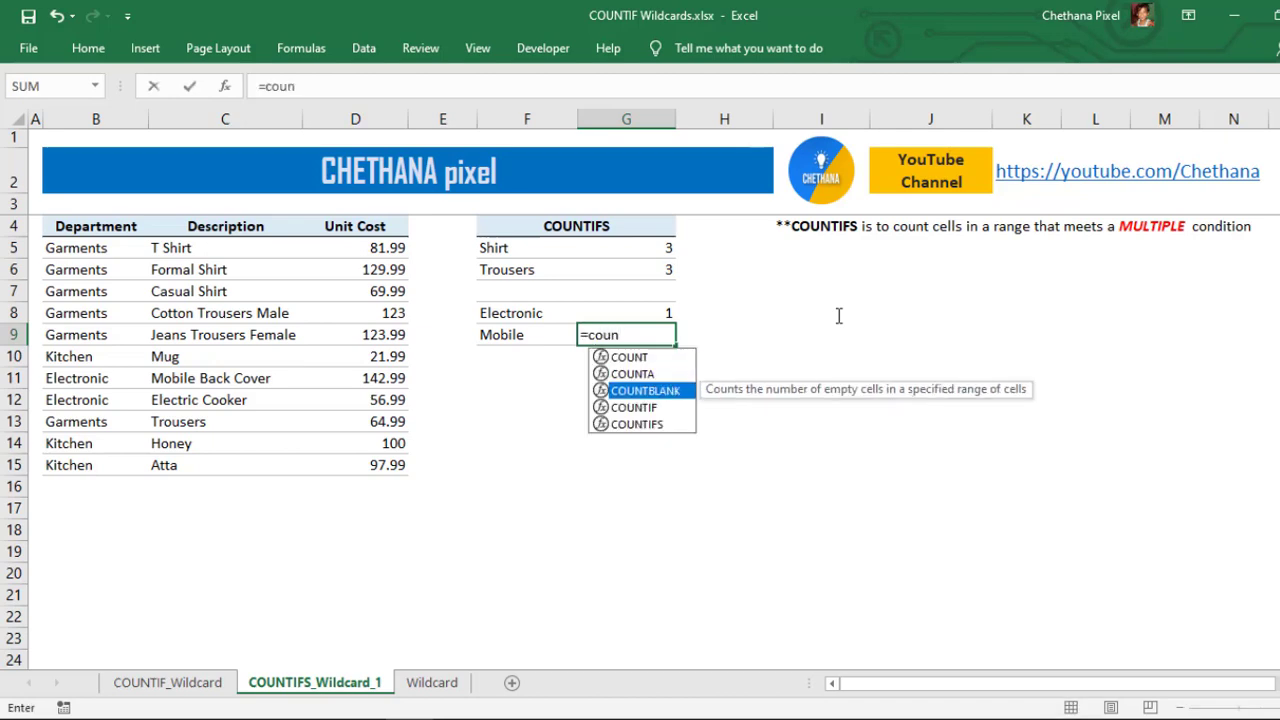
{"action": "key", "text": "Down"}
{"action": "key", "text": "Down"}
{"action": "key", "text": "Tab"}
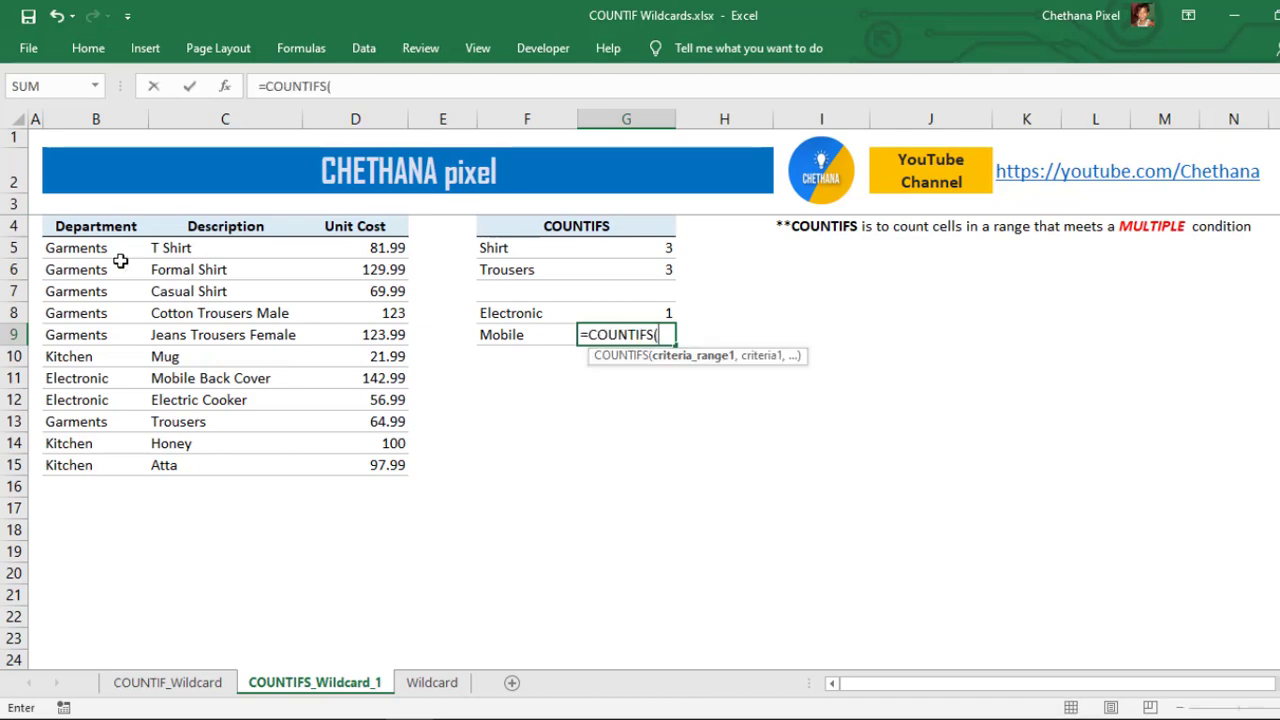
{"action": "left_click_drag", "start_coordinate": [97, 247], "coordinate": [93, 472]}
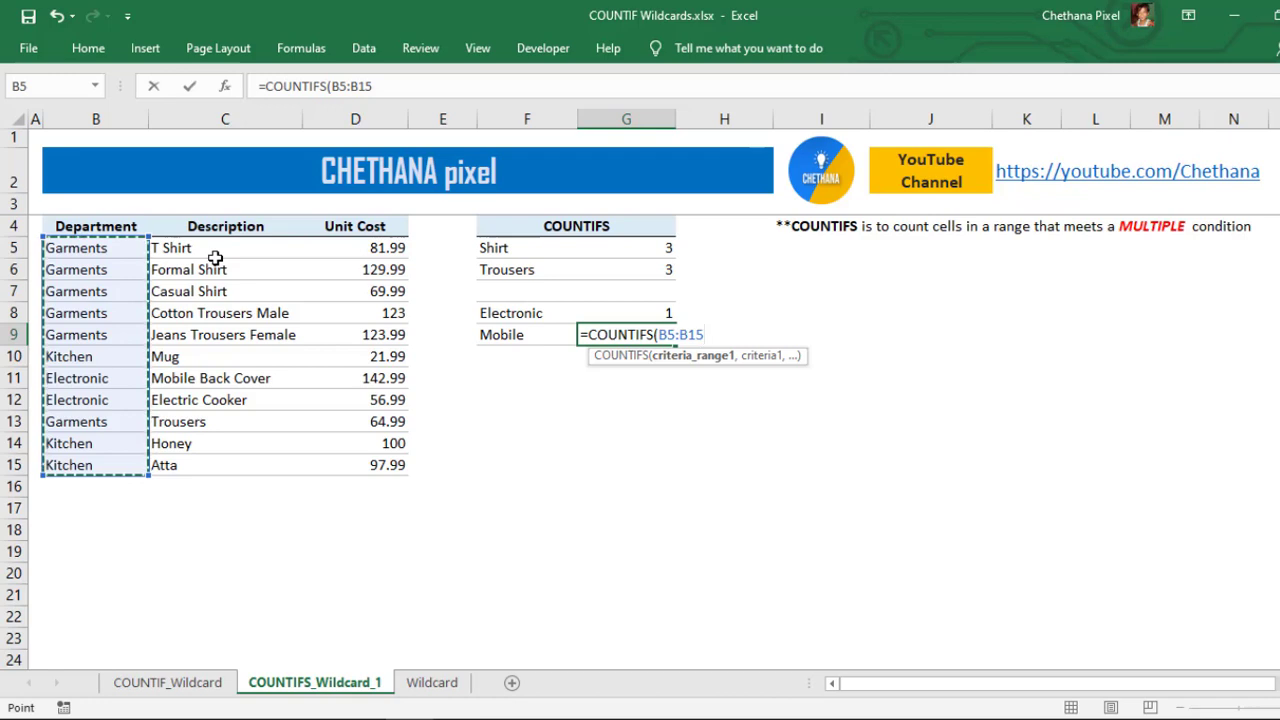
{"action": "type", "text": ",\"El"}
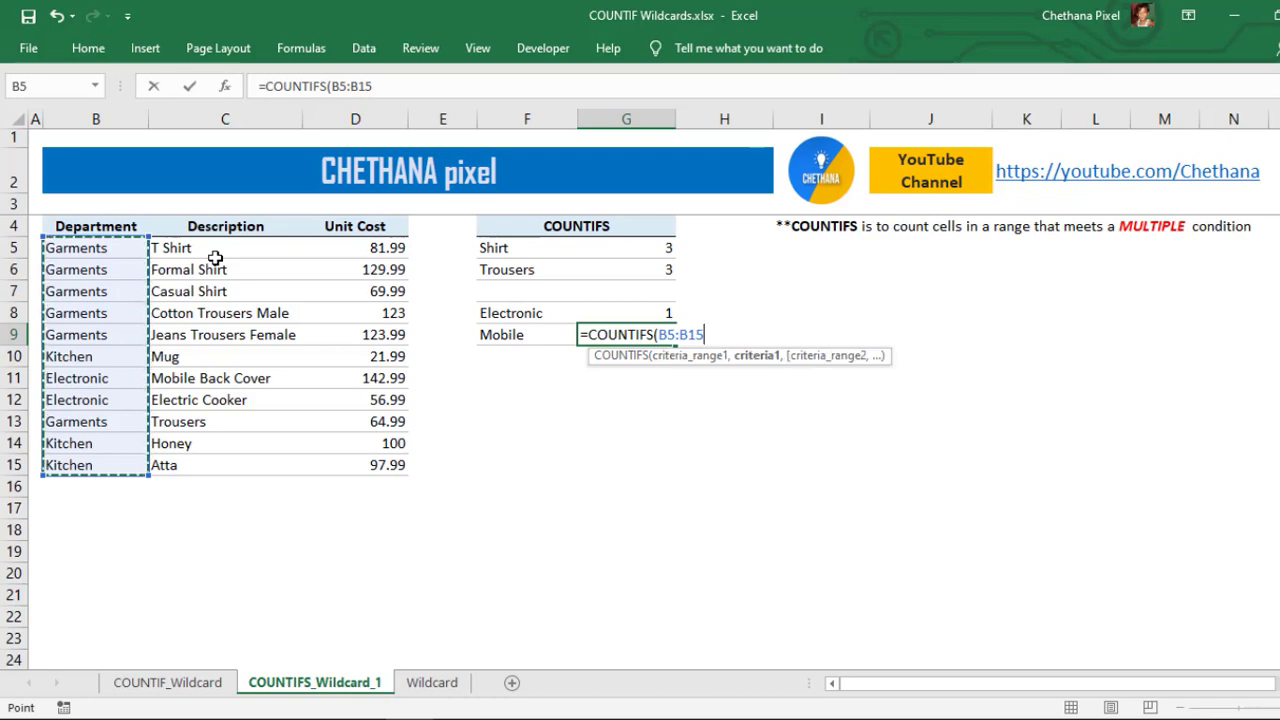
{"action": "type", "text": "ec"}
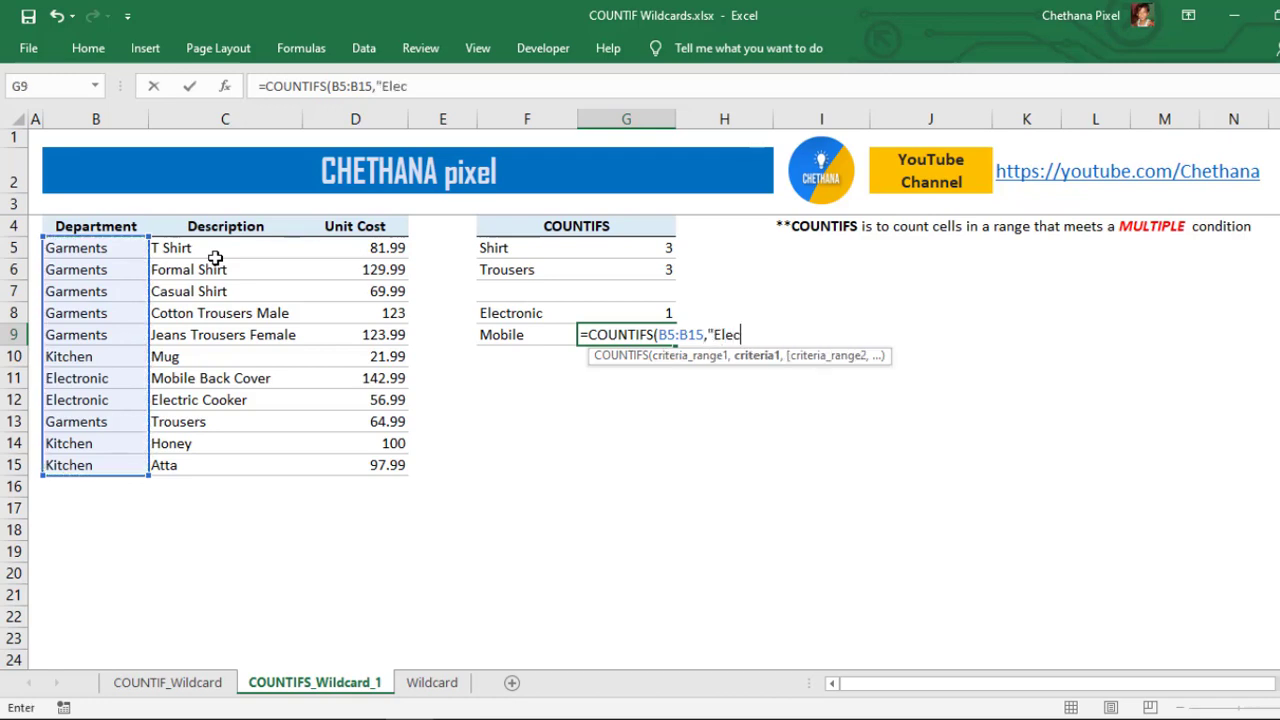
{"action": "type", "text": "tronic\","}
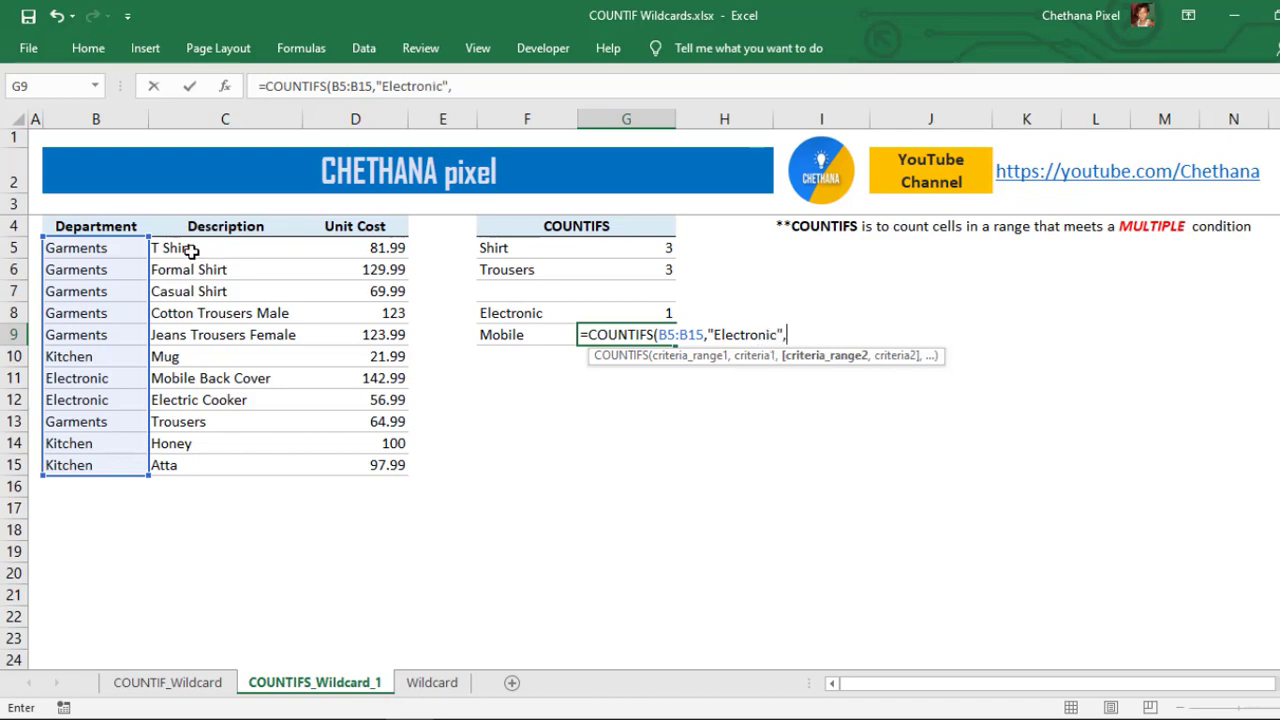
Step: Add the Description range C5:C15 with the criterion "*Mobile*" as the second condition and complete the G9 formula
{"action": "left_click_drag", "start_coordinate": [186, 249], "coordinate": [192, 455]}
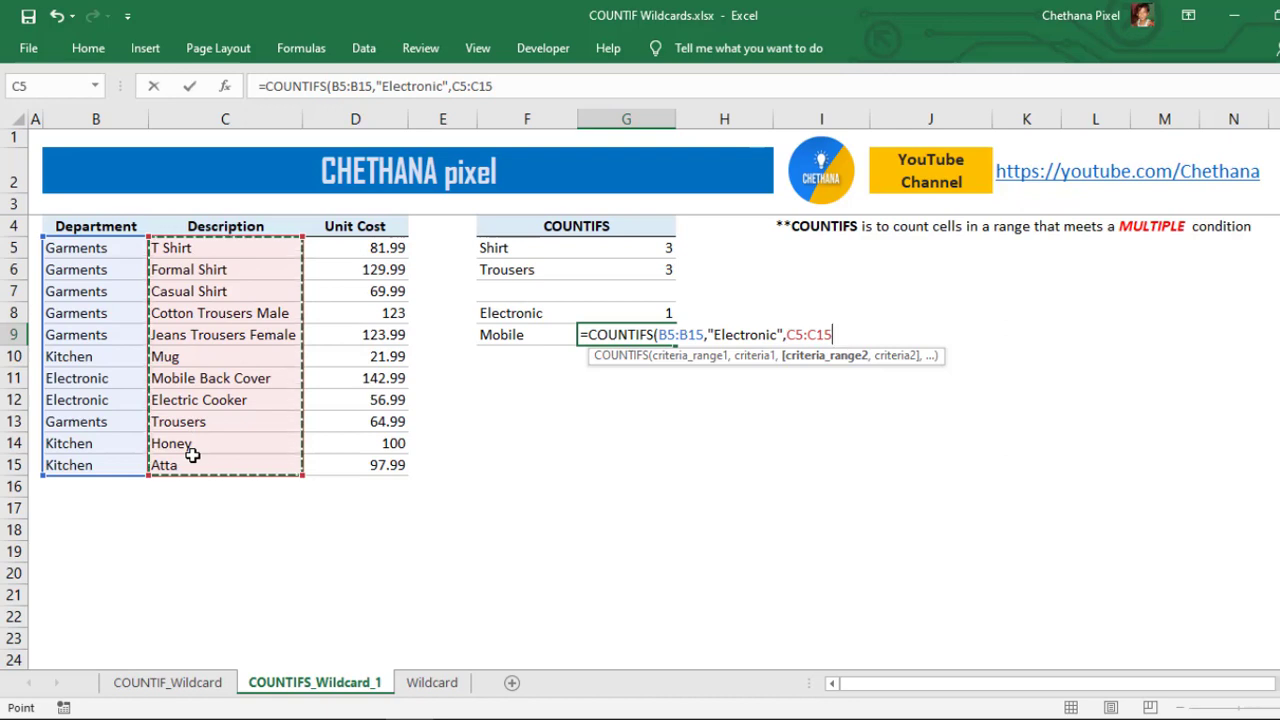
{"action": "type", "text": ","}
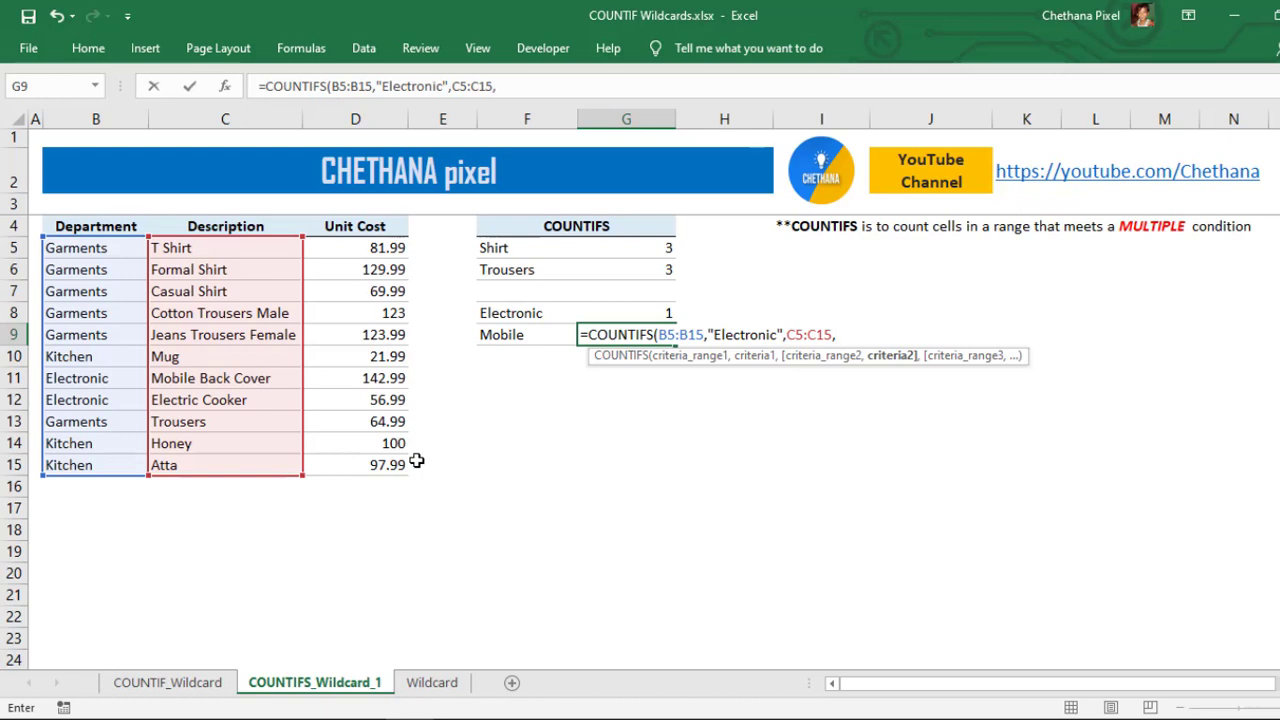
{"action": "type", "text": "\"Mobile\")"}
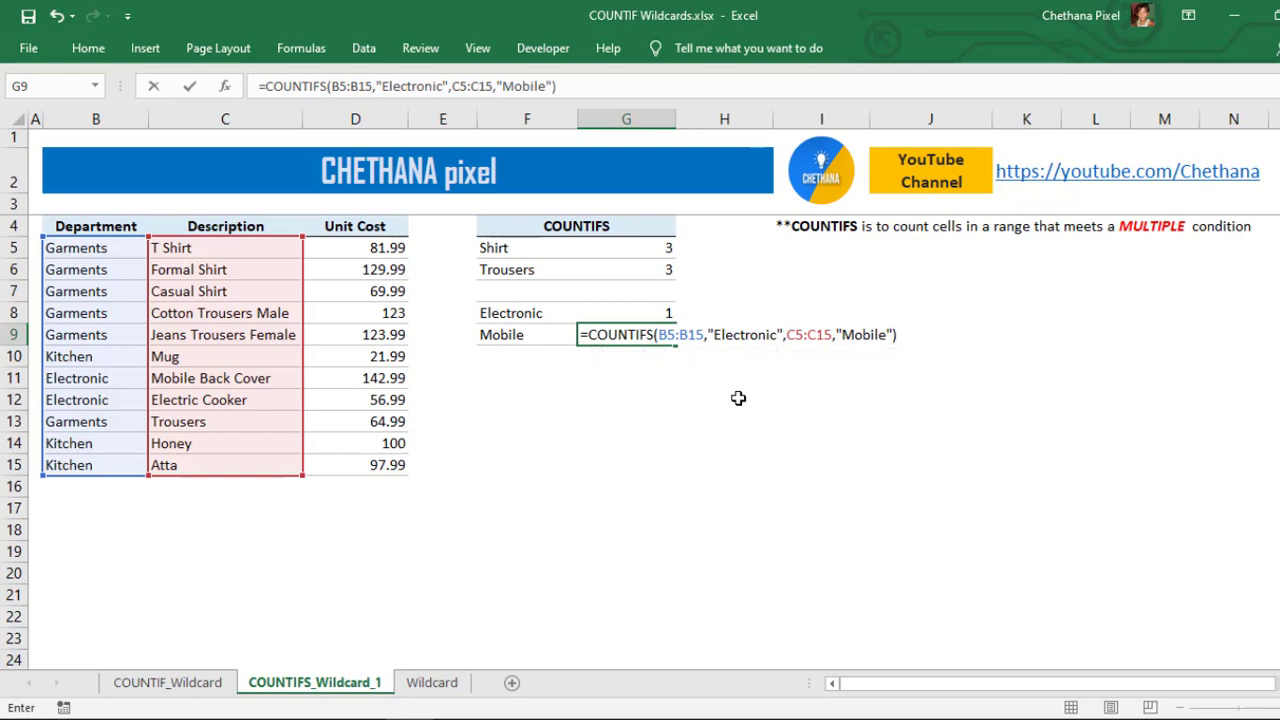
{"action": "left_click", "coordinate": [843, 334]}
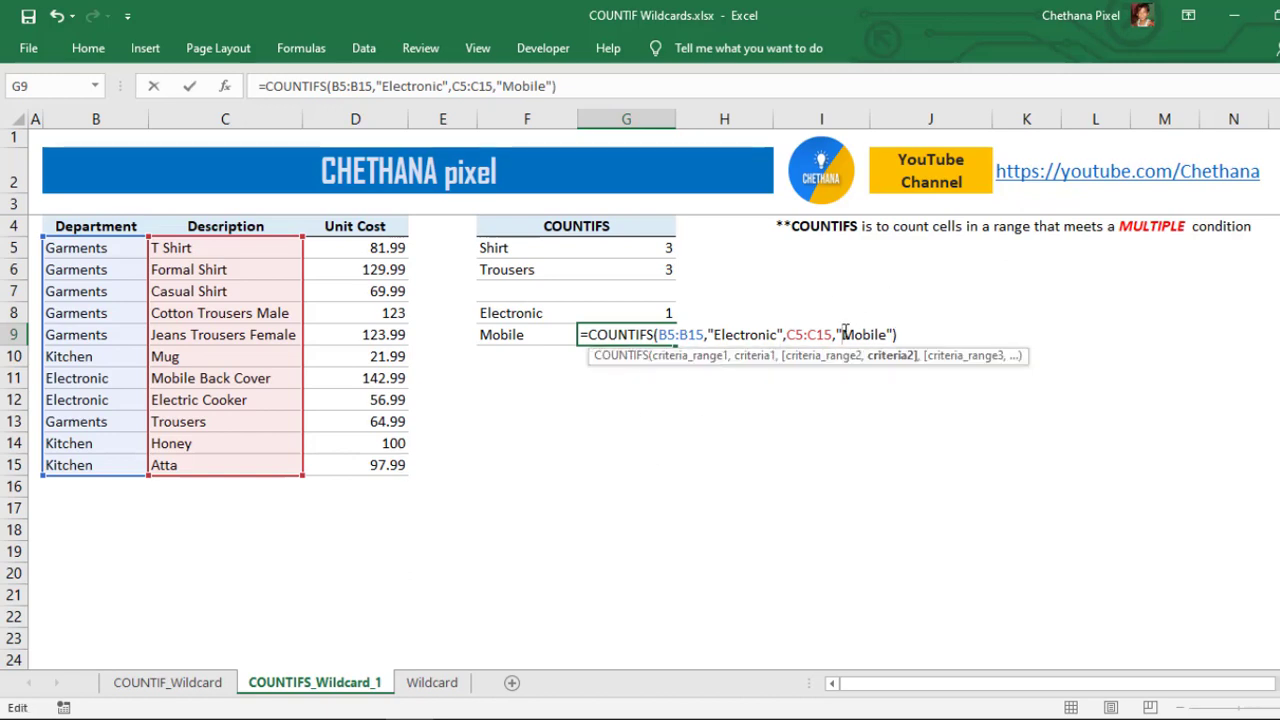
{"action": "type", "text": "*"}
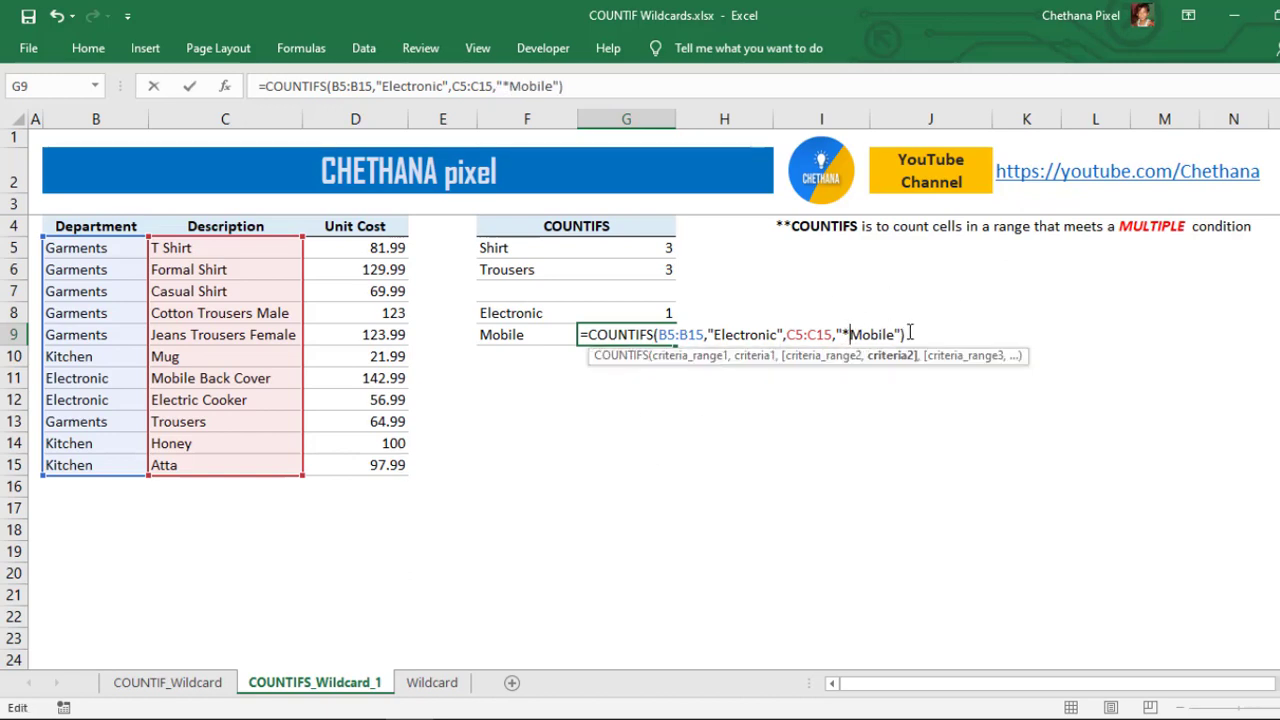
{"action": "left_click", "coordinate": [896, 334]}
{"action": "type", "text": "*"}
{"action": "key", "text": "Return"}
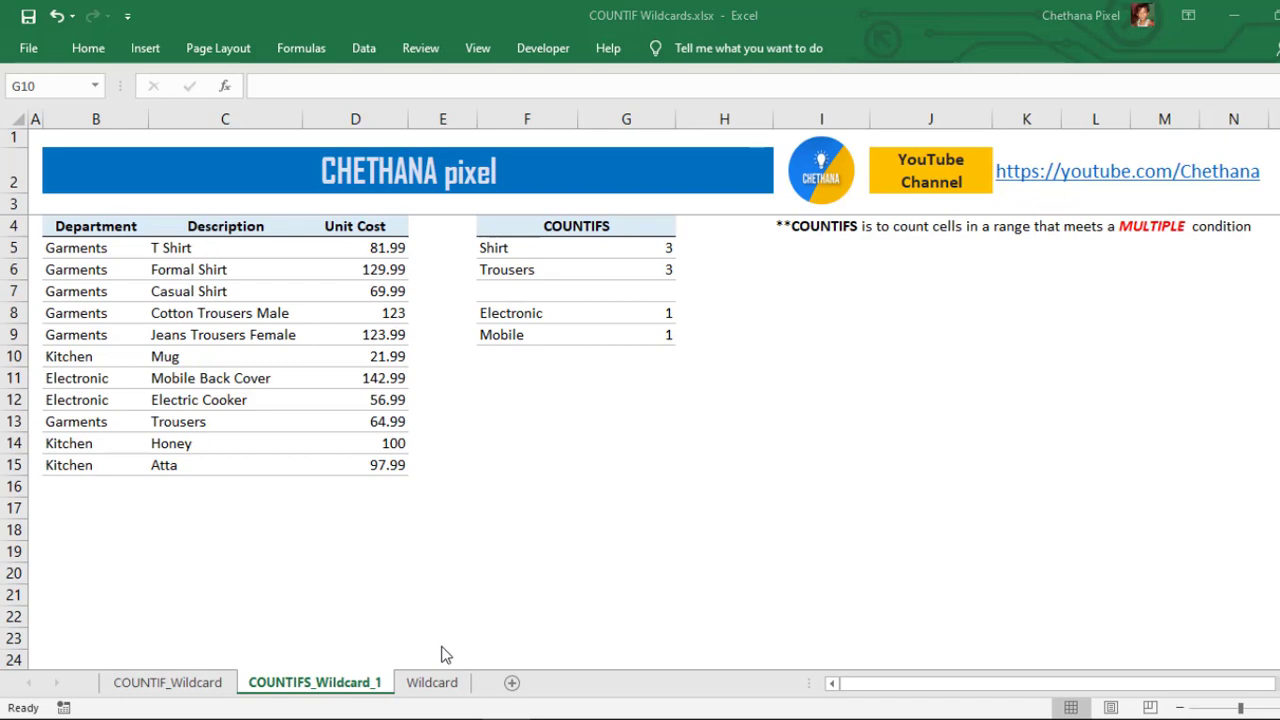
Step: Review the wildcard reference table B5:D14 on the Wildcard sheet and the highlighted note in row 17
{"action": "left_click", "coordinate": [432, 682]}
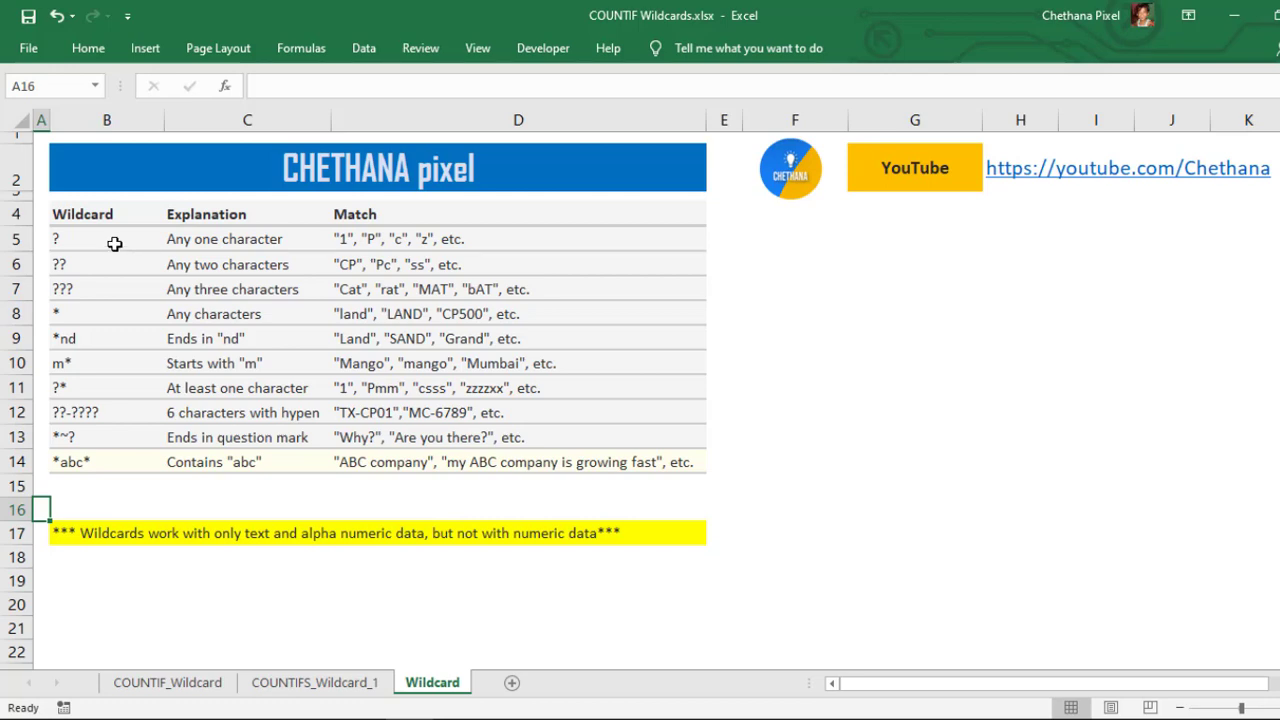
{"action": "left_click_drag", "start_coordinate": [115, 244], "coordinate": [424, 457]}
{"action": "left_click", "coordinate": [435, 505]}
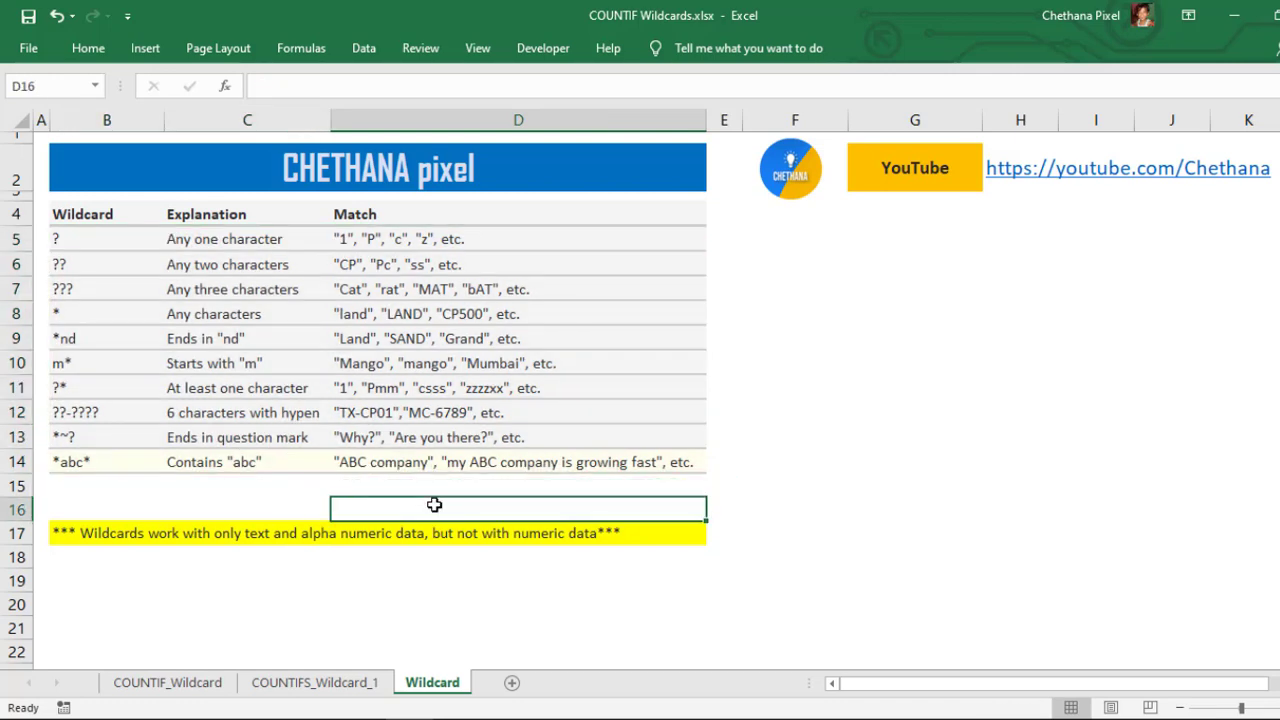
{"action": "left_click", "coordinate": [249, 509]}
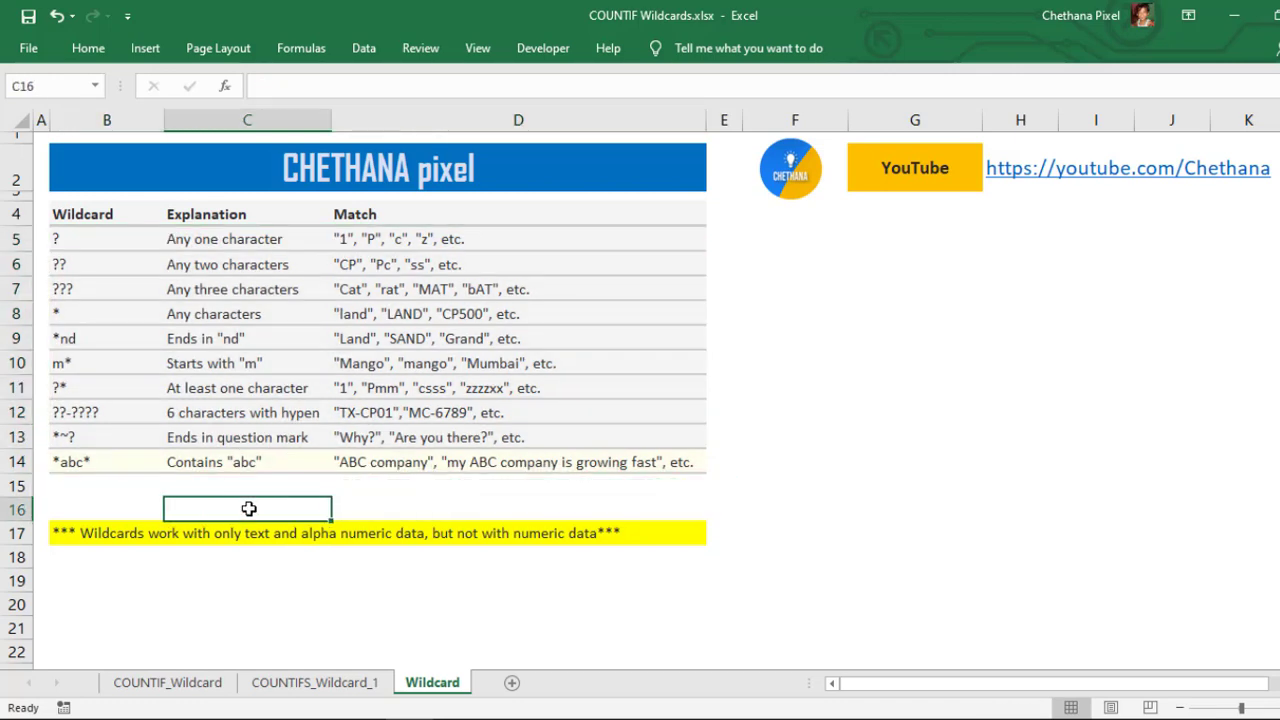
{"action": "left_click", "coordinate": [97, 536]}
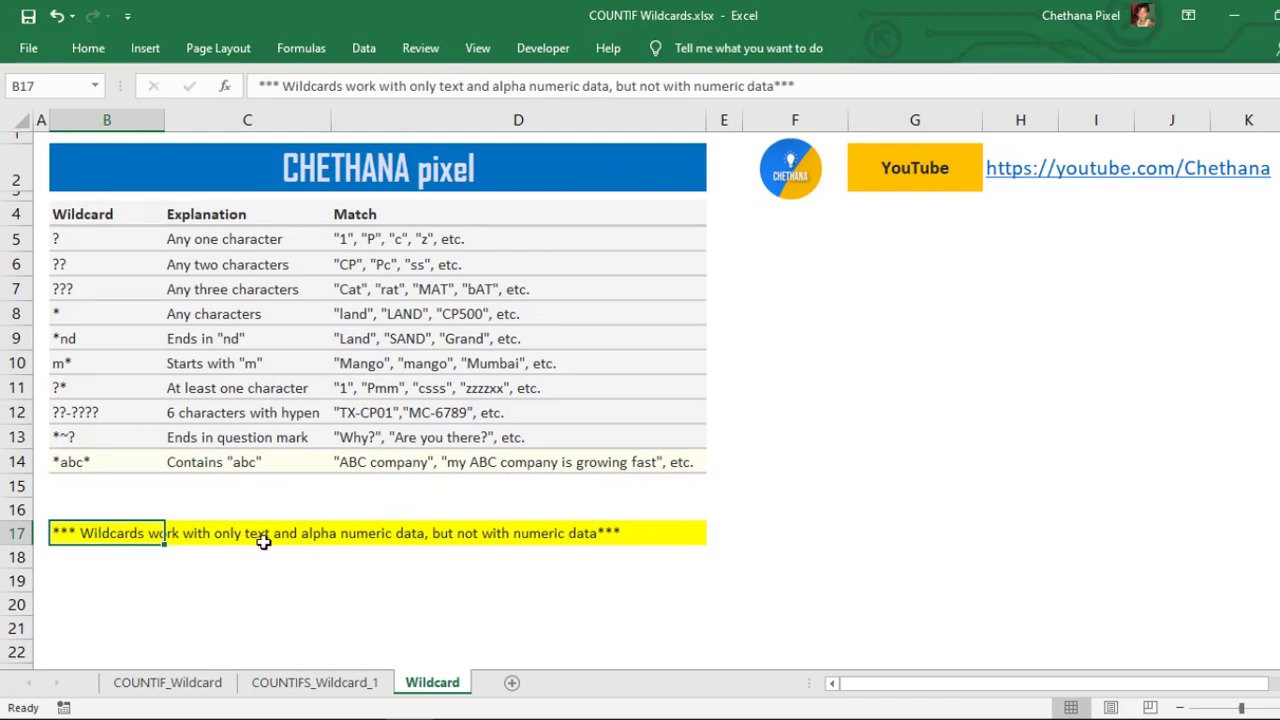